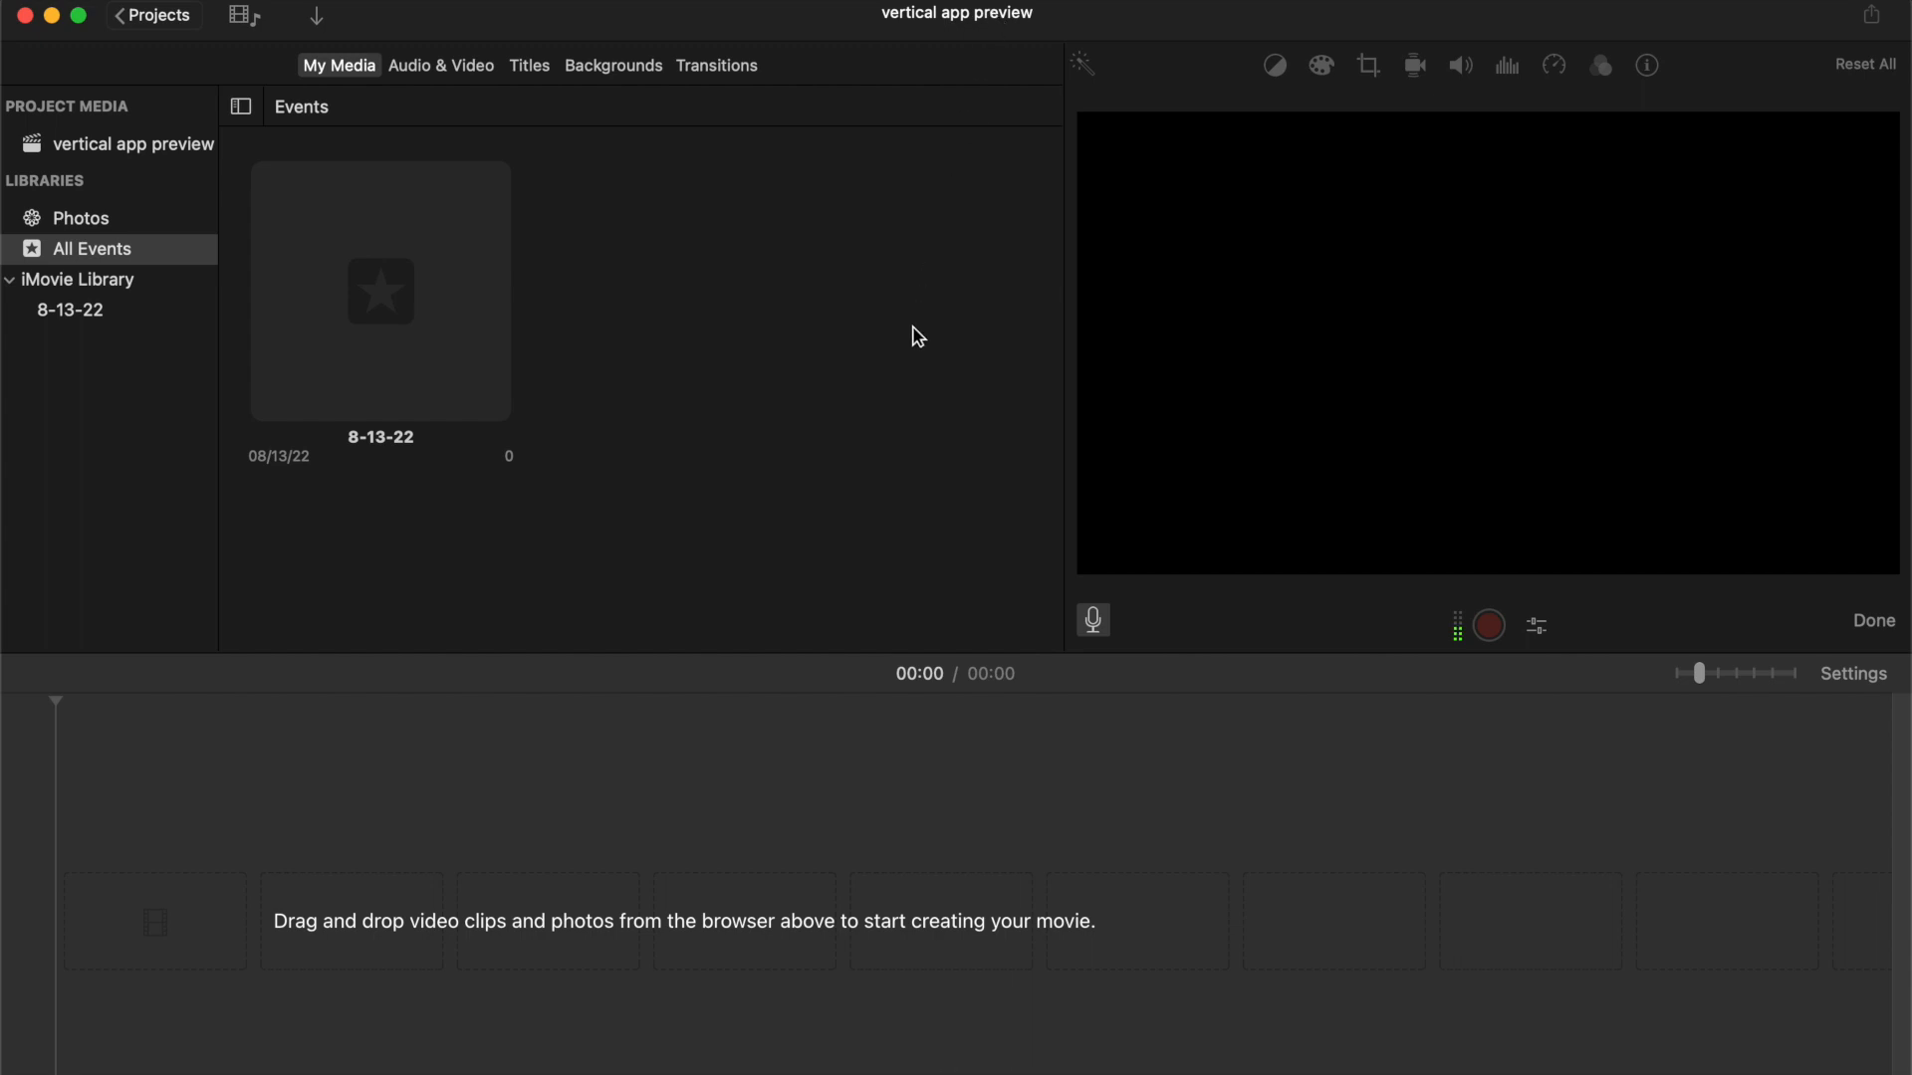
Switch to Finder and drag the miss piggy verticalIMG_8509.MOV clip into the empty project timeline
key("super+Tab")
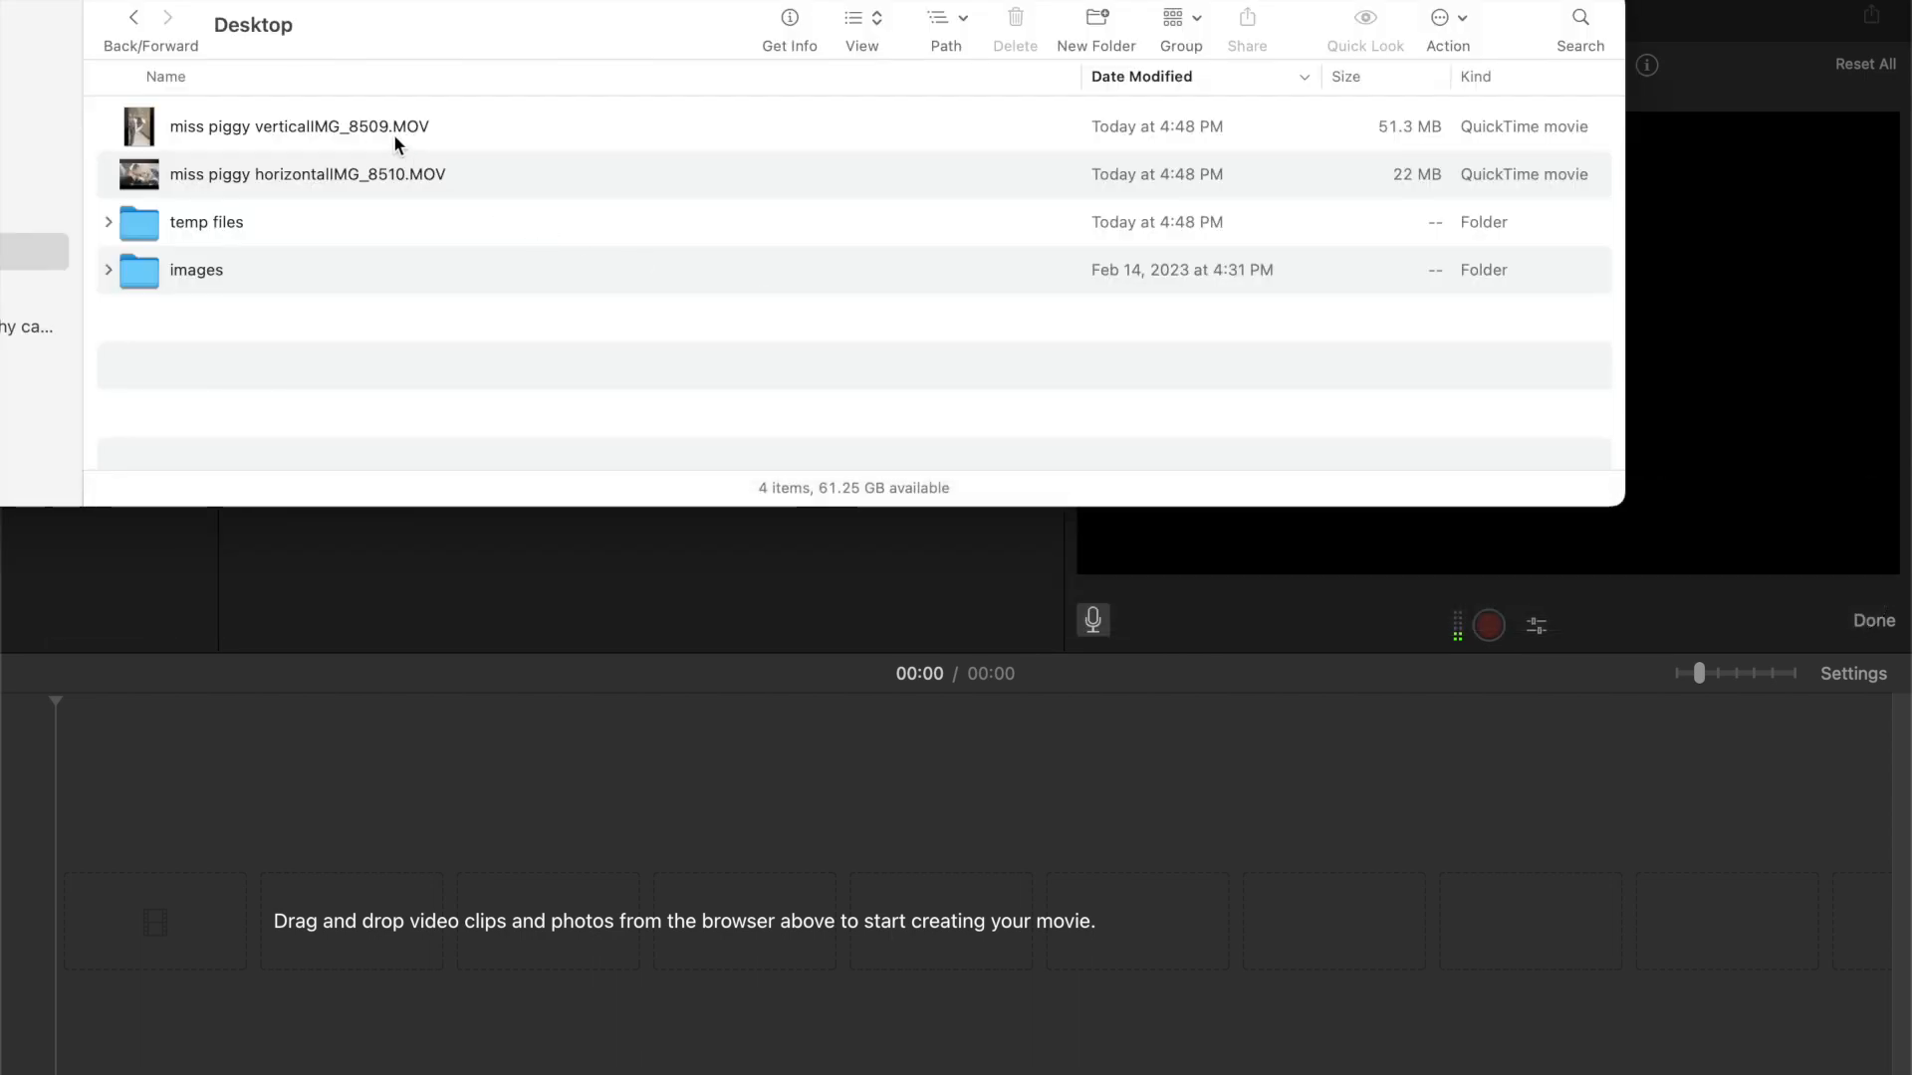
left_click(305, 130)
left_click_drag(299, 127, 291, 946)
left_click(262, 807)
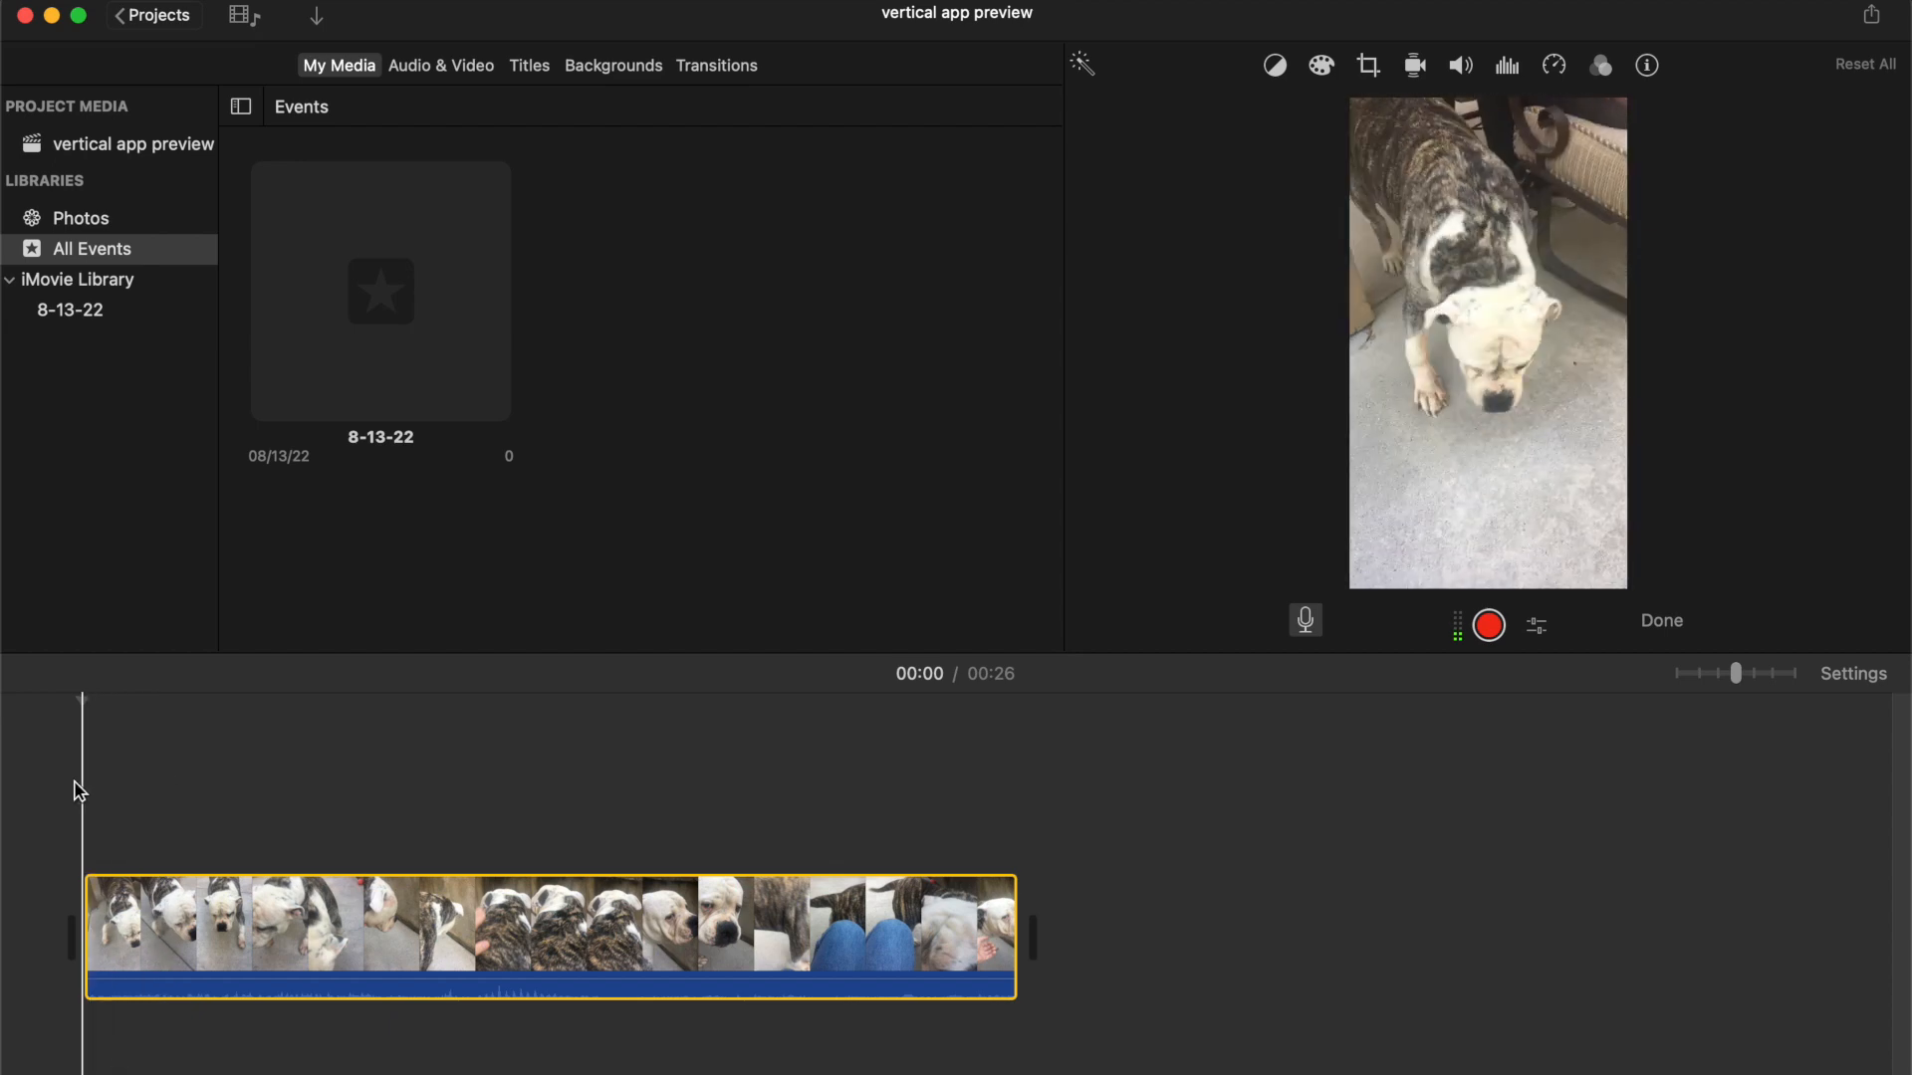
Browse the Titles, Transitions, Backgrounds, Audio & Video and My Media categories of the browser
left_click(529, 66)
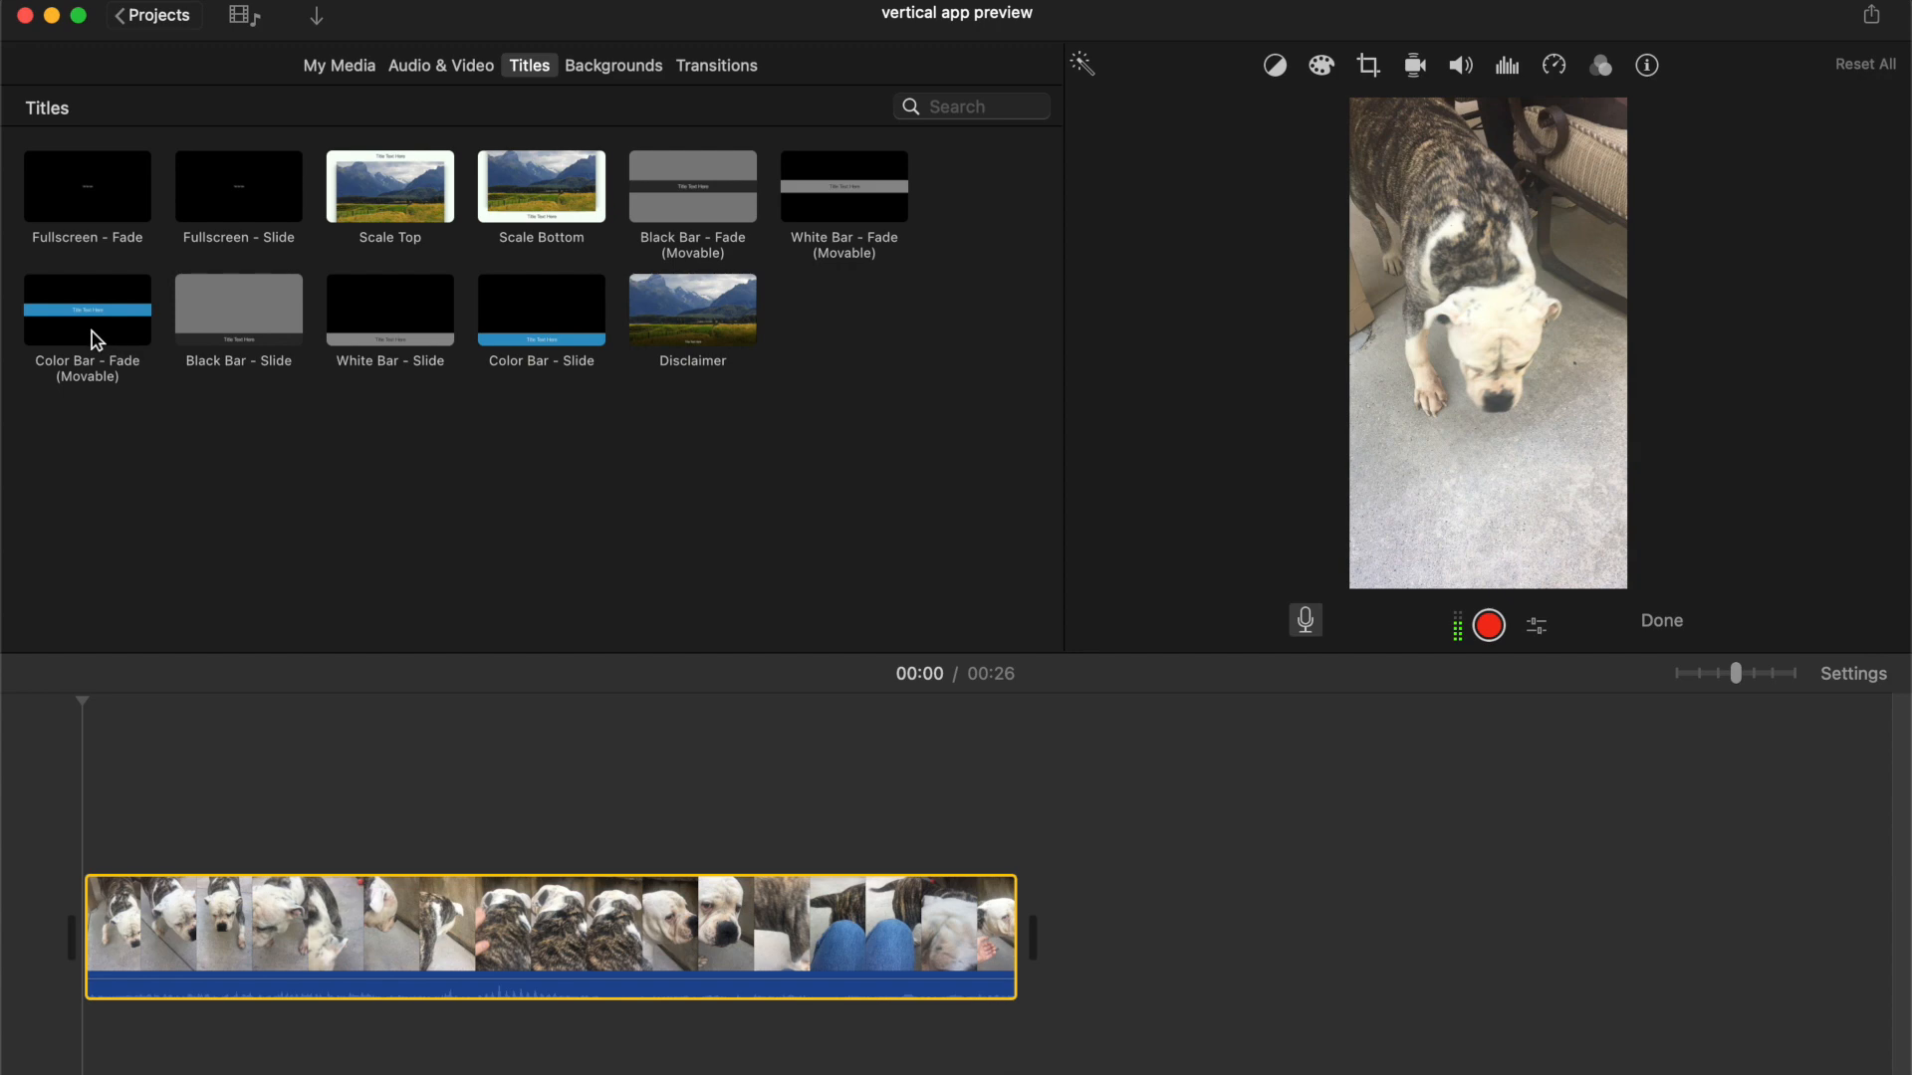
left_click(713, 68)
left_click(607, 69)
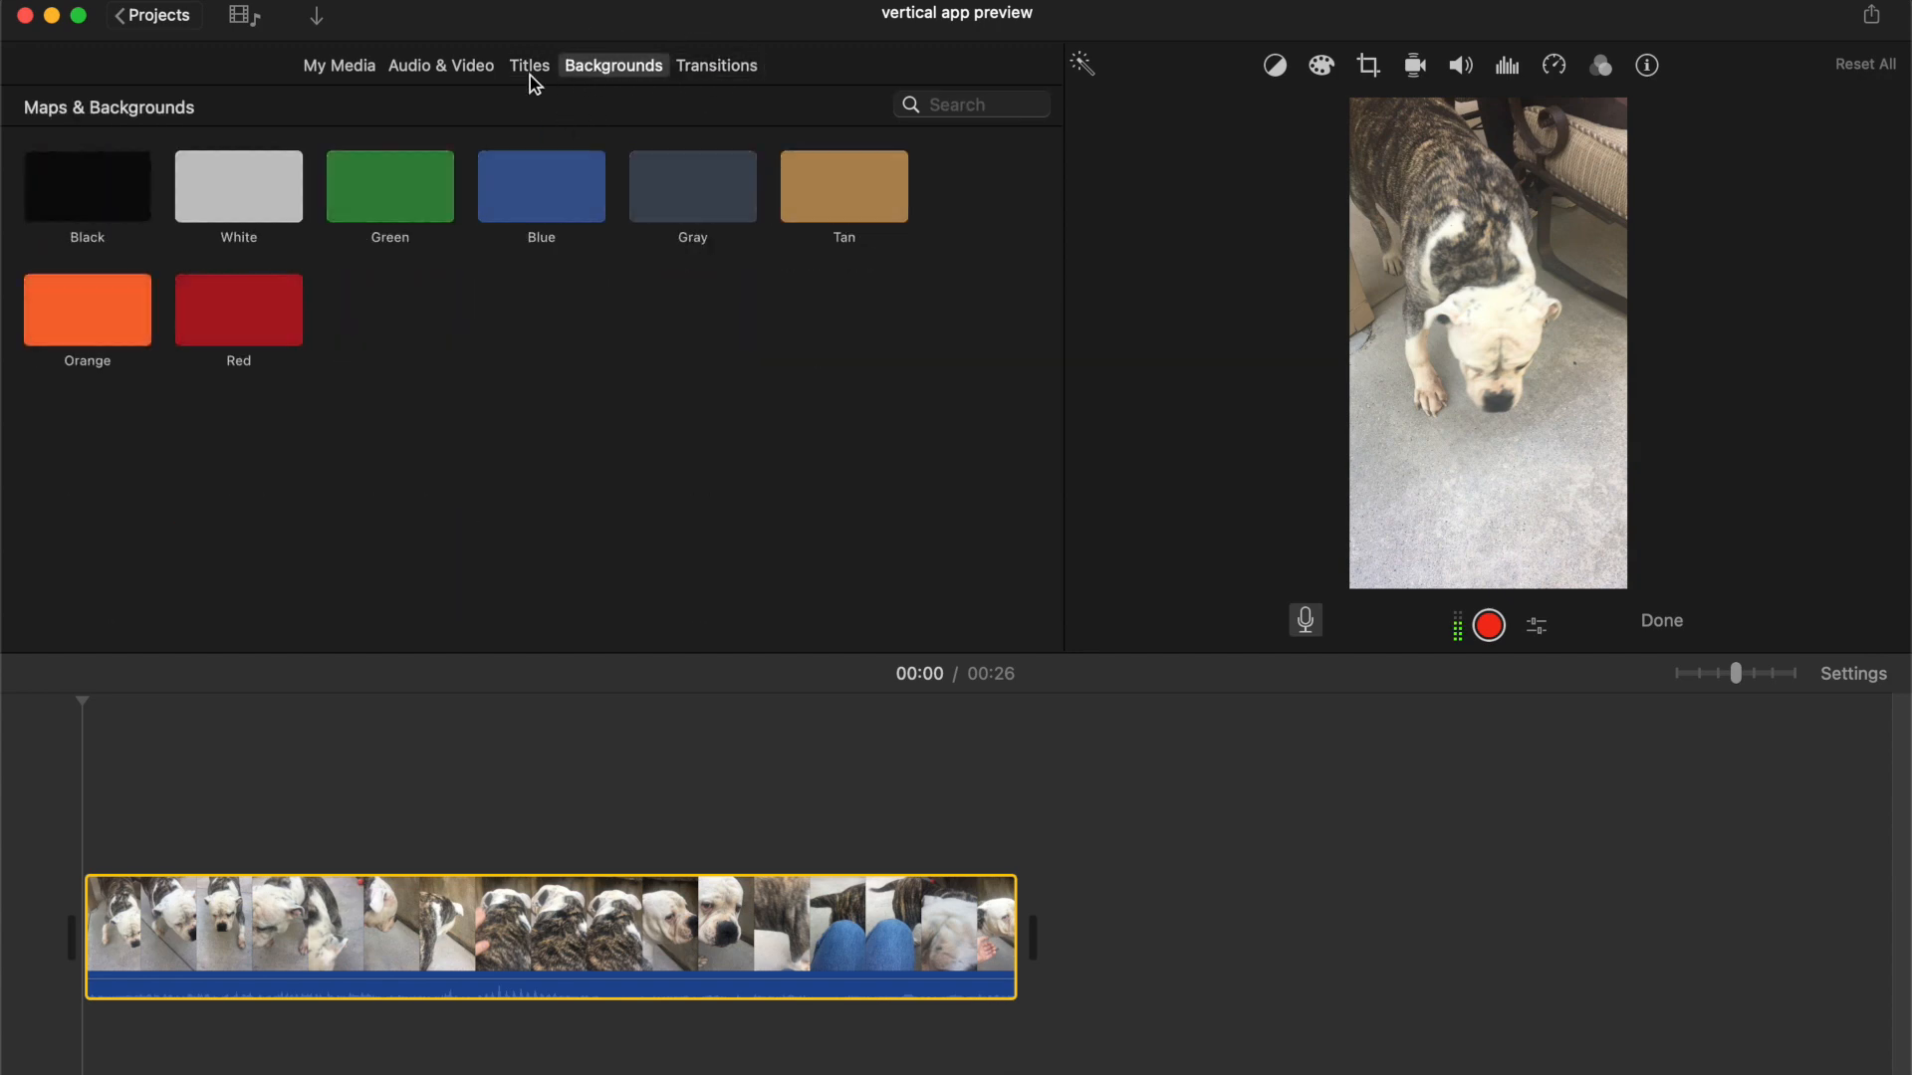
left_click(461, 72)
left_click(358, 72)
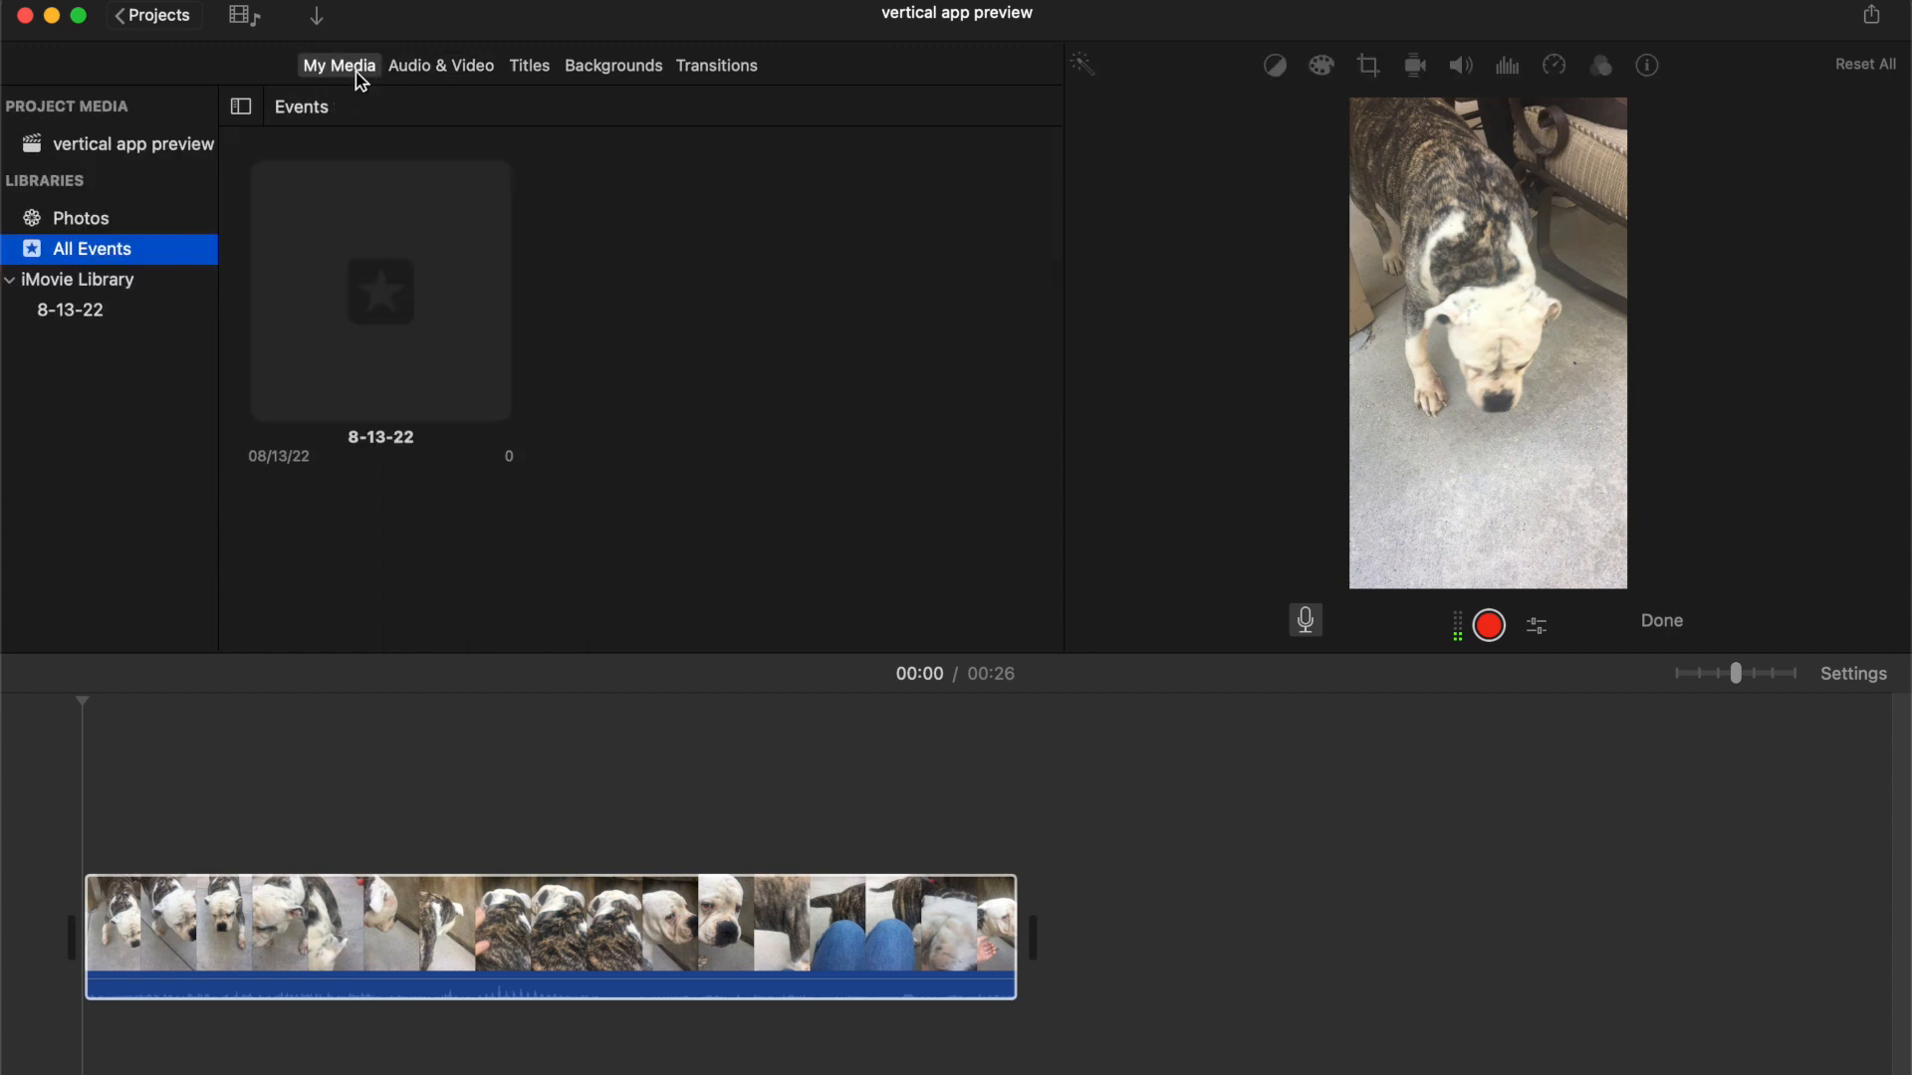
left_click(547, 71)
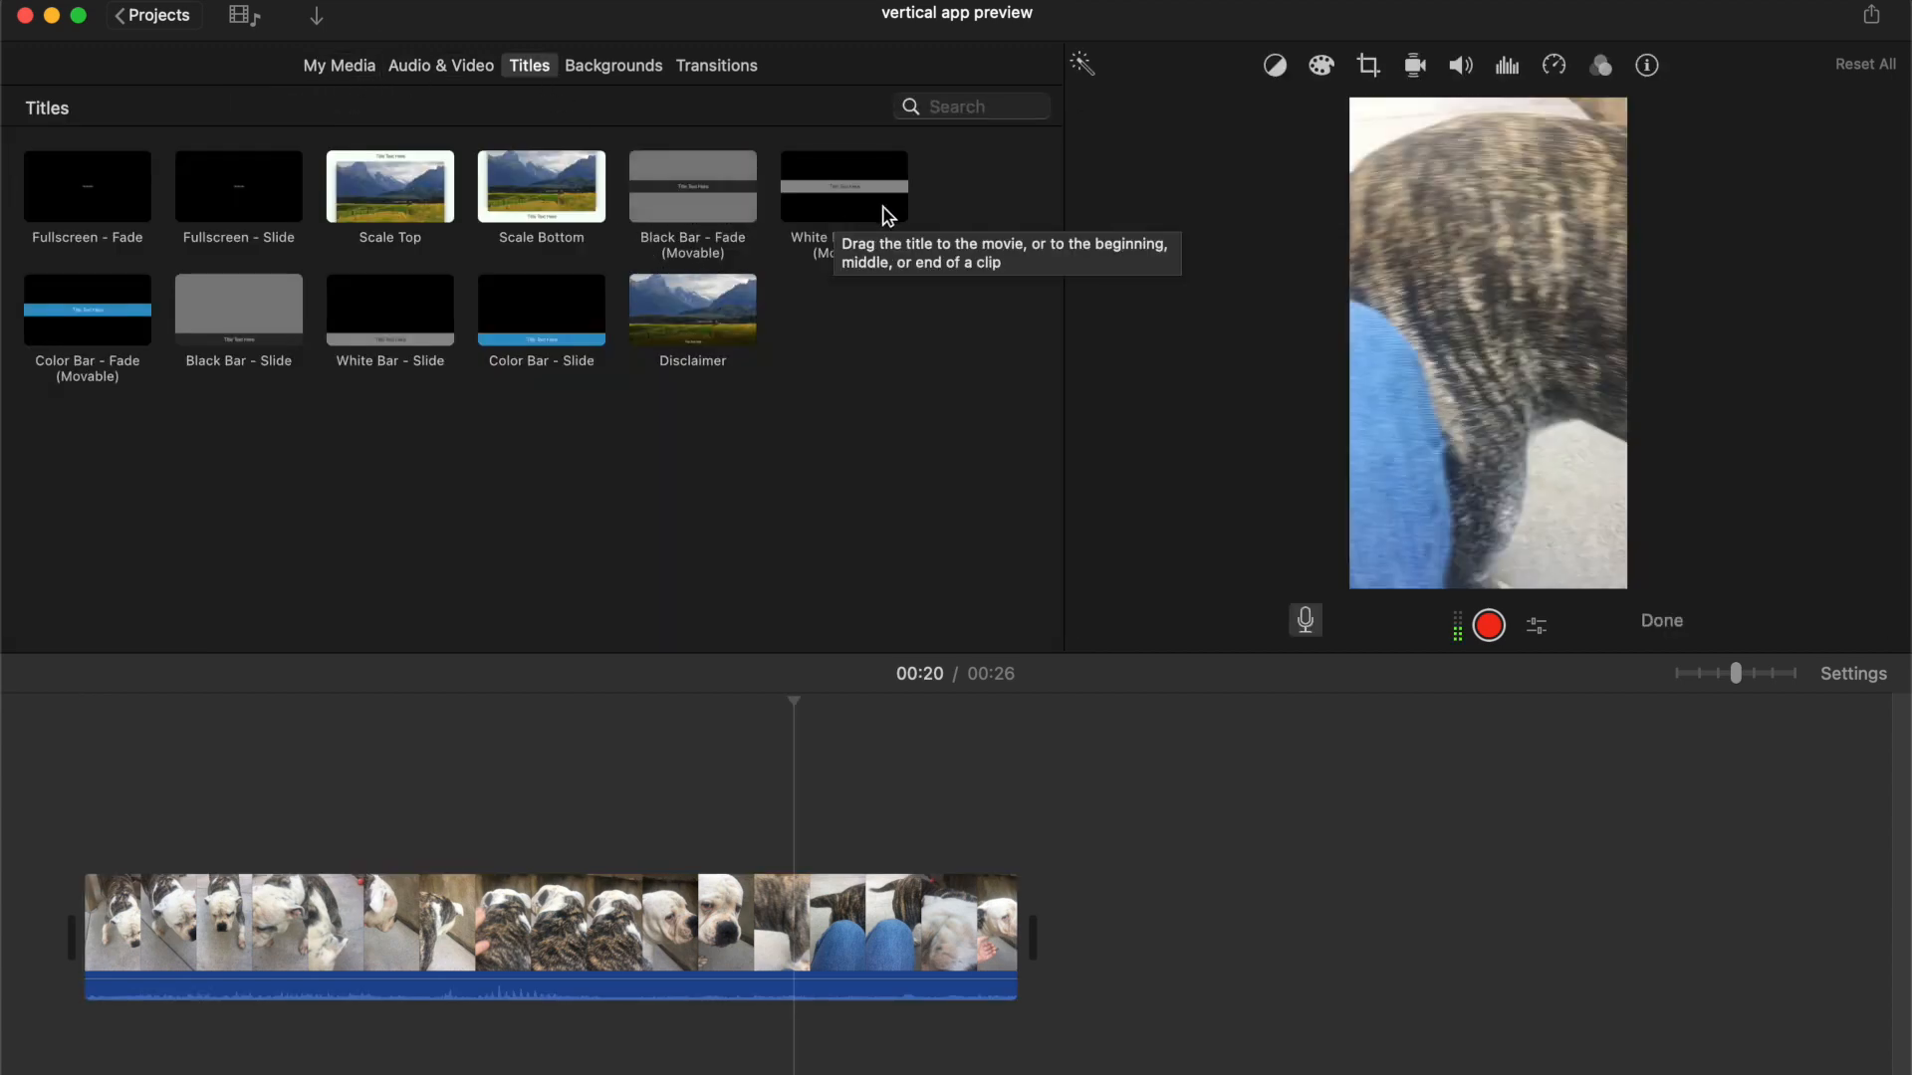
Add the Color Bar - Fade (Movable) title near the start of the clip and play it back
mouse_move(63, 353)
left_mouse_down()
mouse_move(179, 687)
mouse_move(185, 800)
left_mouse_up()
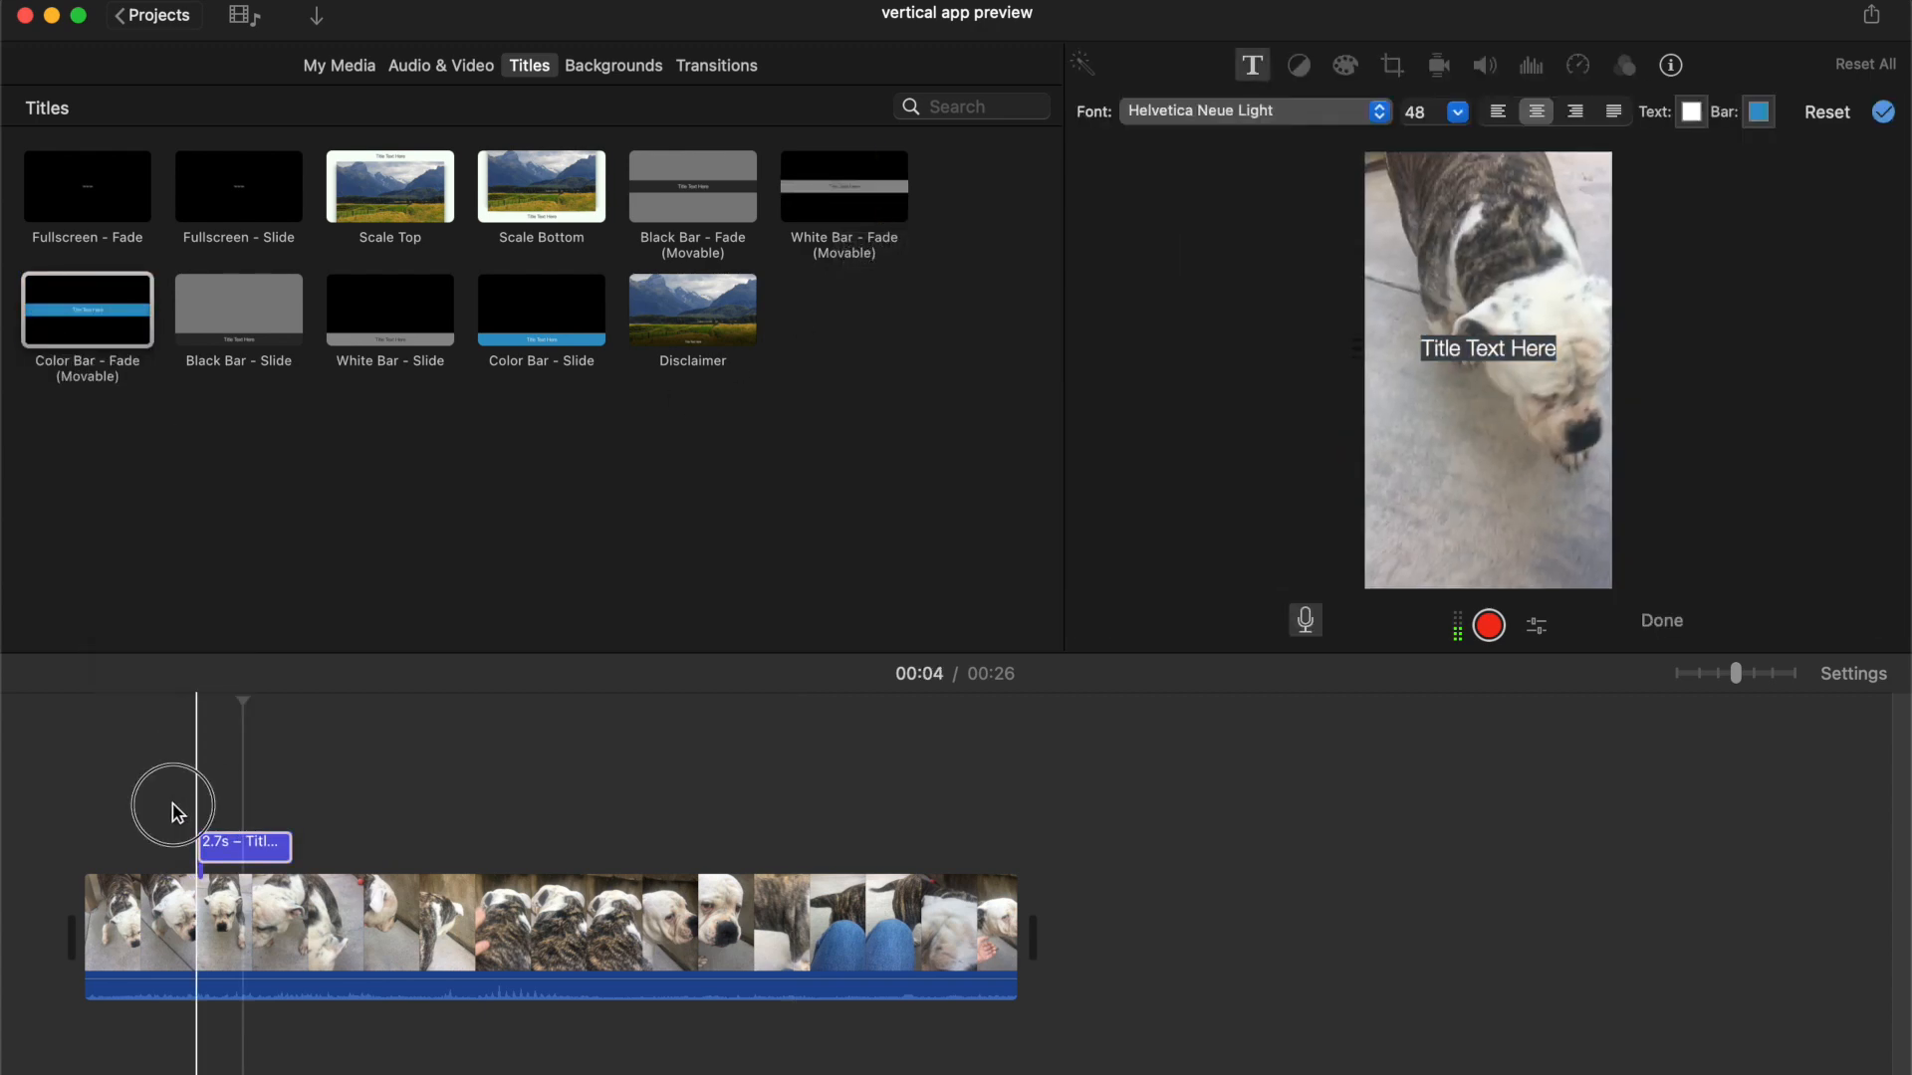
left_click(172, 807)
key("space")
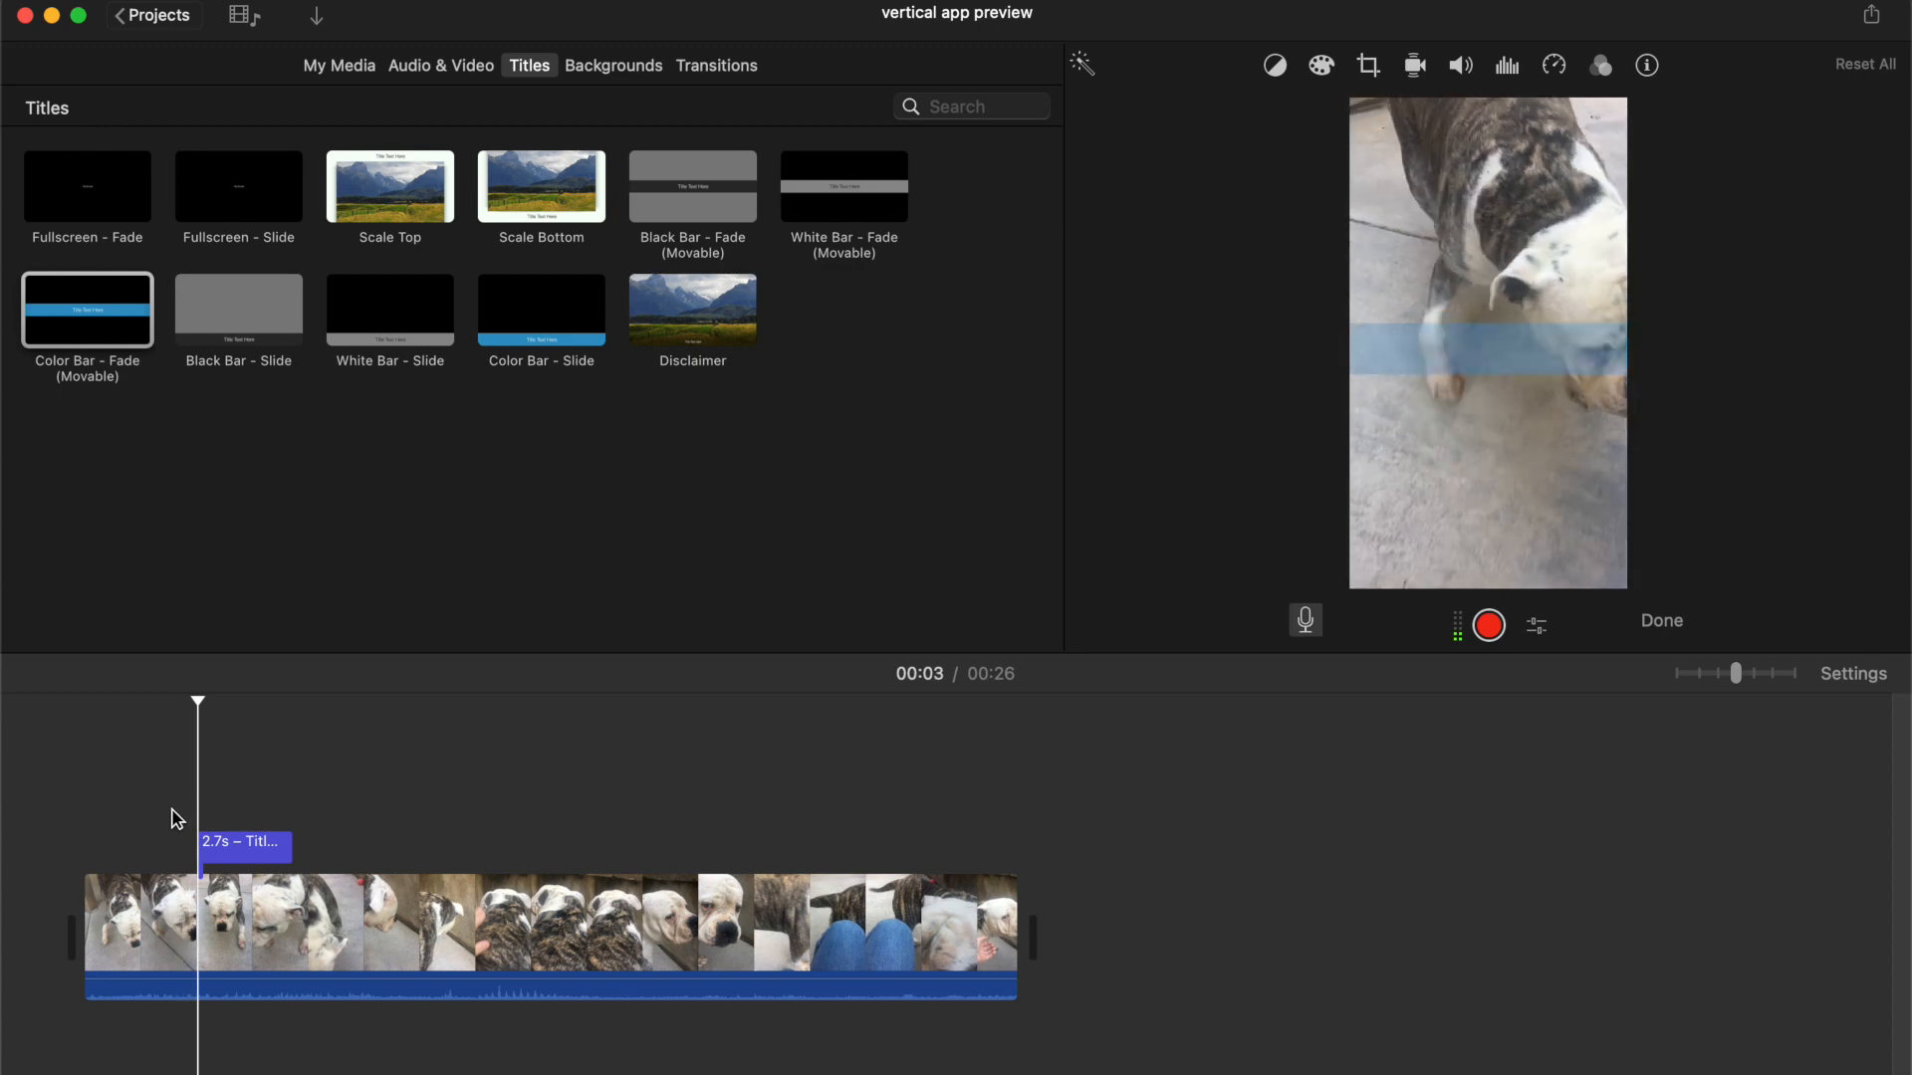
key("space")
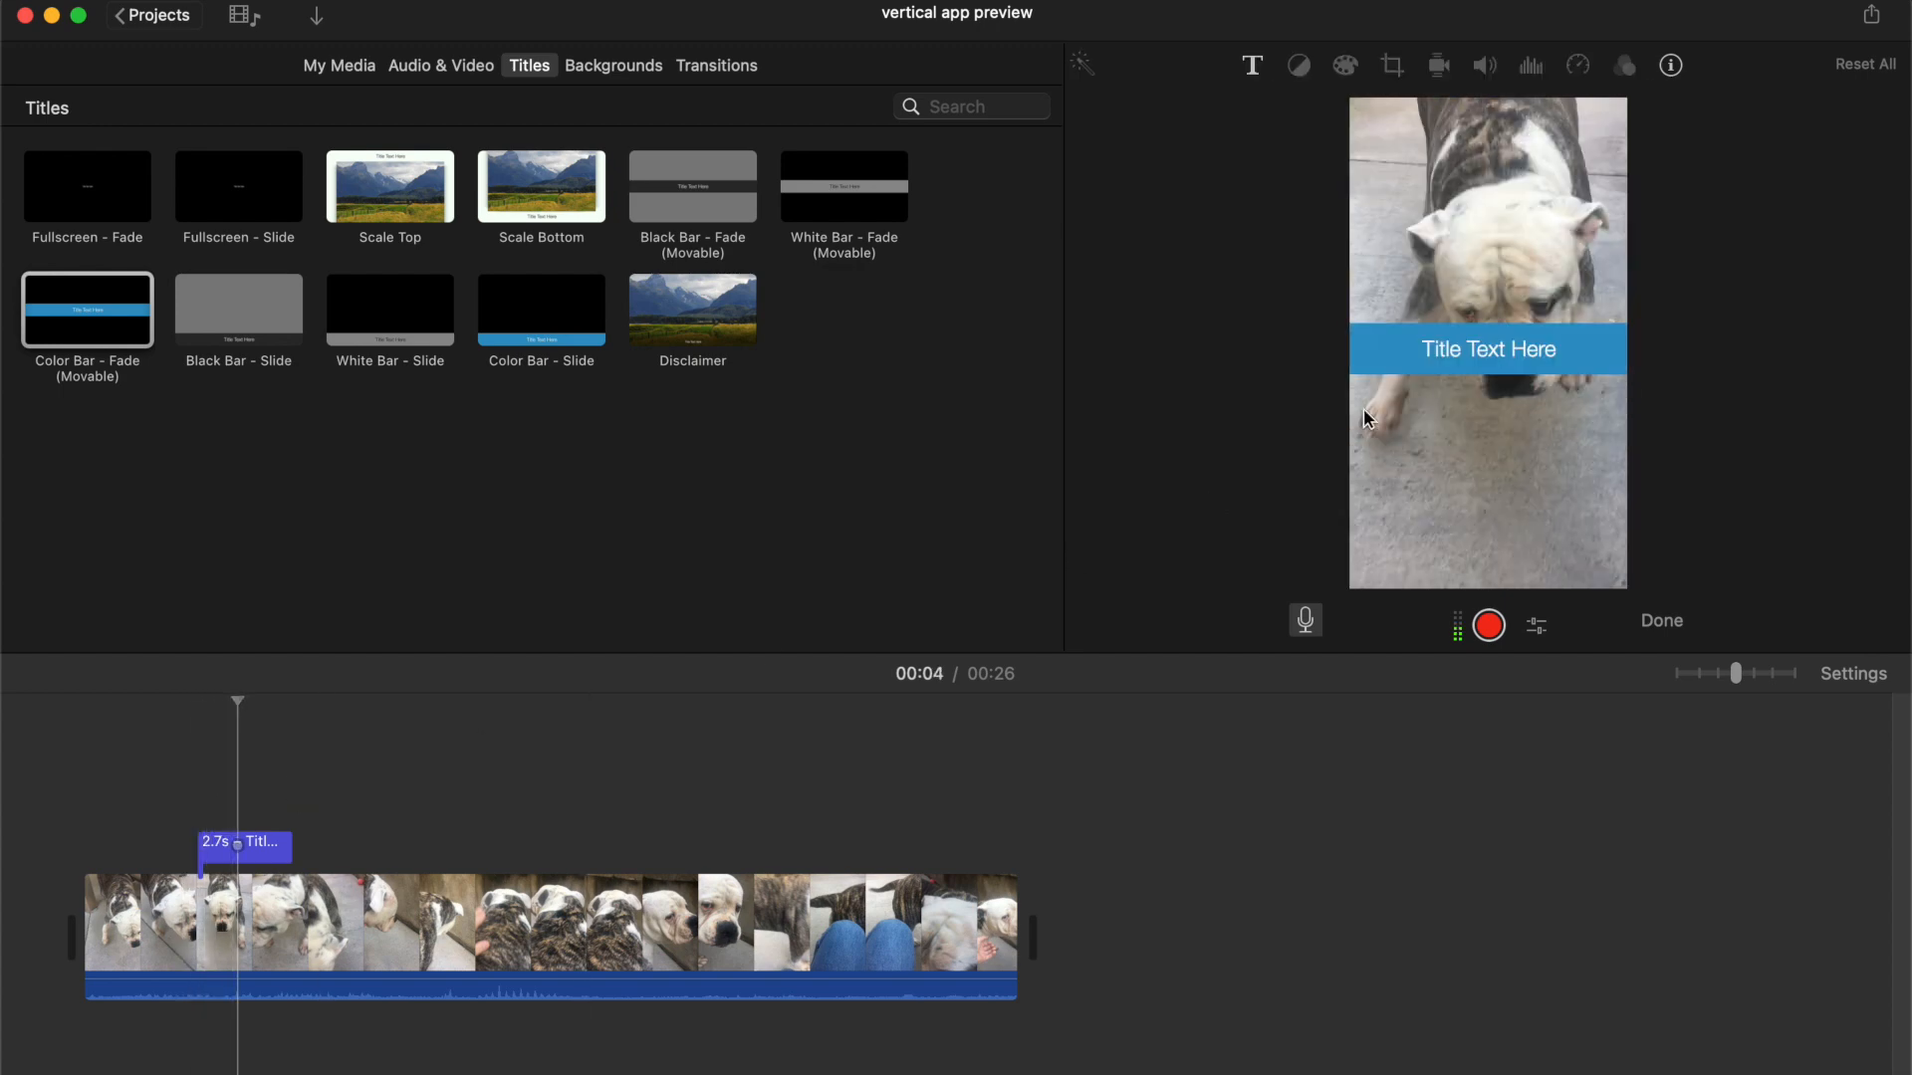
Move the title bar to the top of the frame and change its text to Miss Piggy
double_click(1434, 367)
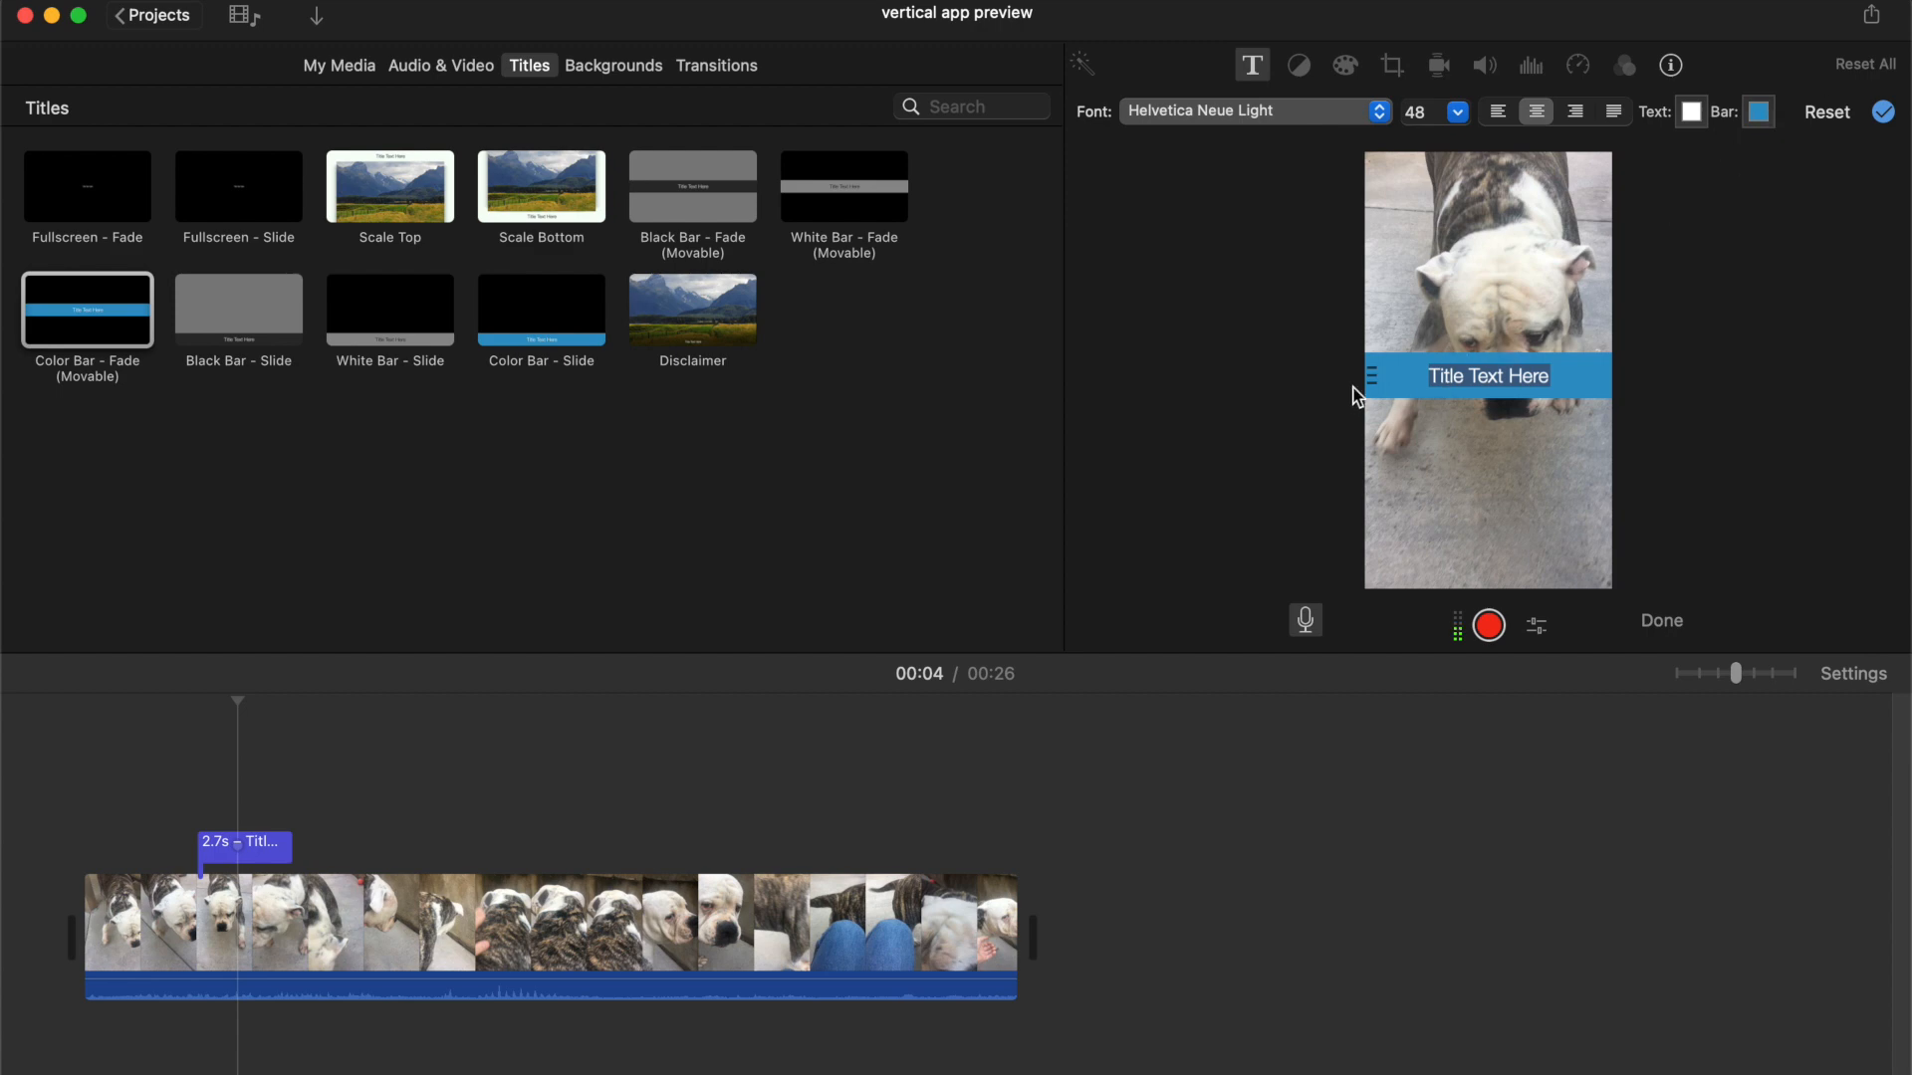
left_click_drag(1373, 371, 1367, 150)
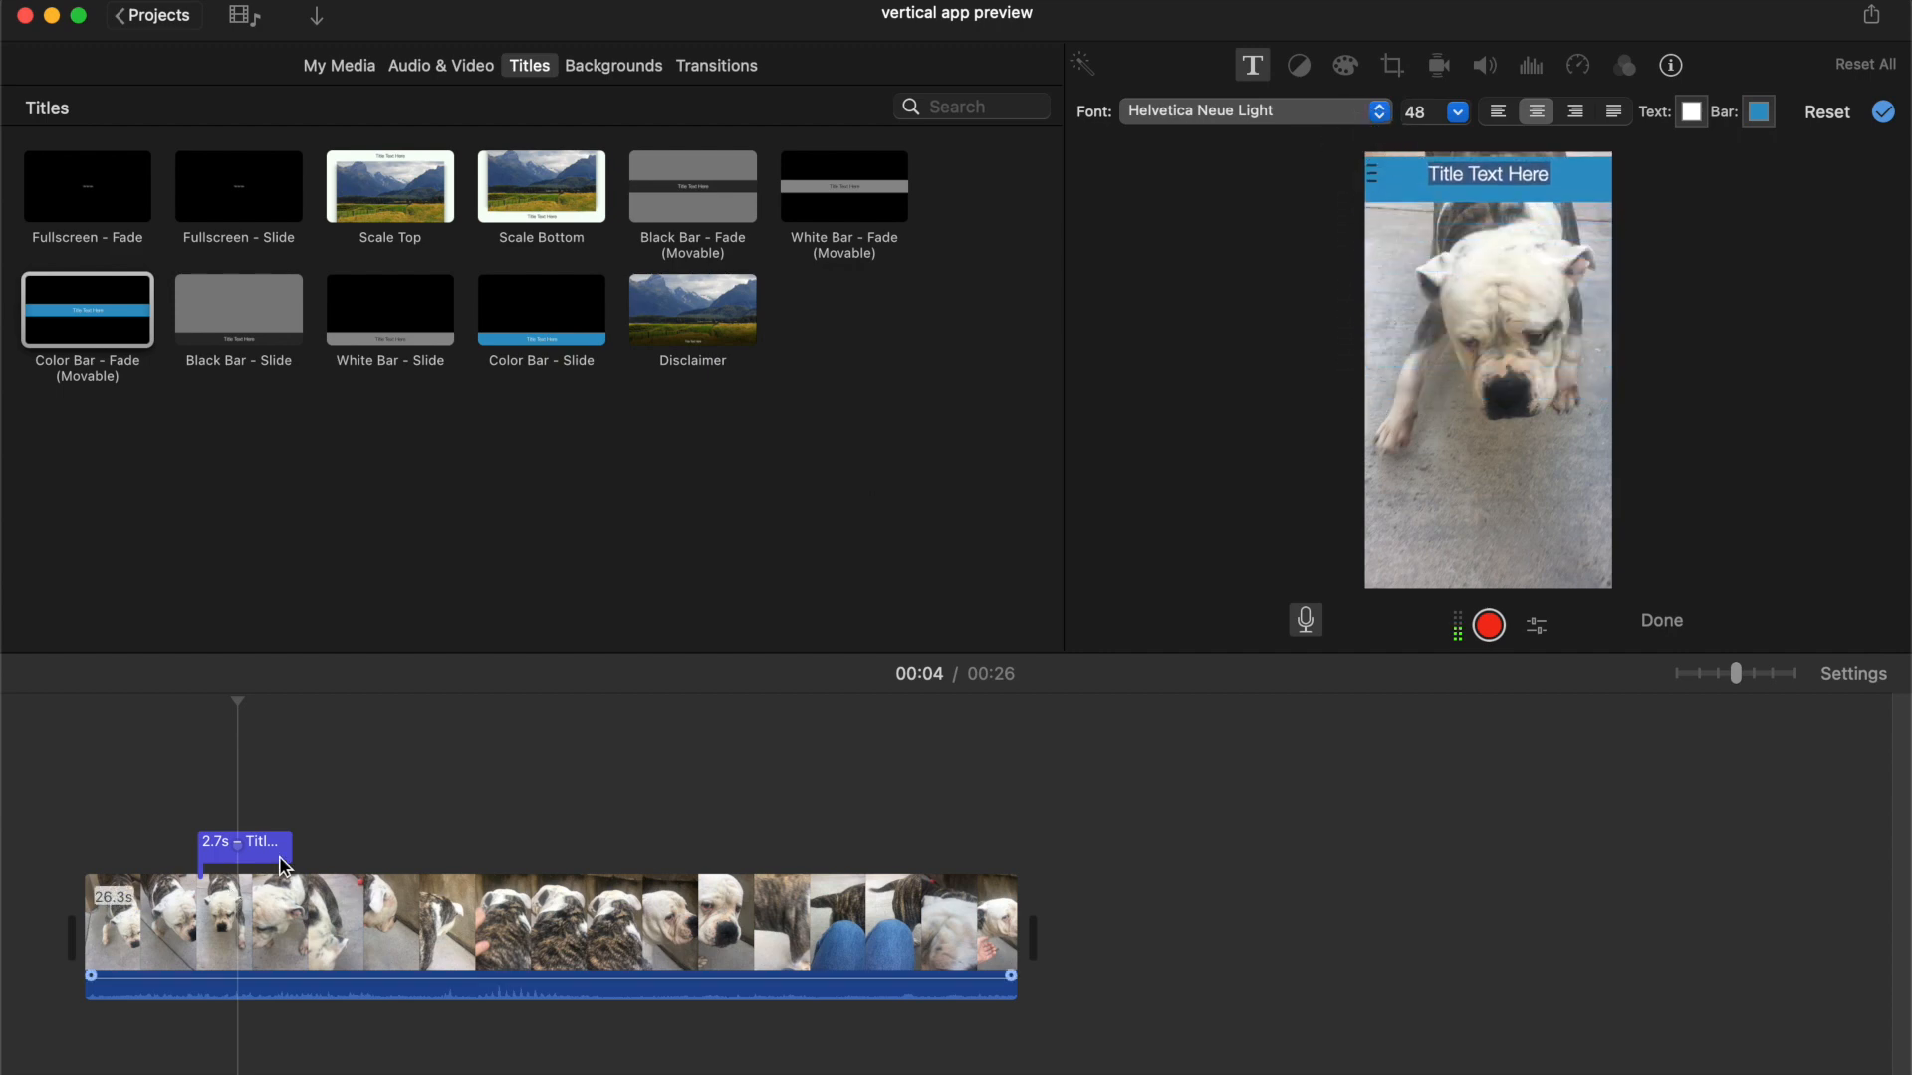
double_click(1518, 177)
key("BackSpace")
key("BackSpace")
key("BackSpace")
key("BackSpace")
key("BackSpace")
key("BackSpace")
key("BackSpace")
key("BackSpace")
key("BackSpace")
key("BackSpace")
key("BackSpace")
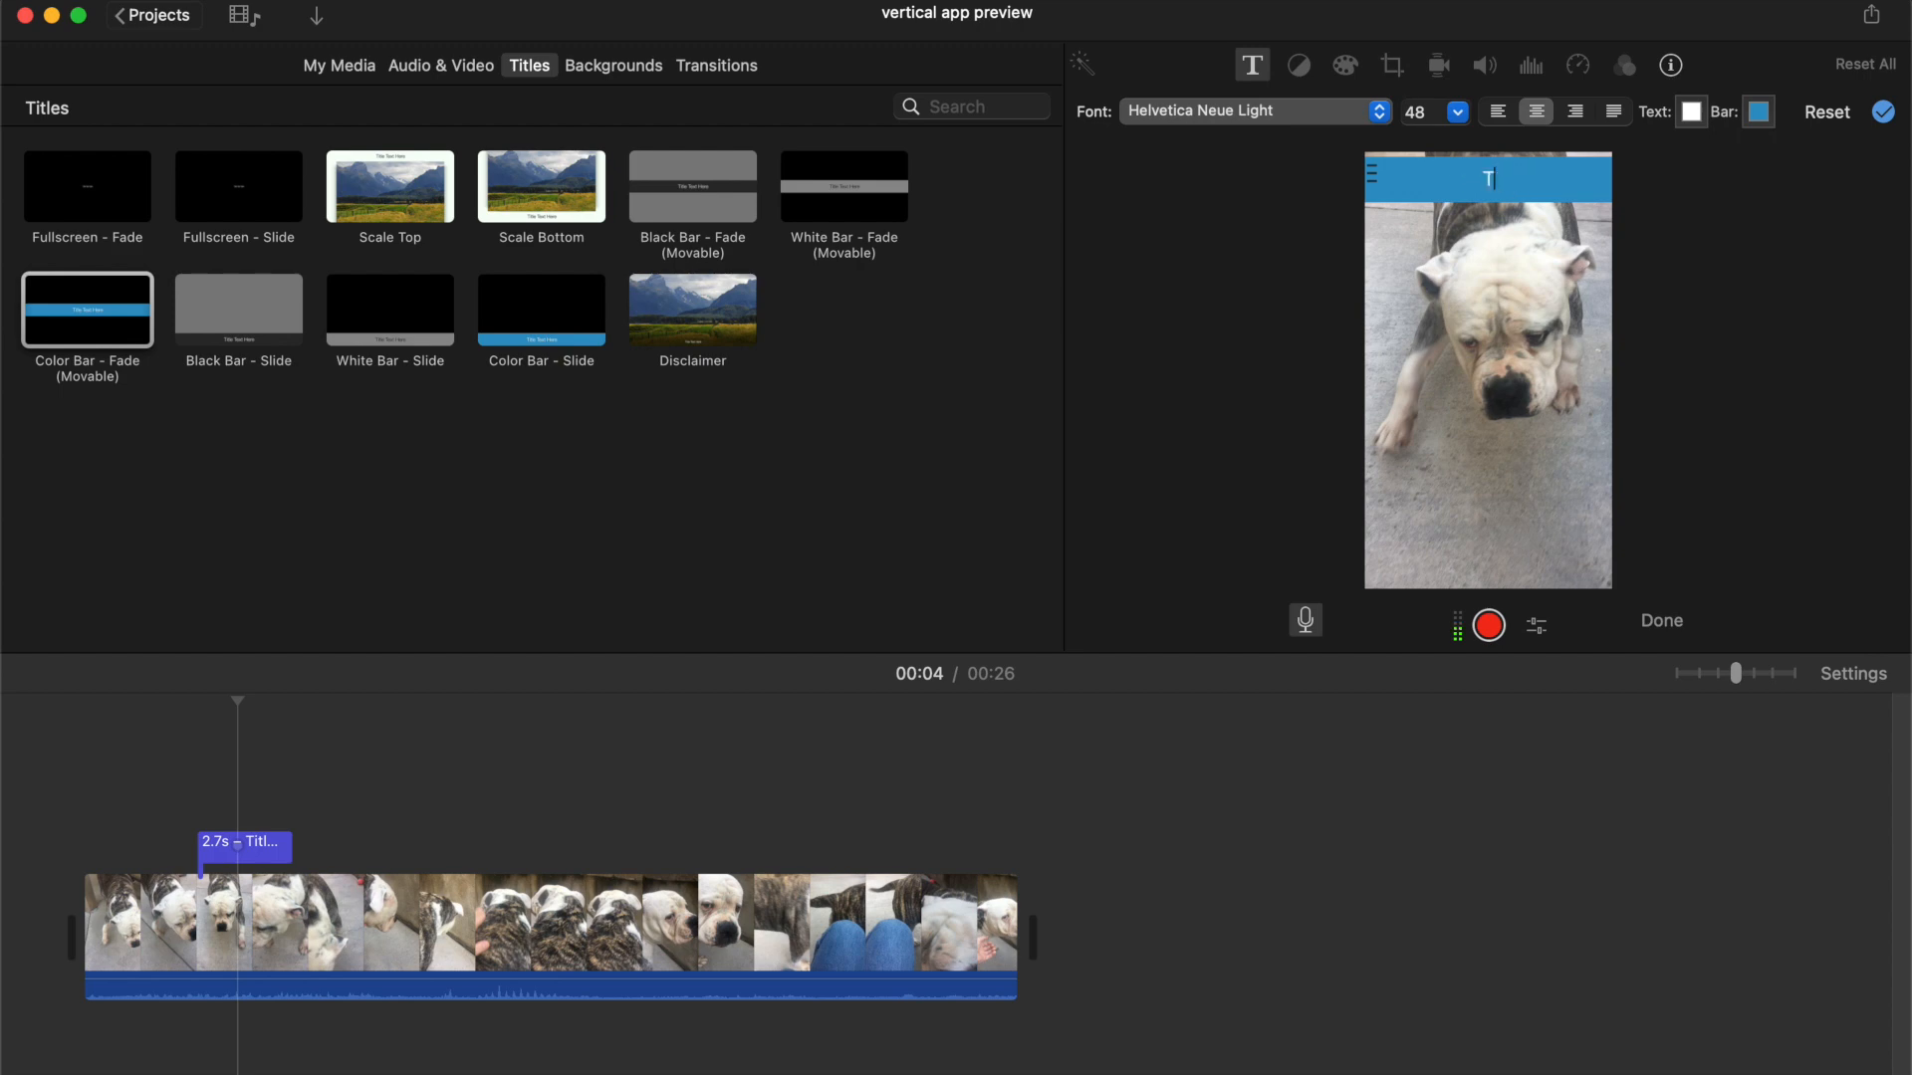
type("Miss Piggy")
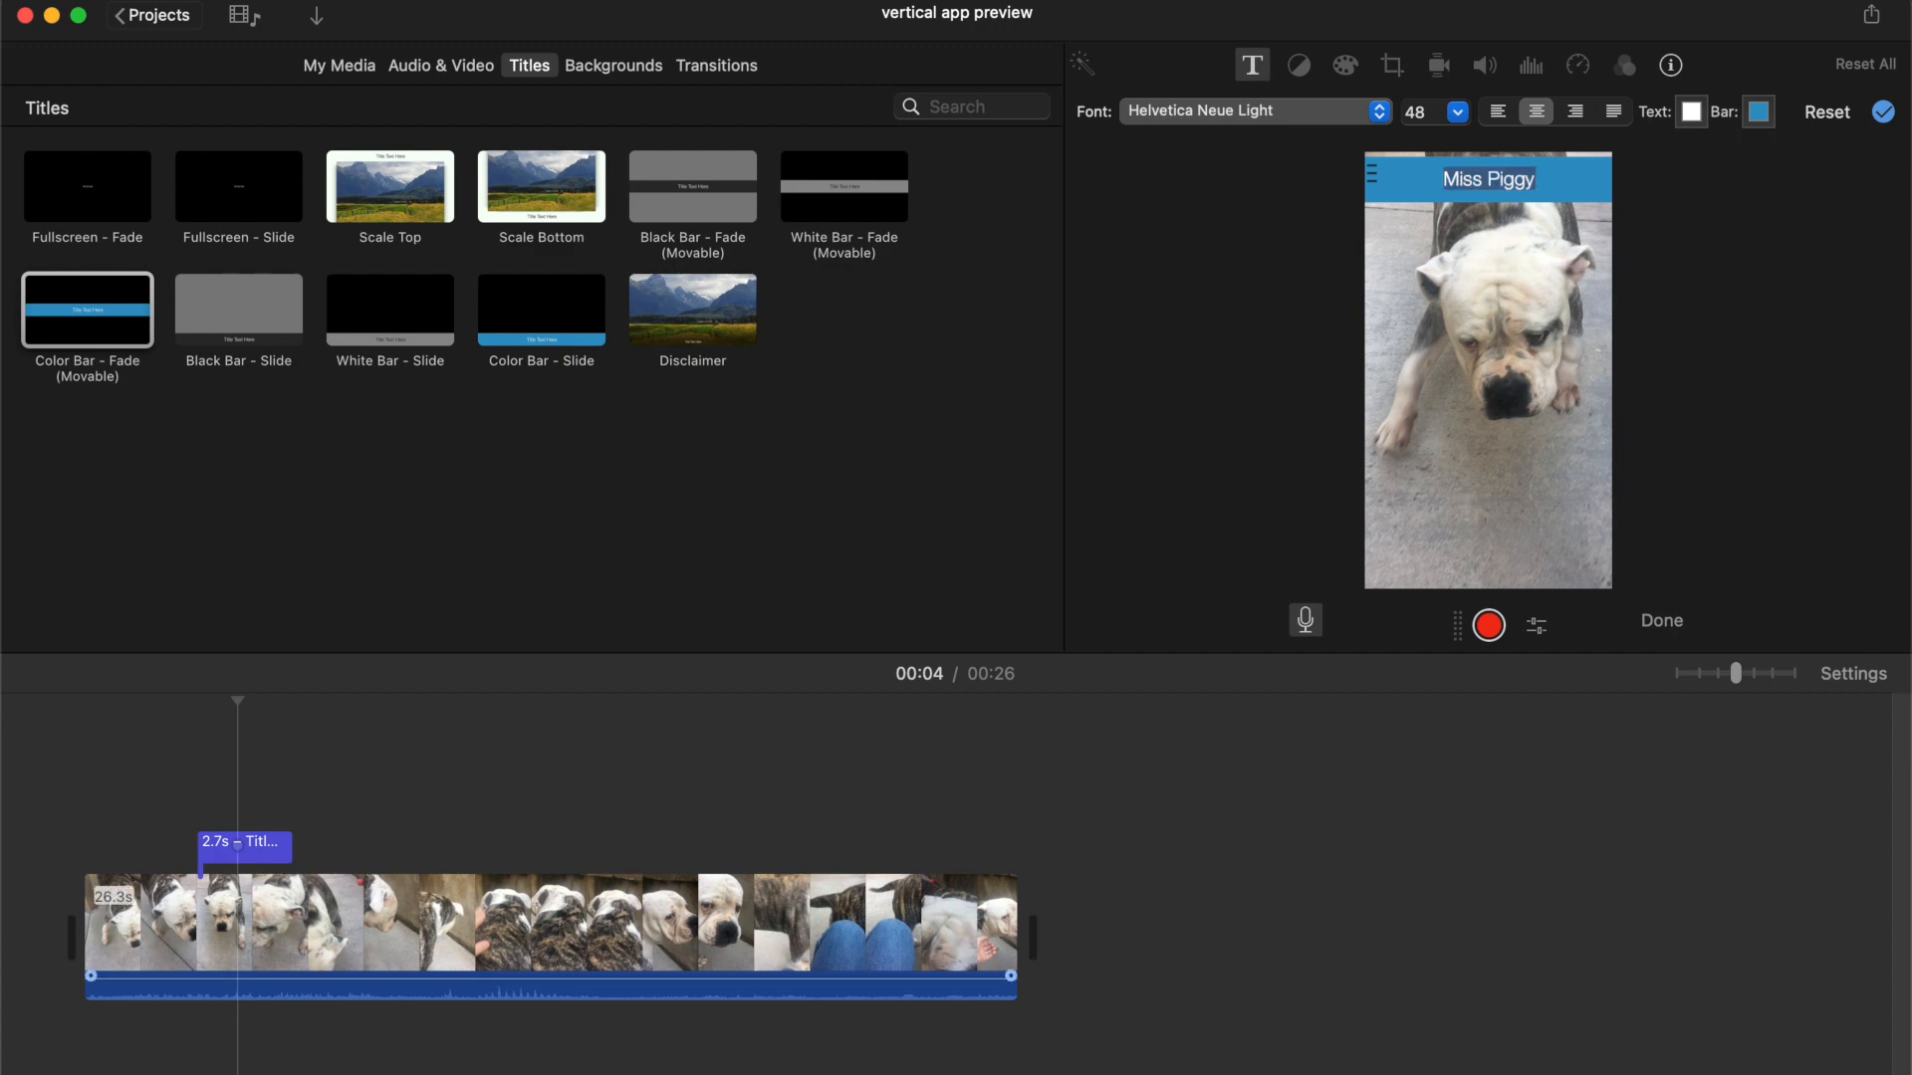
Play back the beginning of the timeline to preview the Miss Piggy title
left_click(286, 819)
left_click(179, 793)
key("space")
left_click(238, 754)
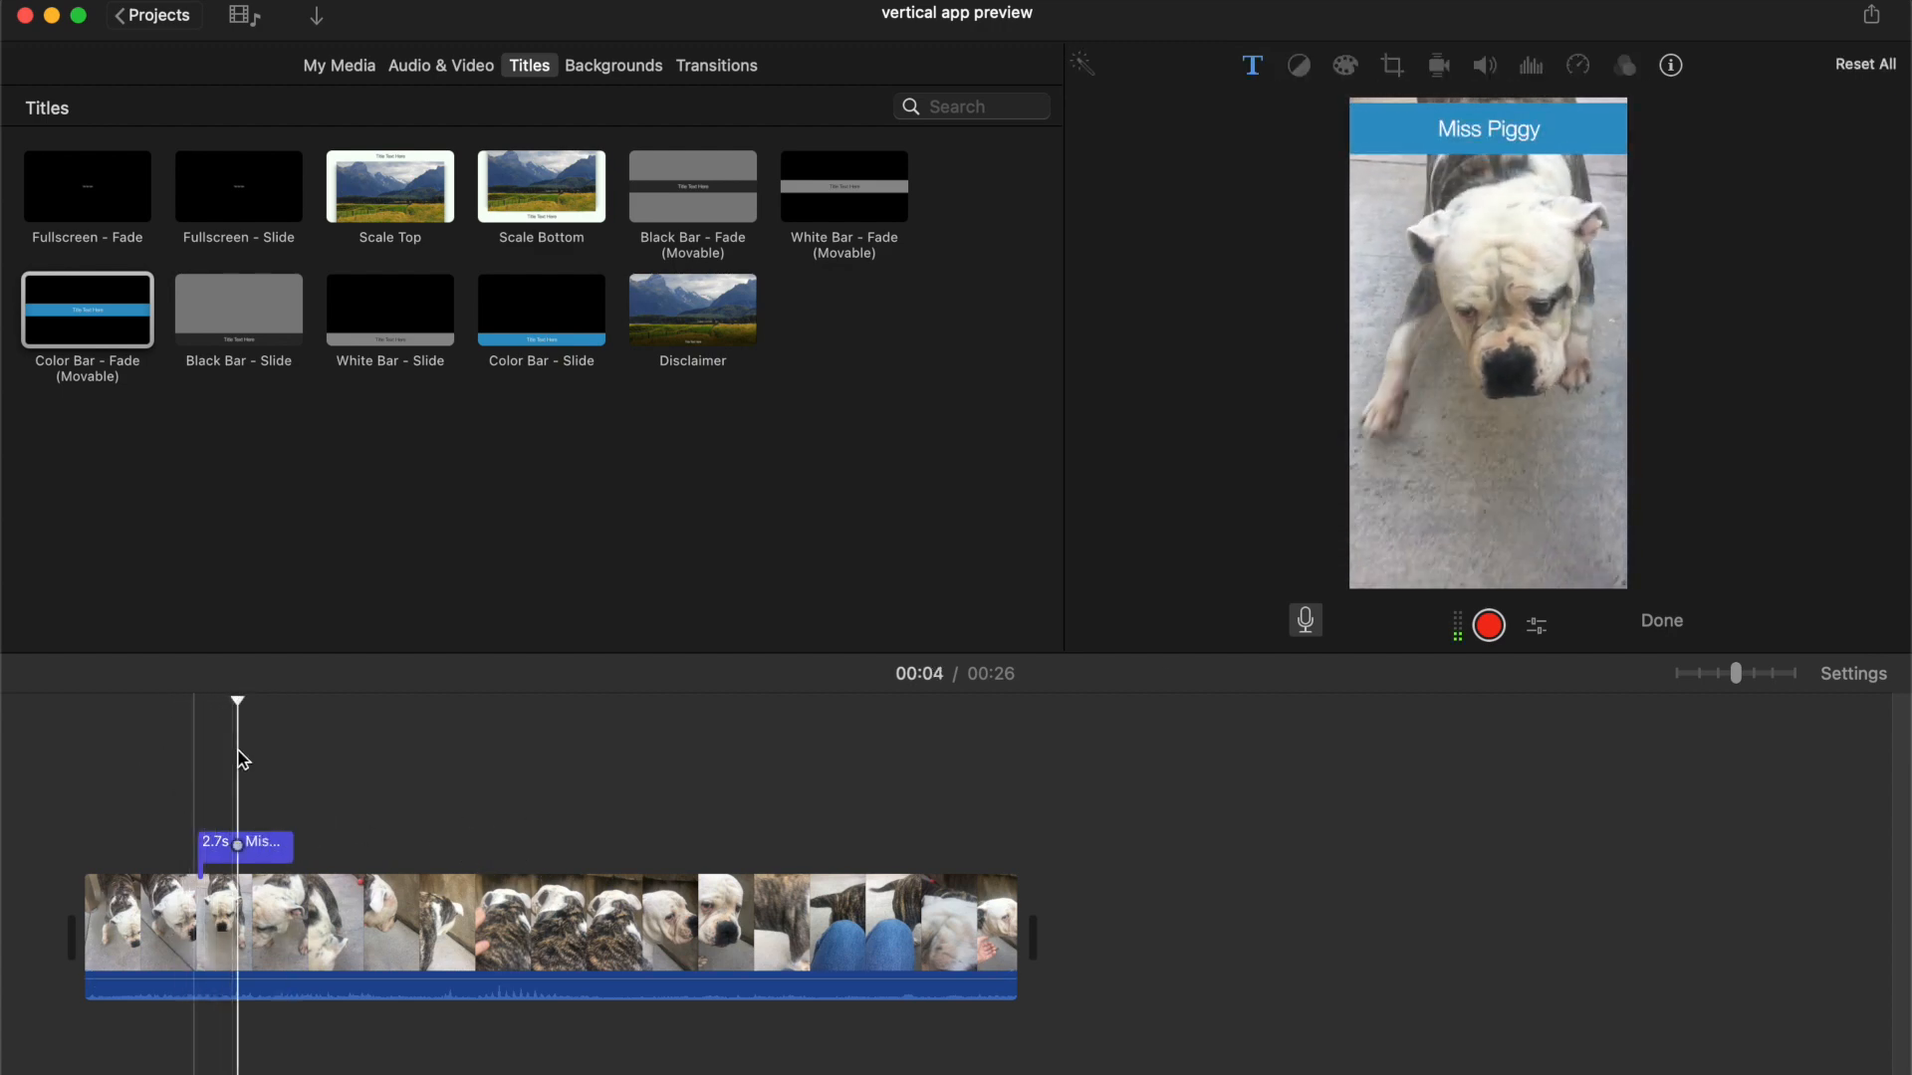
Add a Black Bar - Fade (Movable) title to the clip at about 14 seconds and play it
left_click_drag(732, 202, 567, 836)
left_click(534, 840)
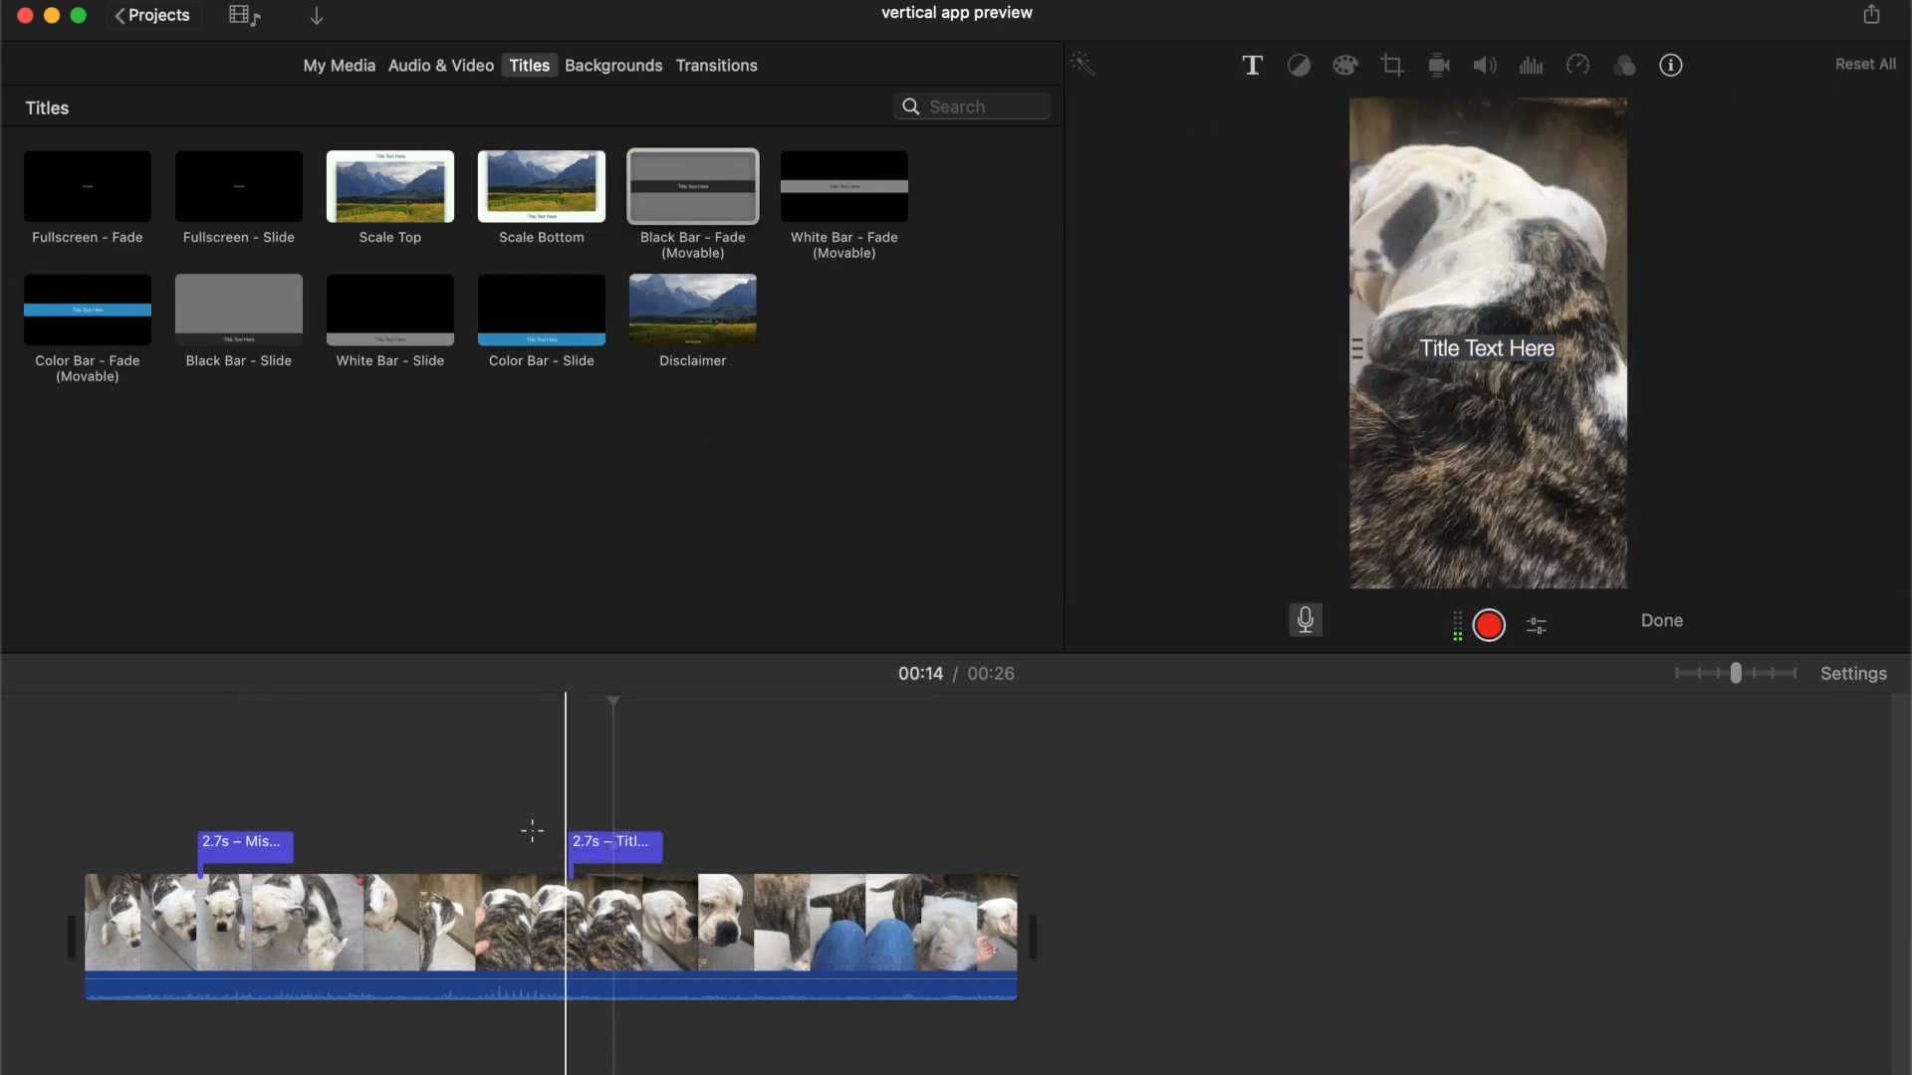
key("space")
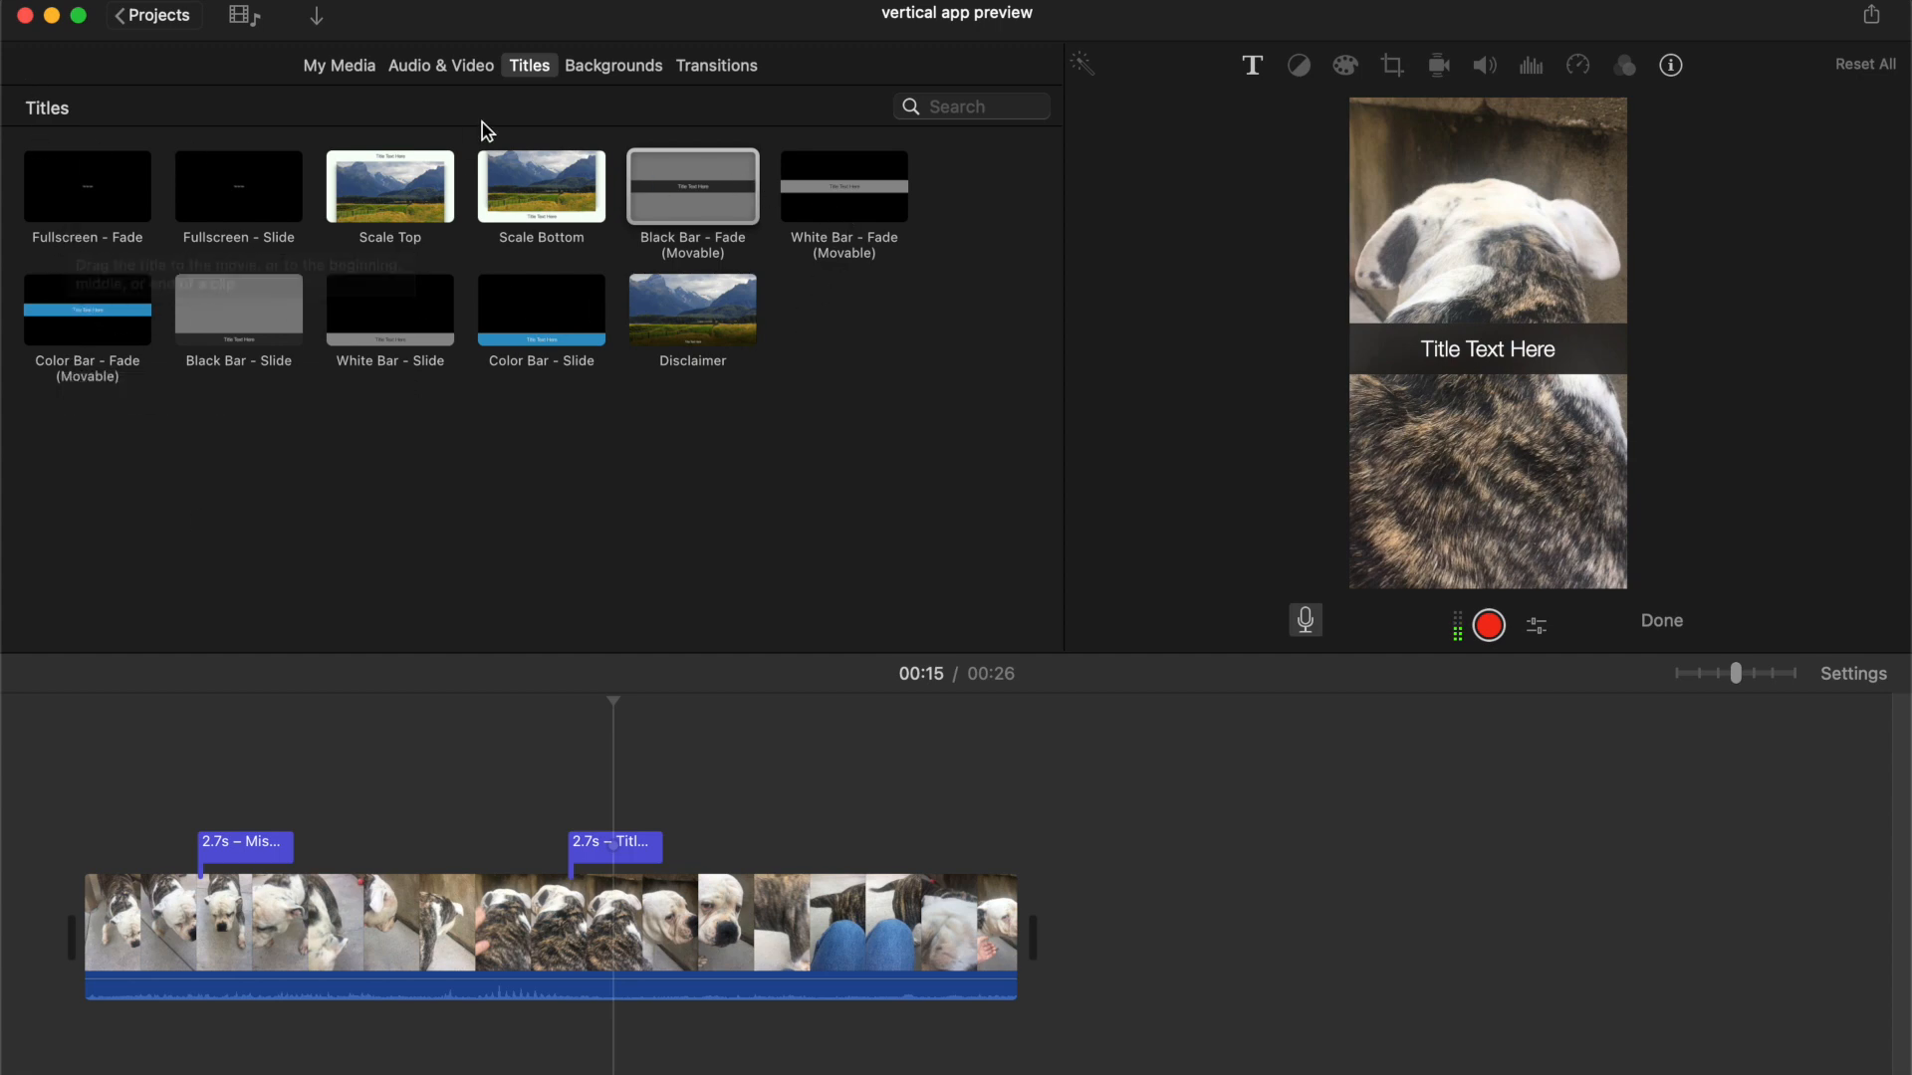
Record a short voiceover from the start of the timeline and play it back
left_click(110, 803)
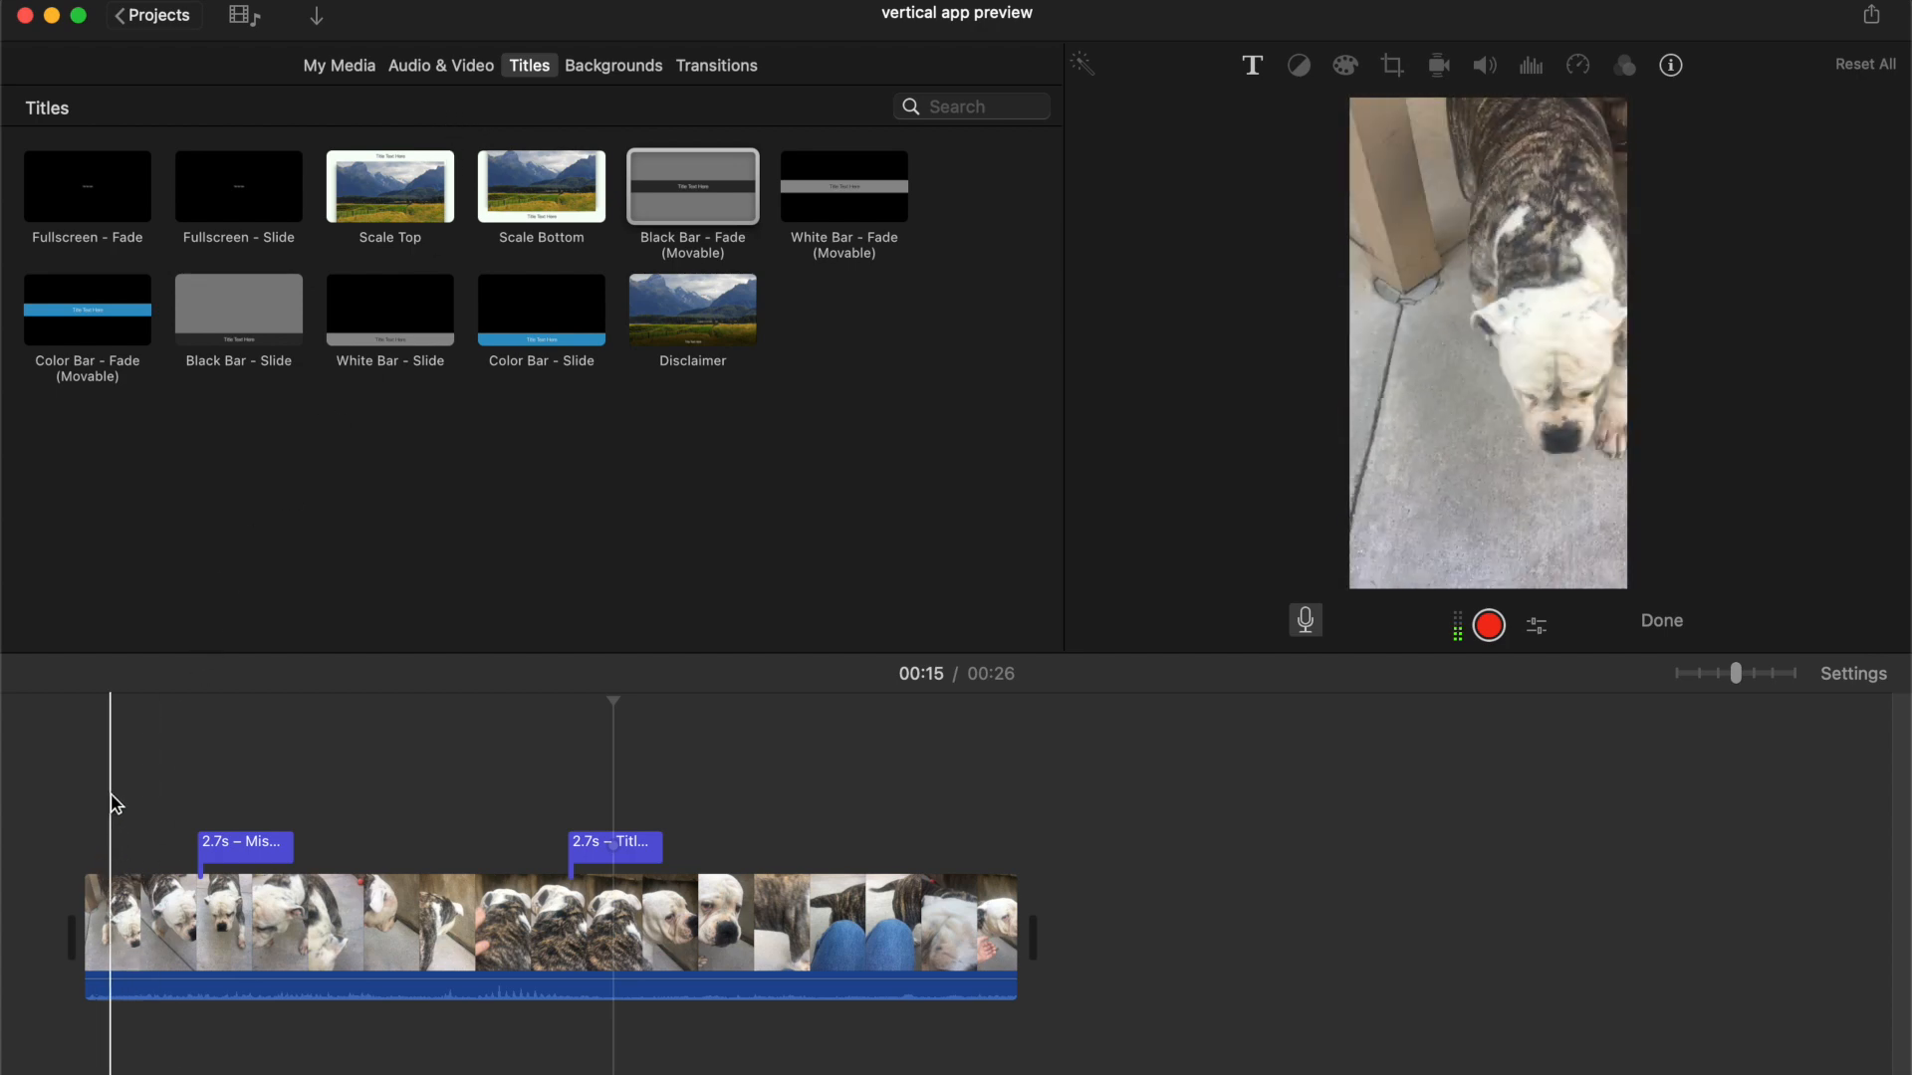
left_click(1495, 635)
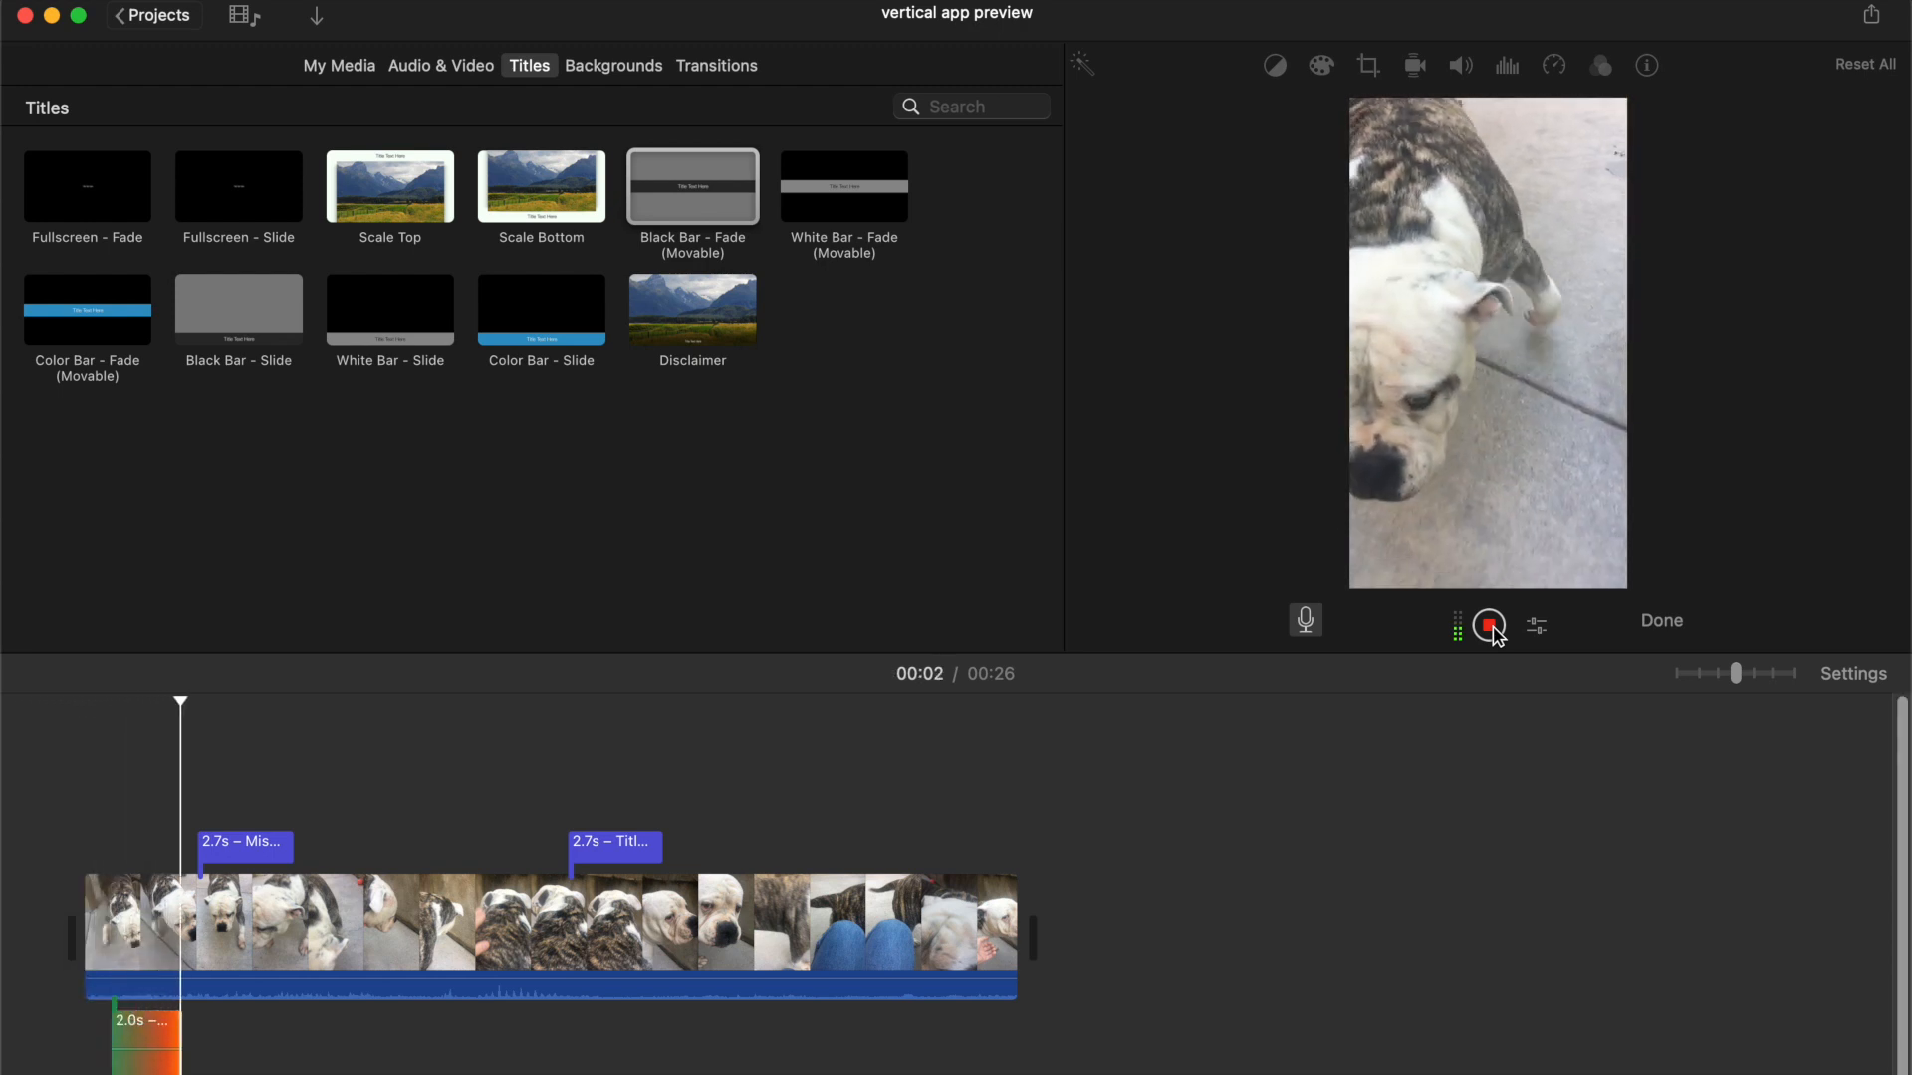
left_click(1495, 636)
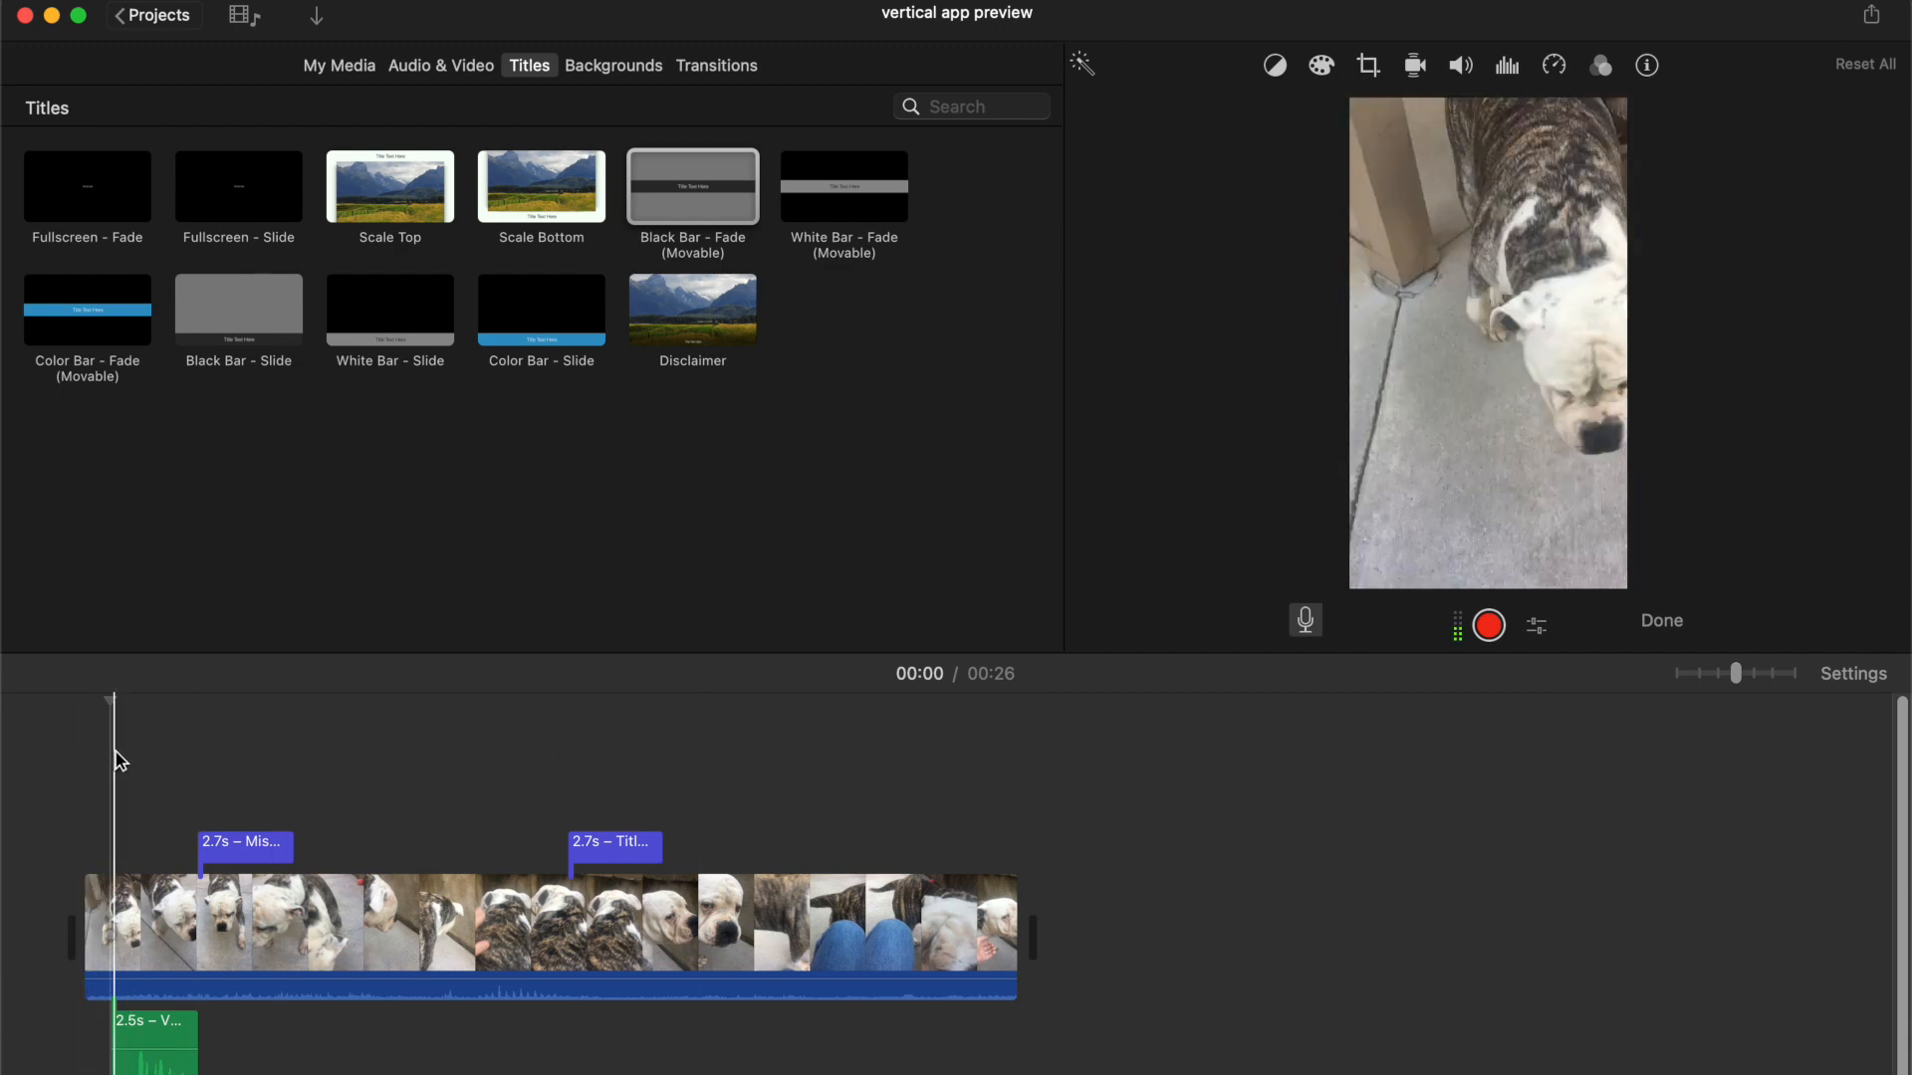
key("space")
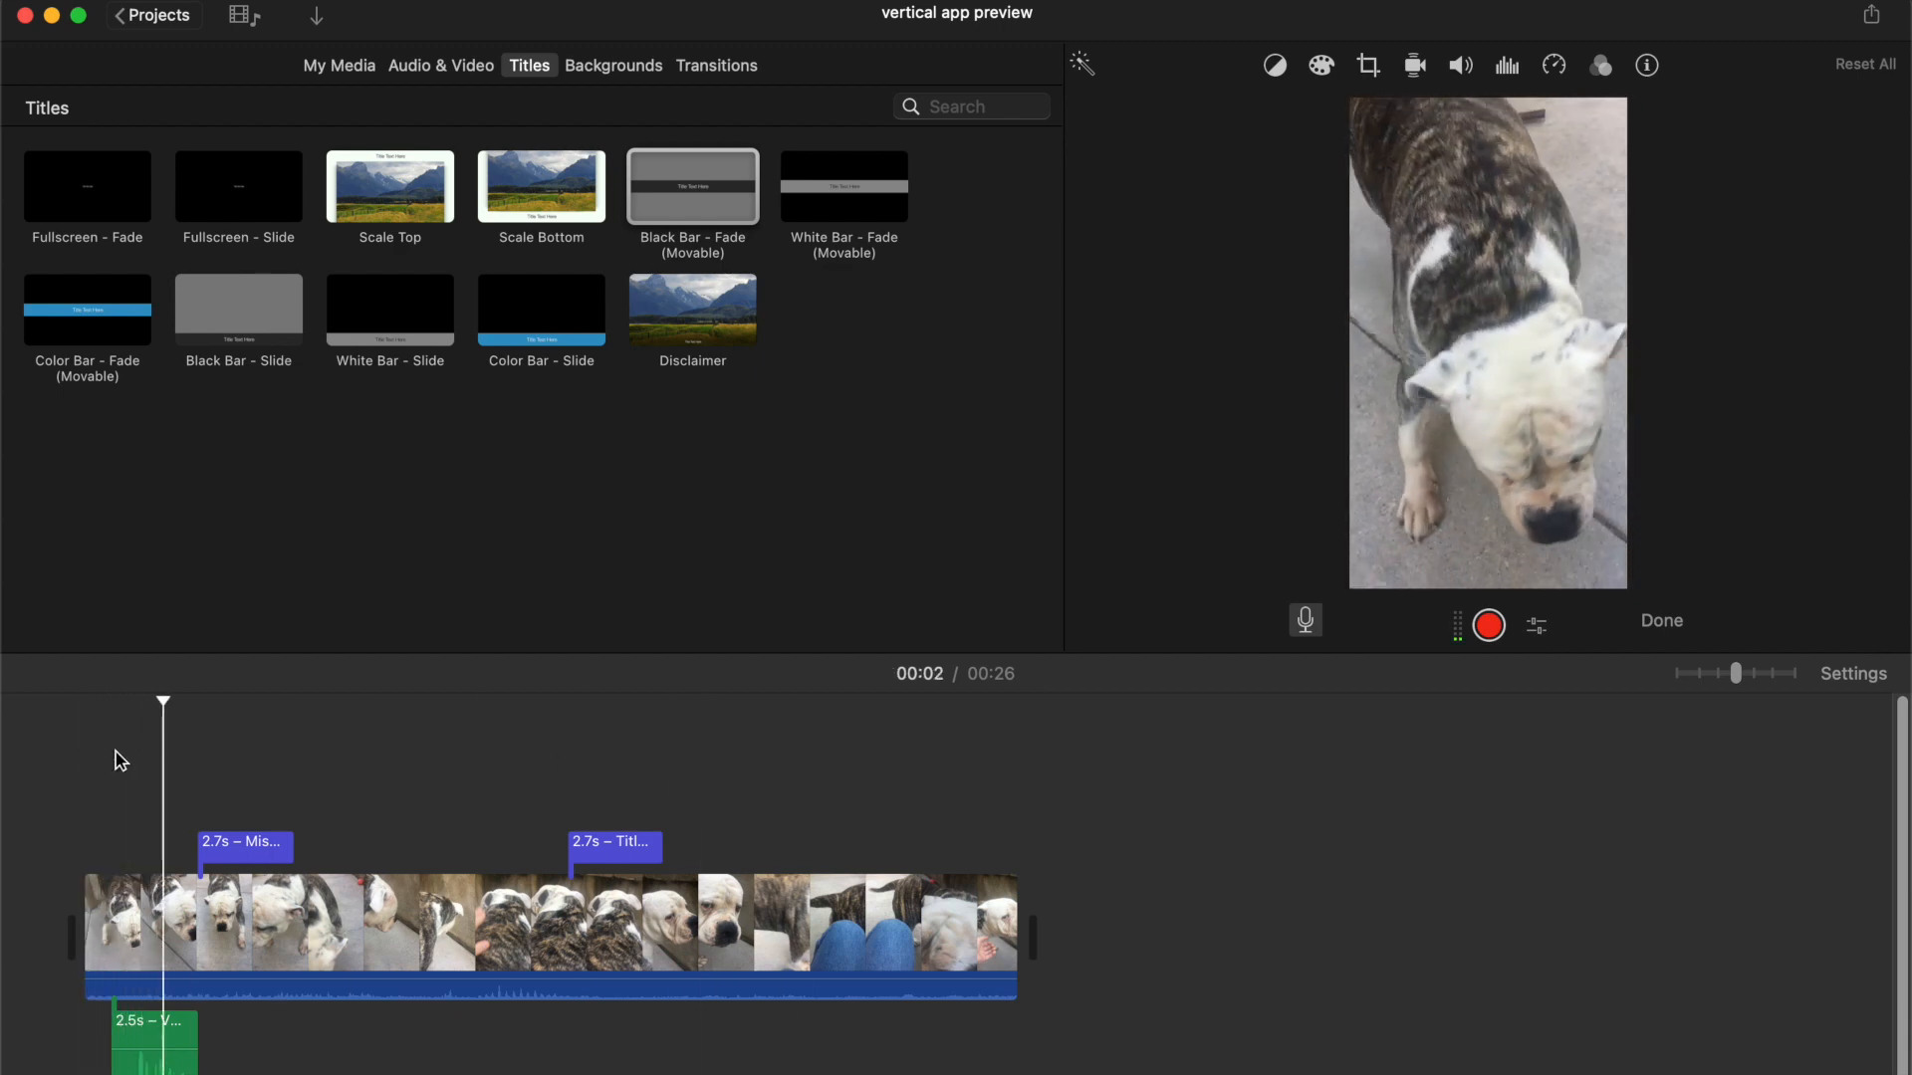
Move the voiceover clip under the second title, then delete it
left_click_drag(160, 1040, 563, 1044)
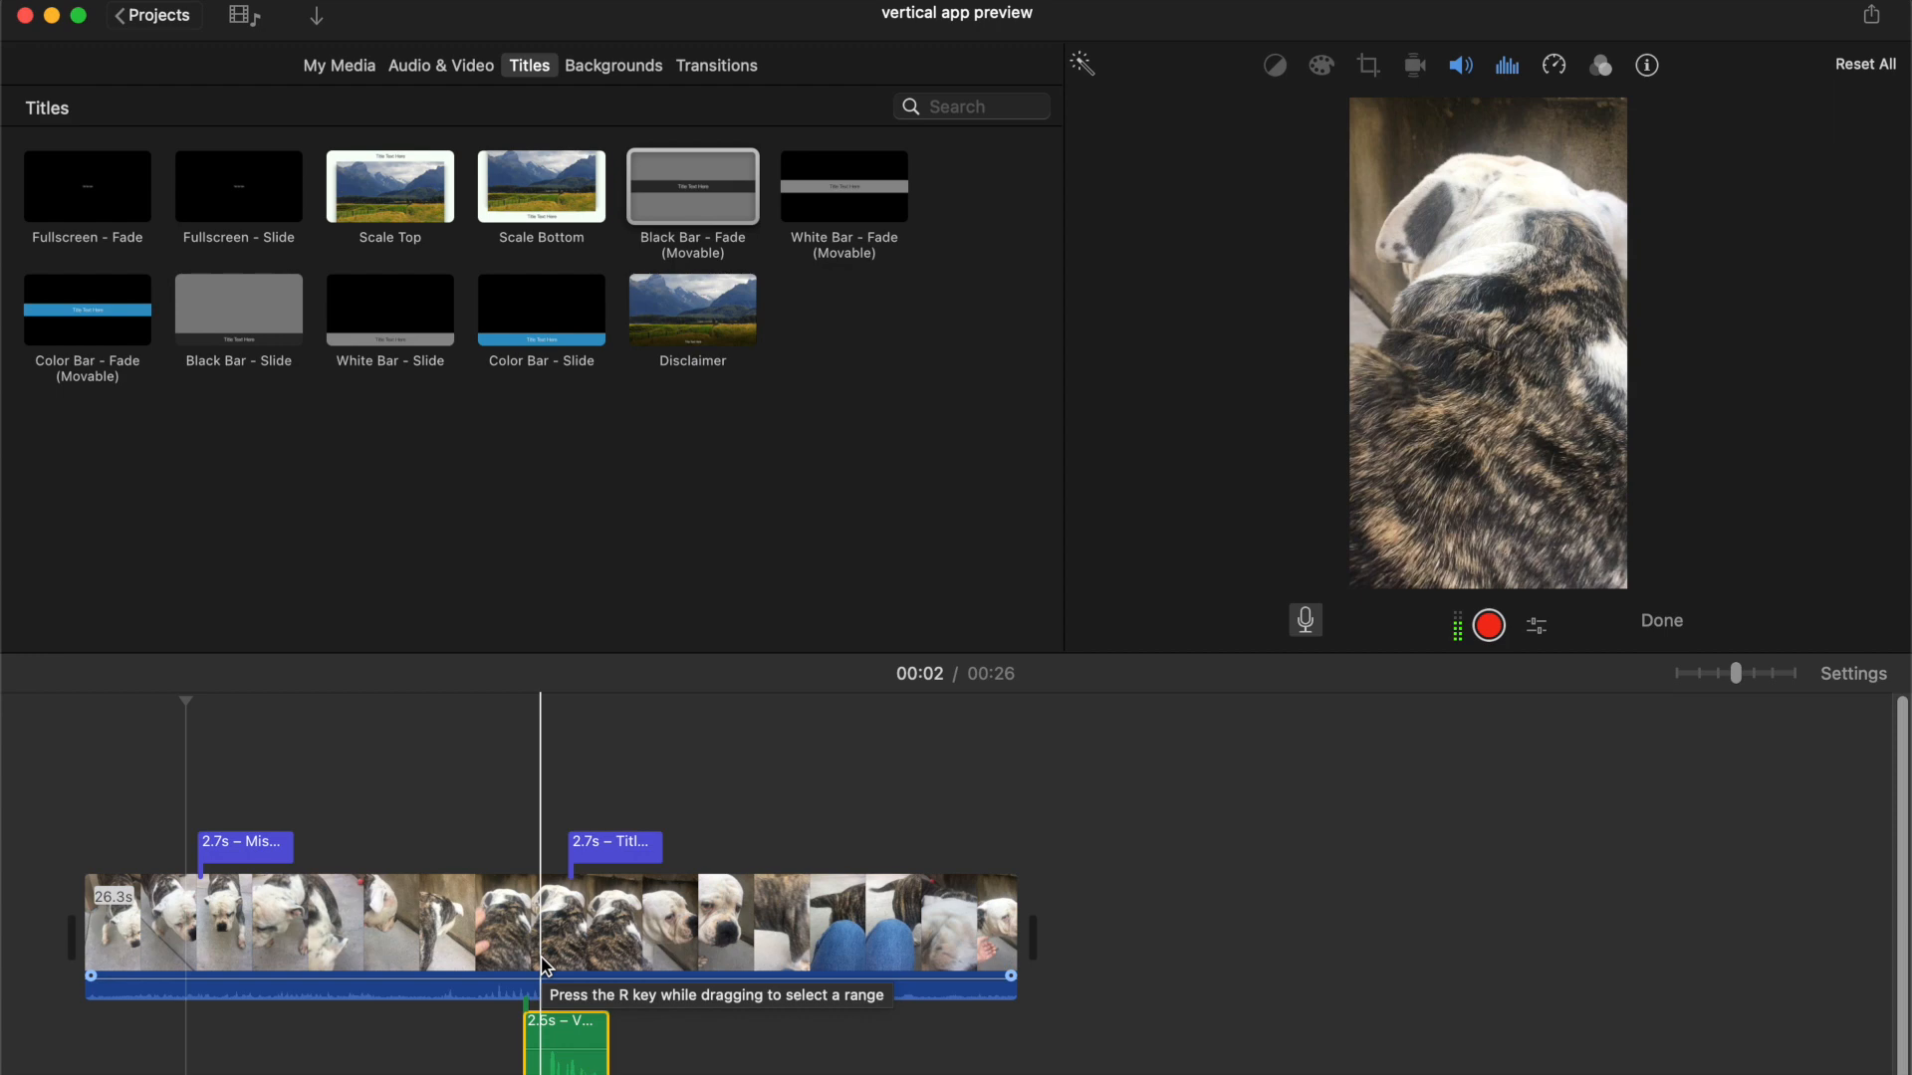
left_click(575, 1064)
key("Delete")
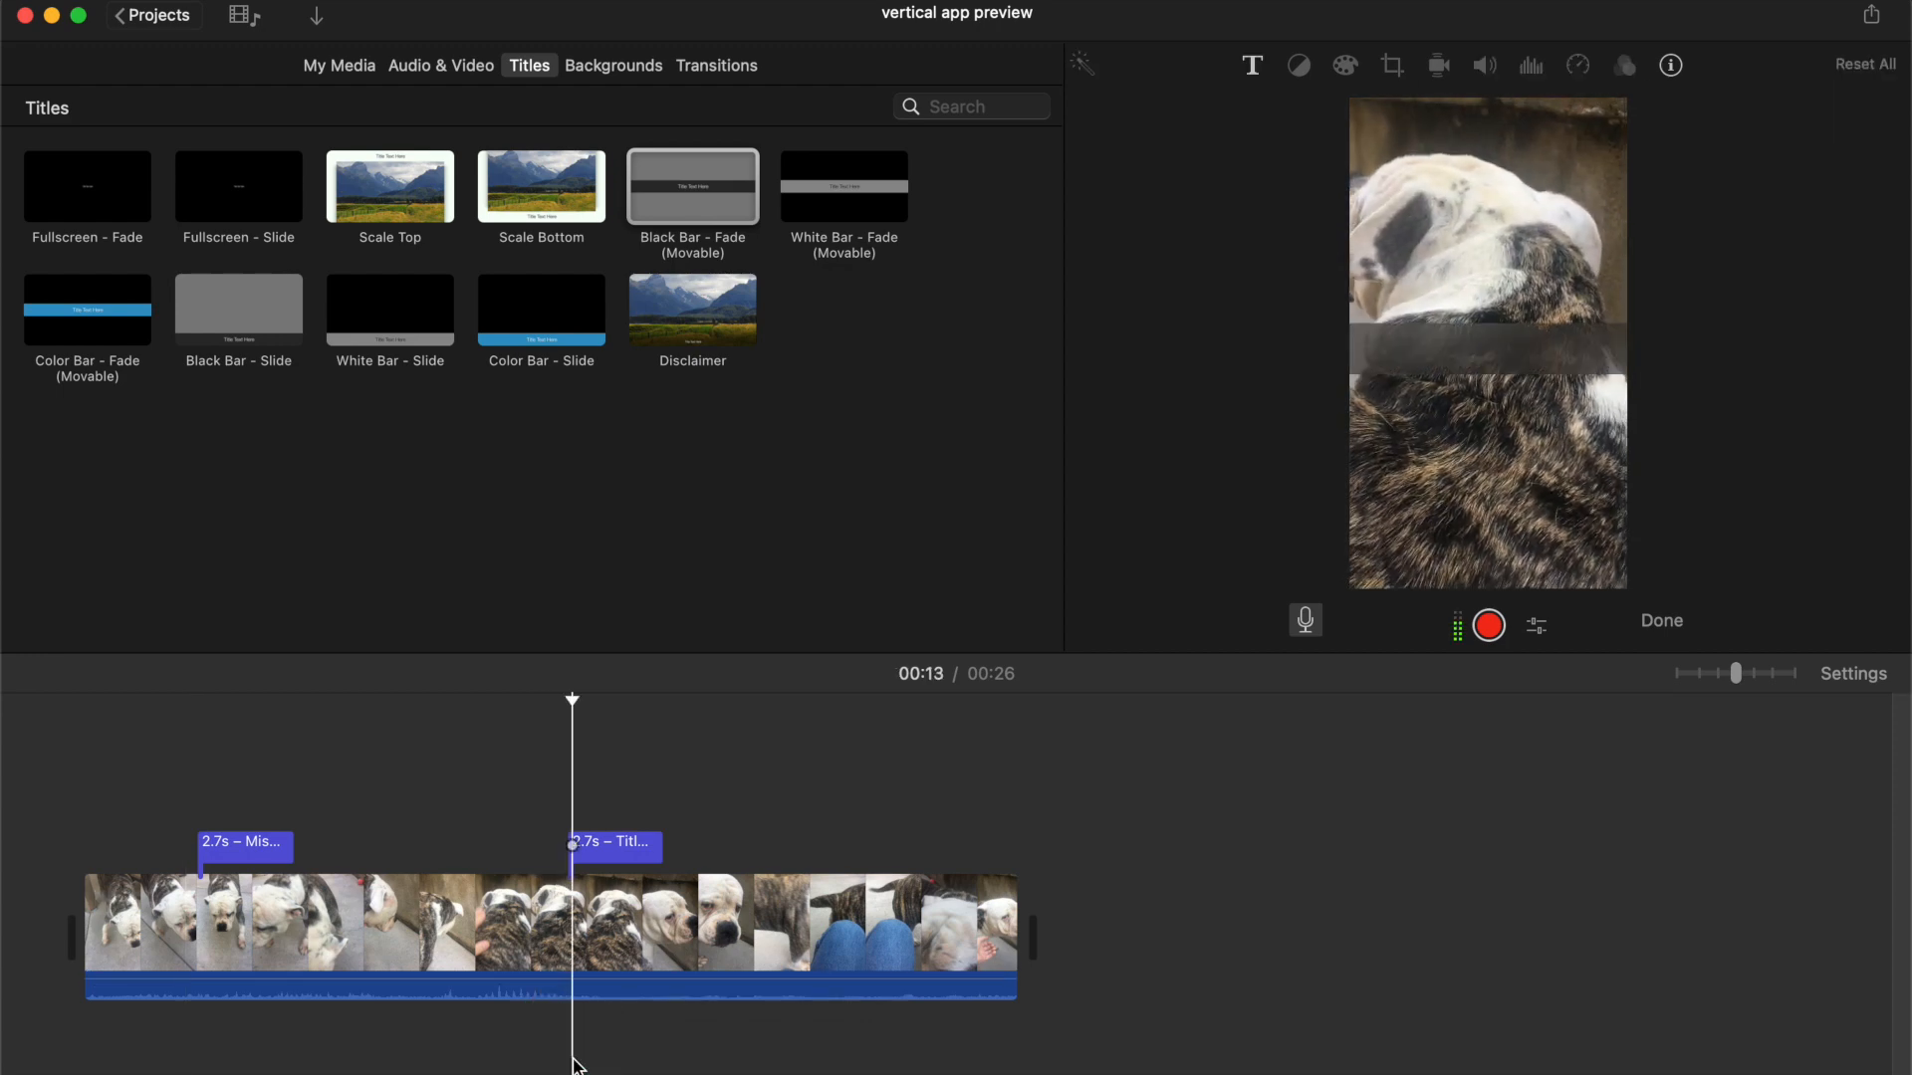
Share the project as an App Preview and save it as vertical app preview.mp4
left_click(159, 5)
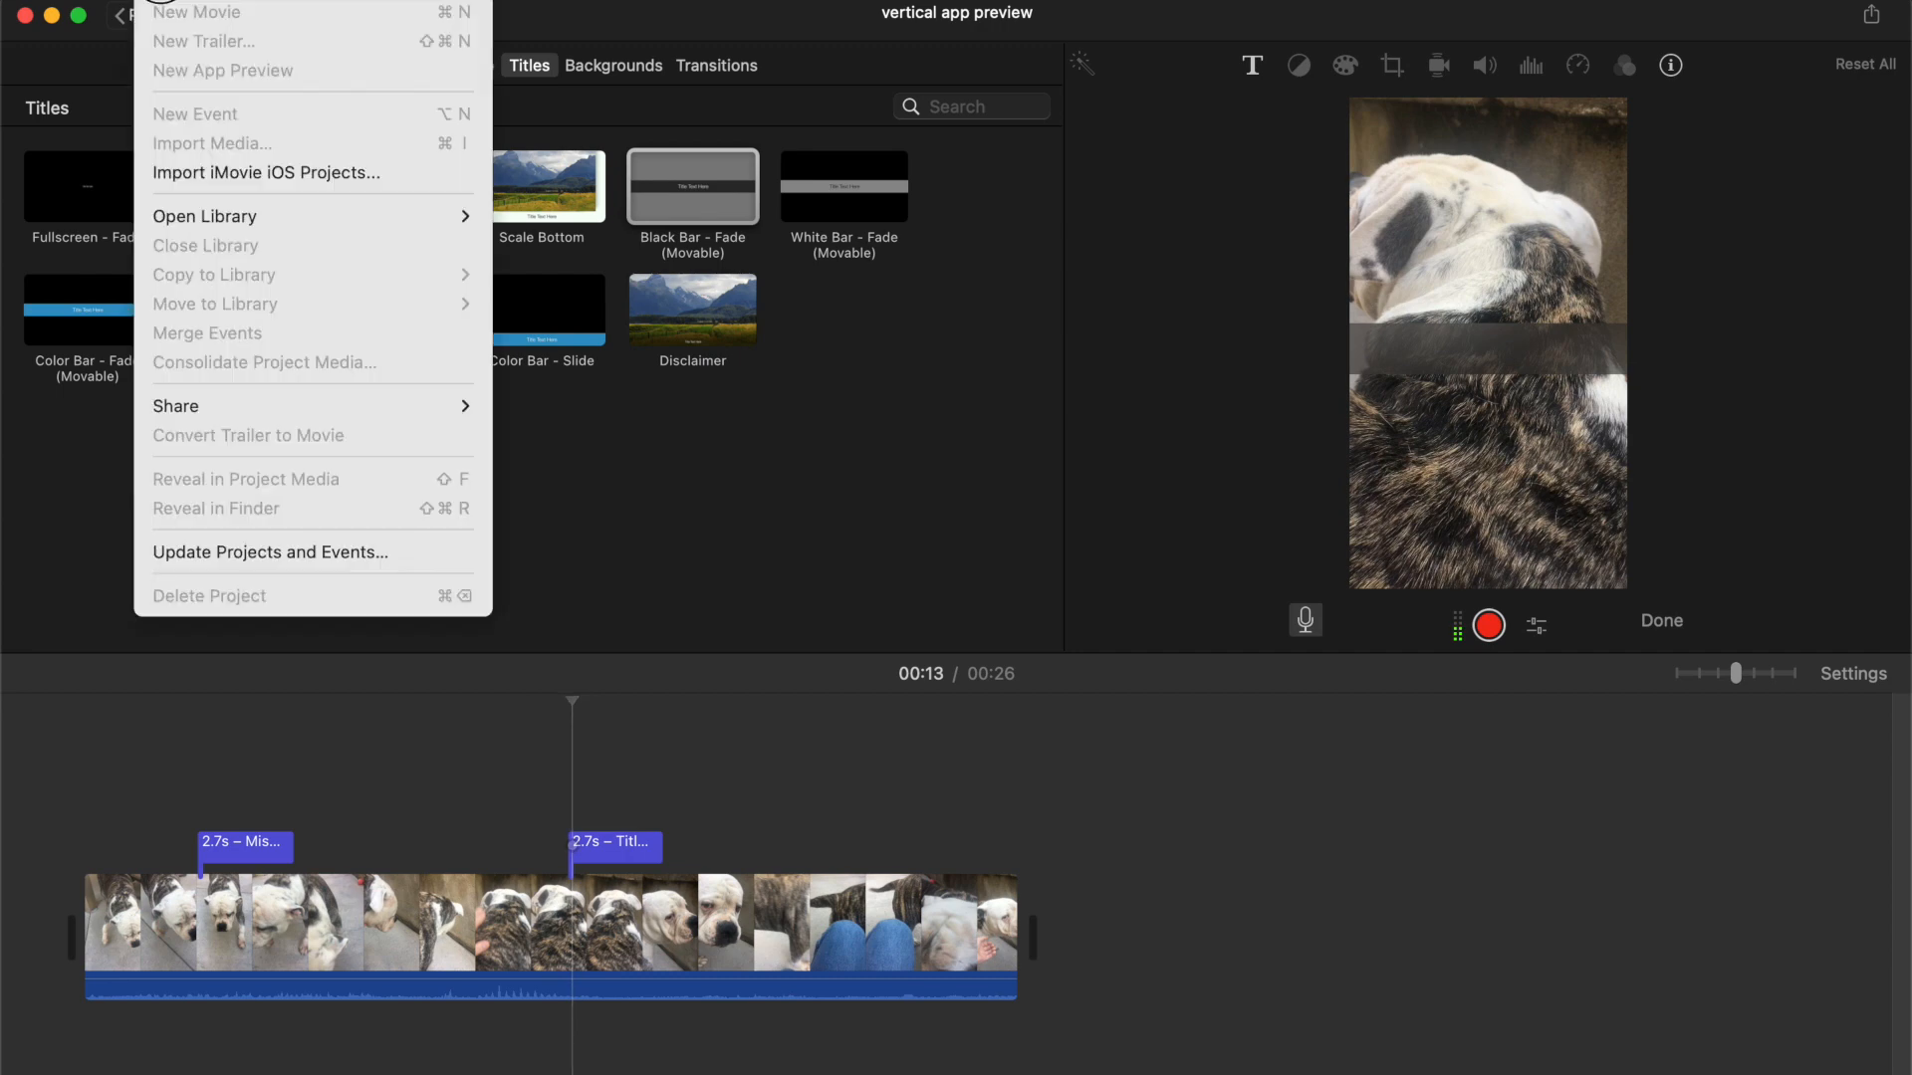
mouse_move(259, 404)
left_click(646, 520)
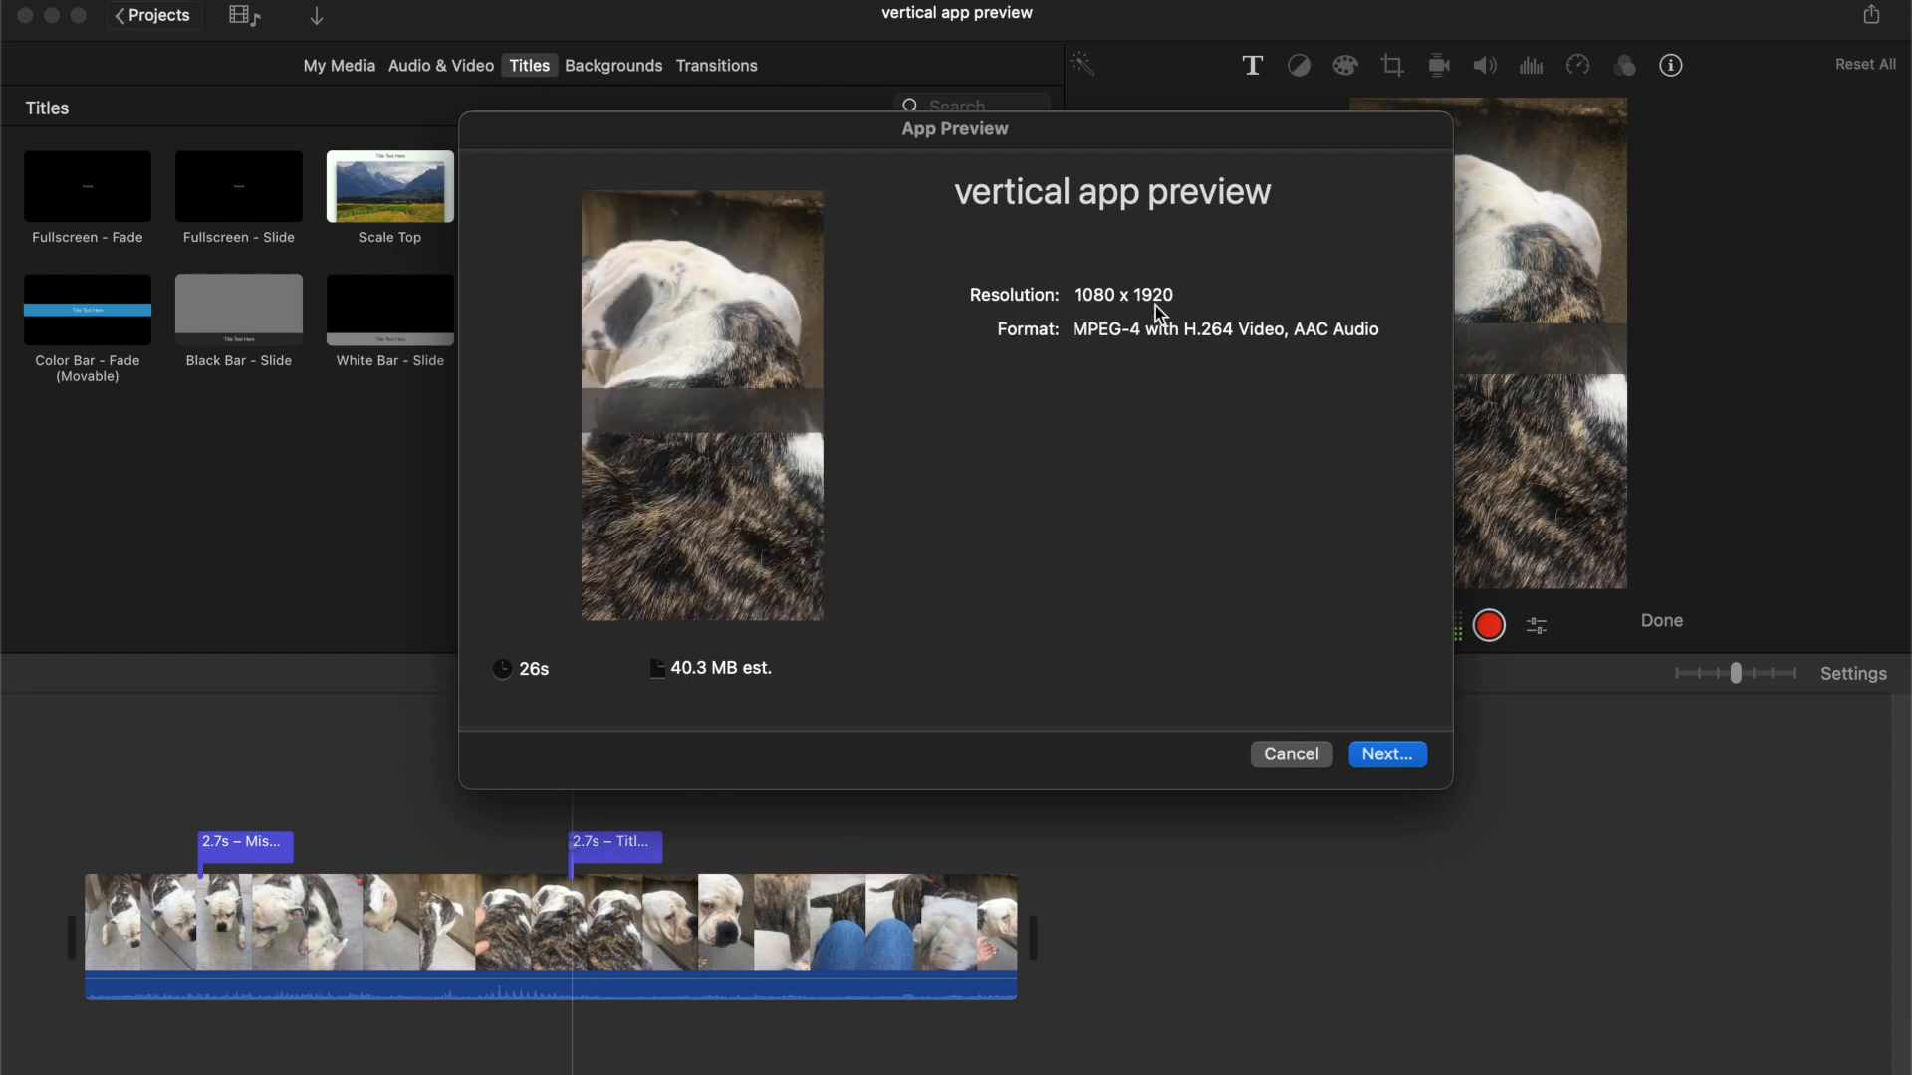
left_click(1395, 764)
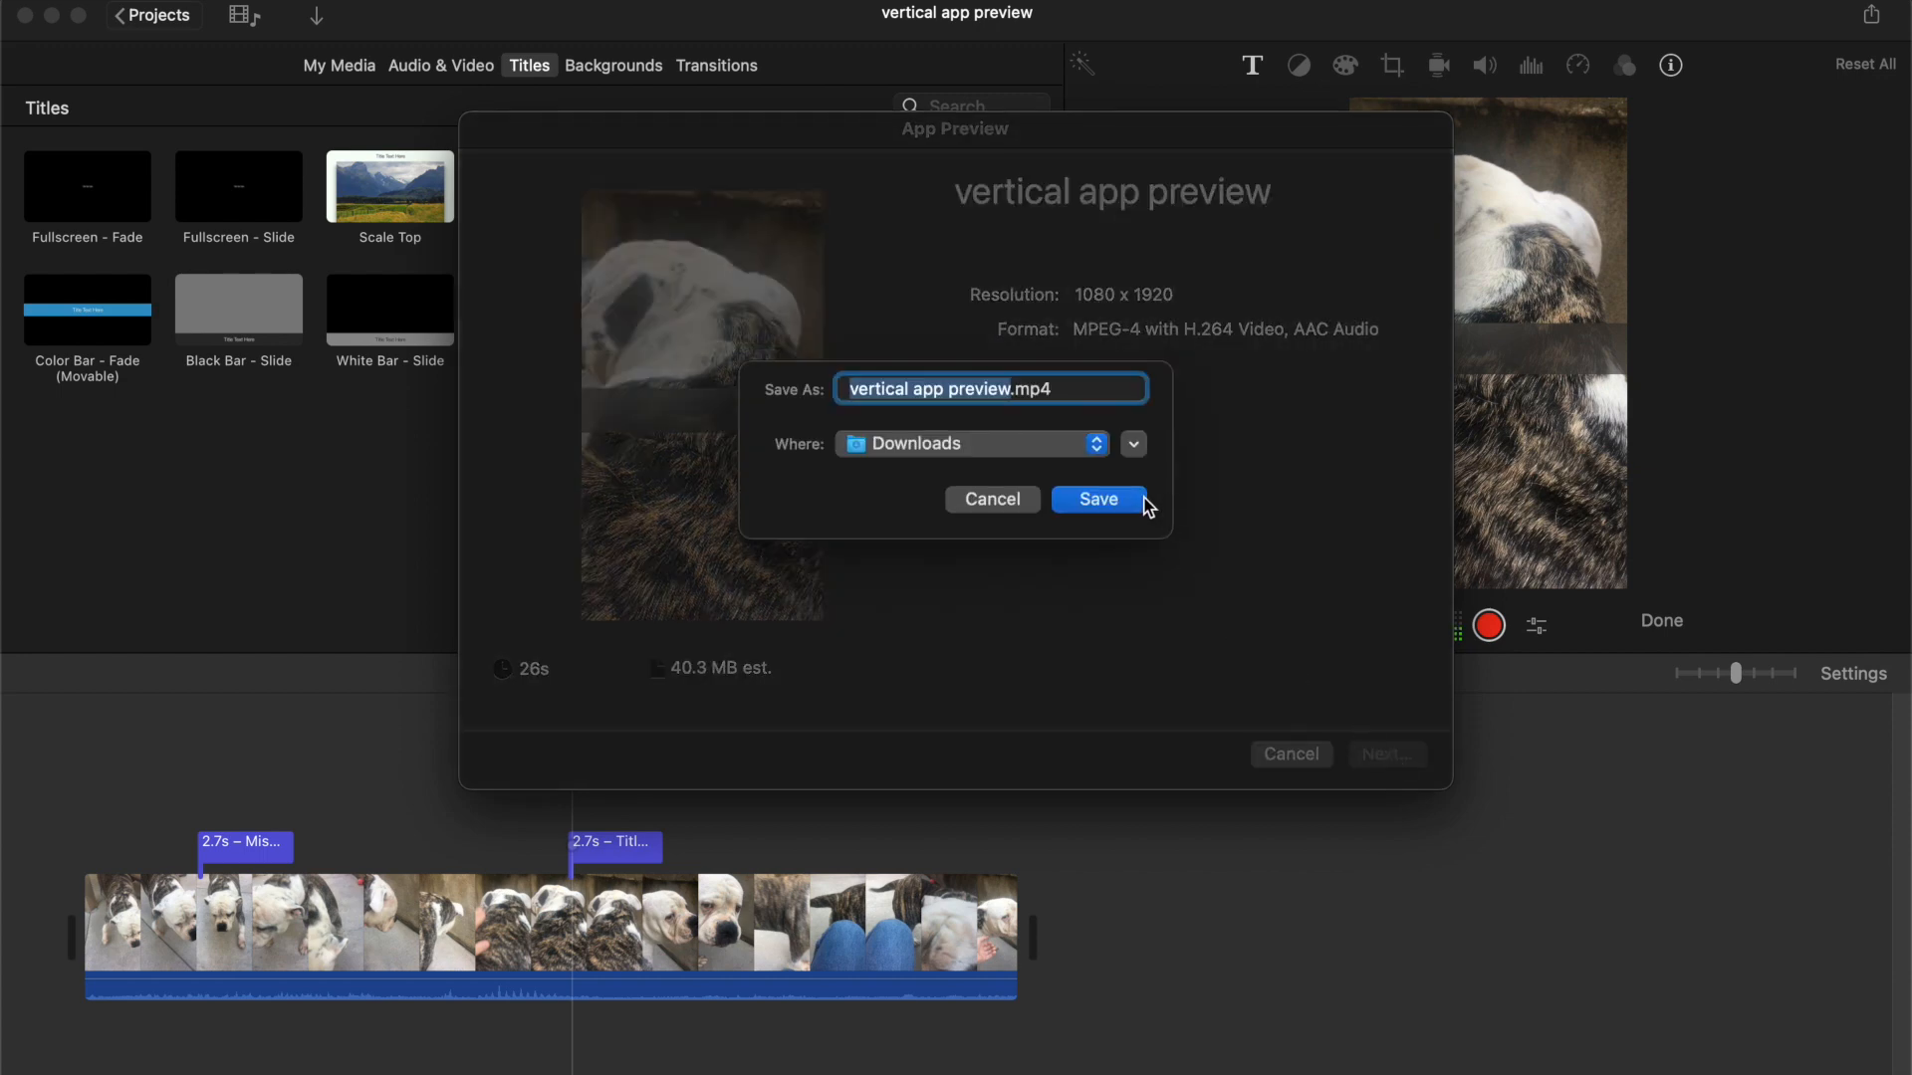
left_click(1131, 500)
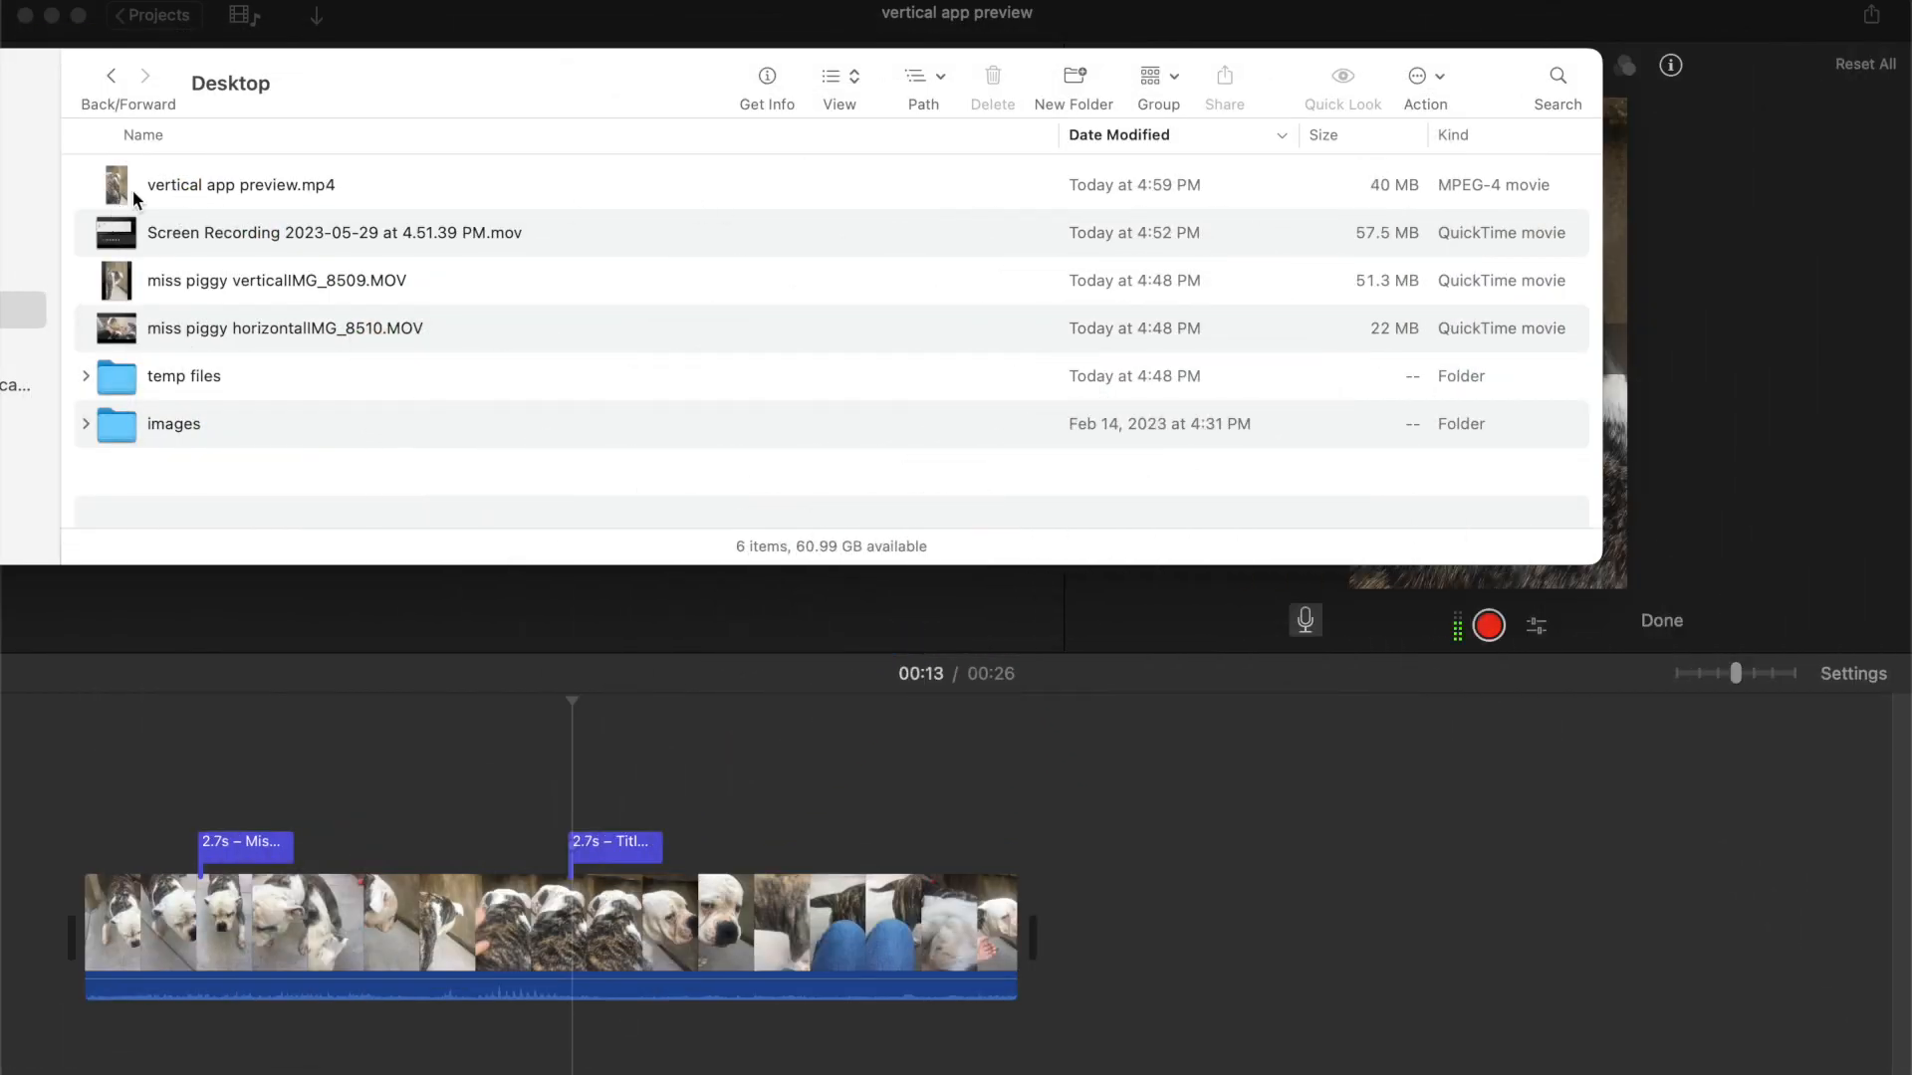
Open the exported vertical app preview.mp4 from Finder and scrub through its playback
double_click(195, 183)
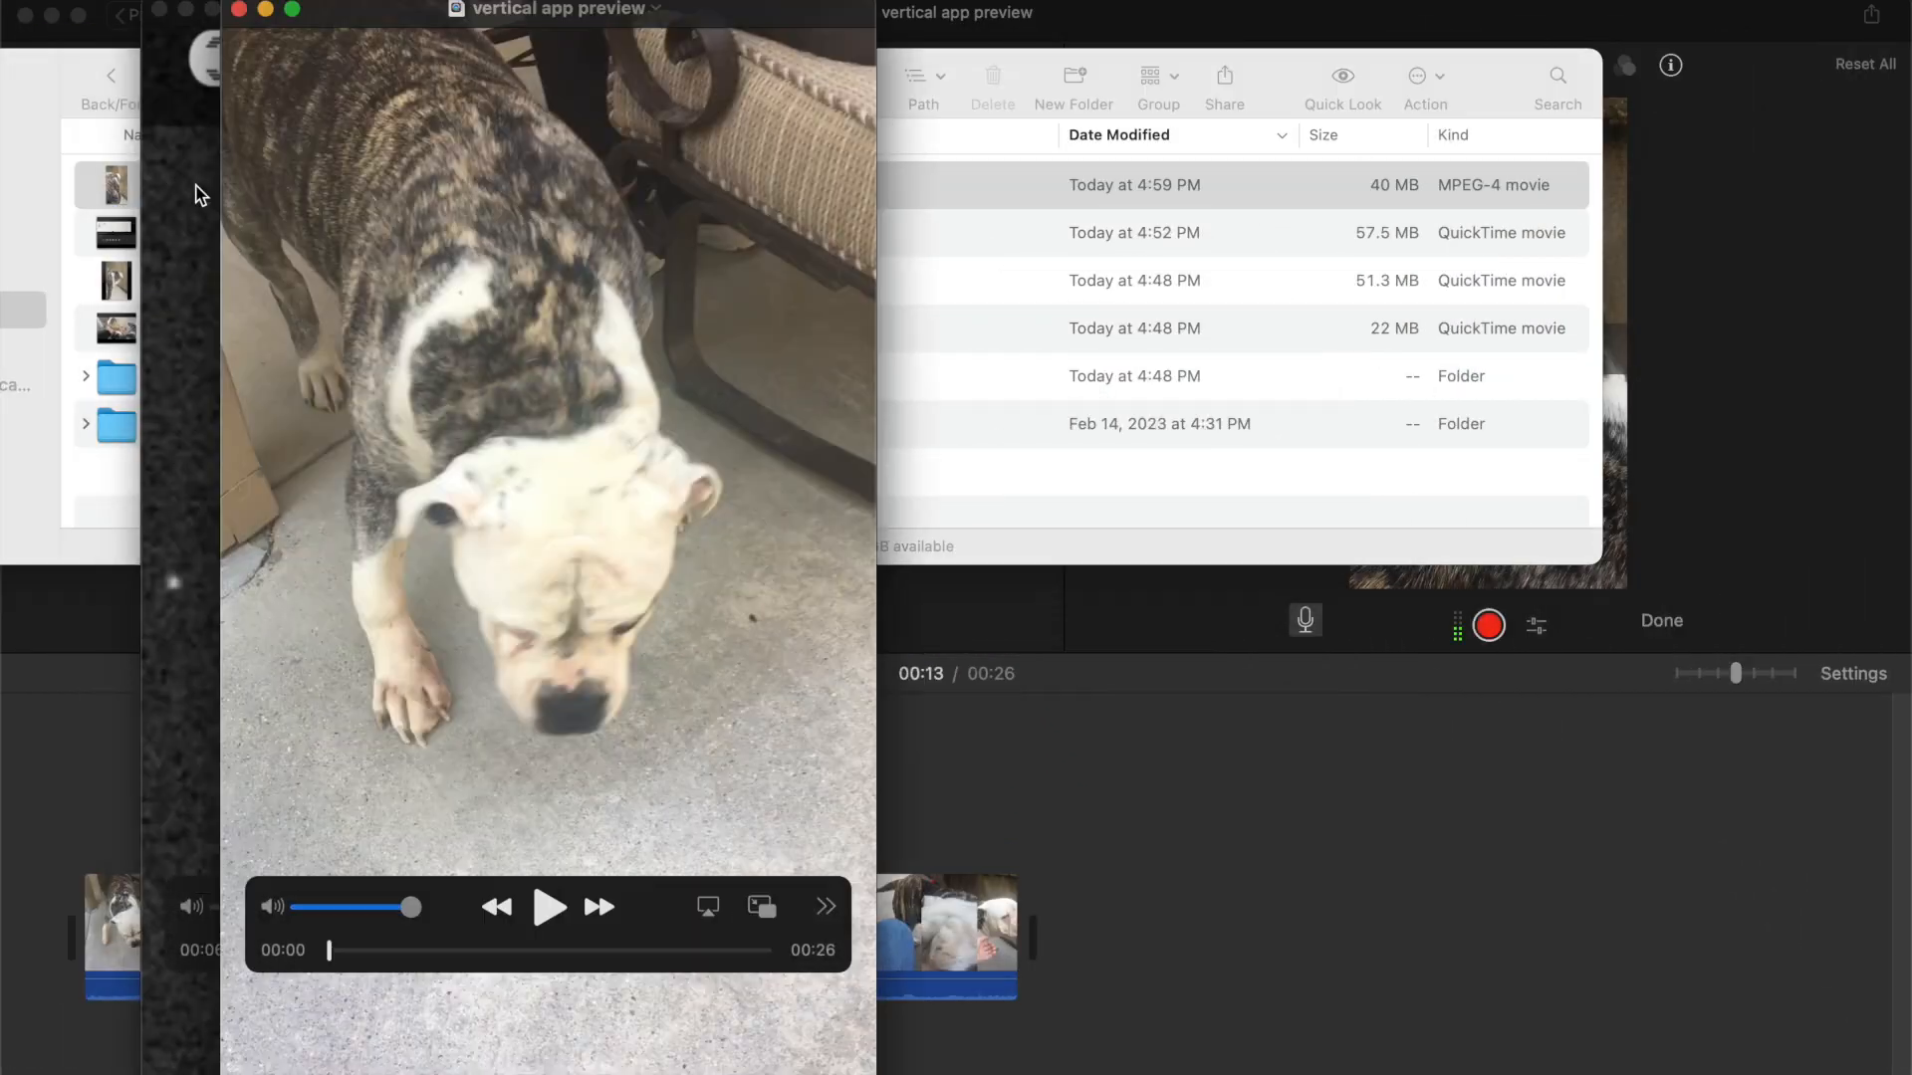
left_click_drag(329, 963, 590, 971)
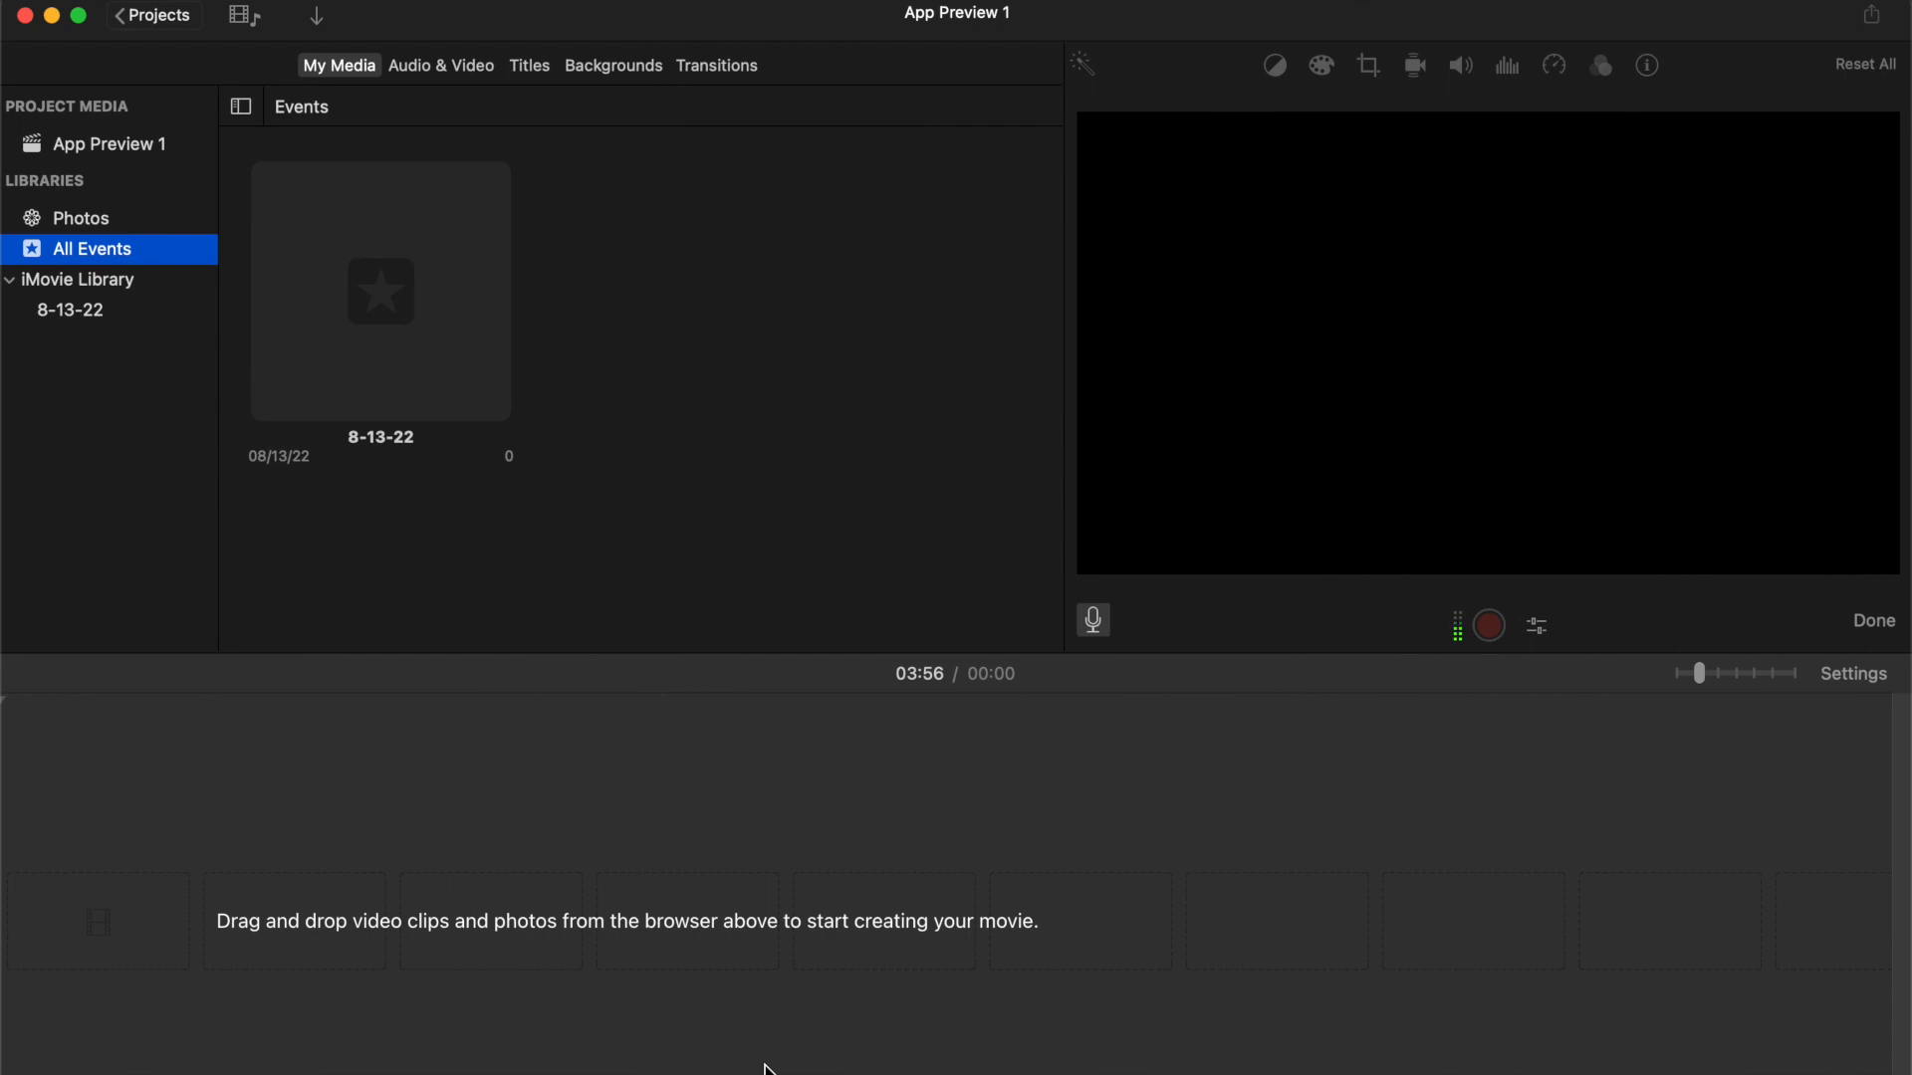
Switch to Finder and drag the miss piggy horizontalIMG_8510.MOV clip into the new App Preview 1 timeline
left_click(699, 926)
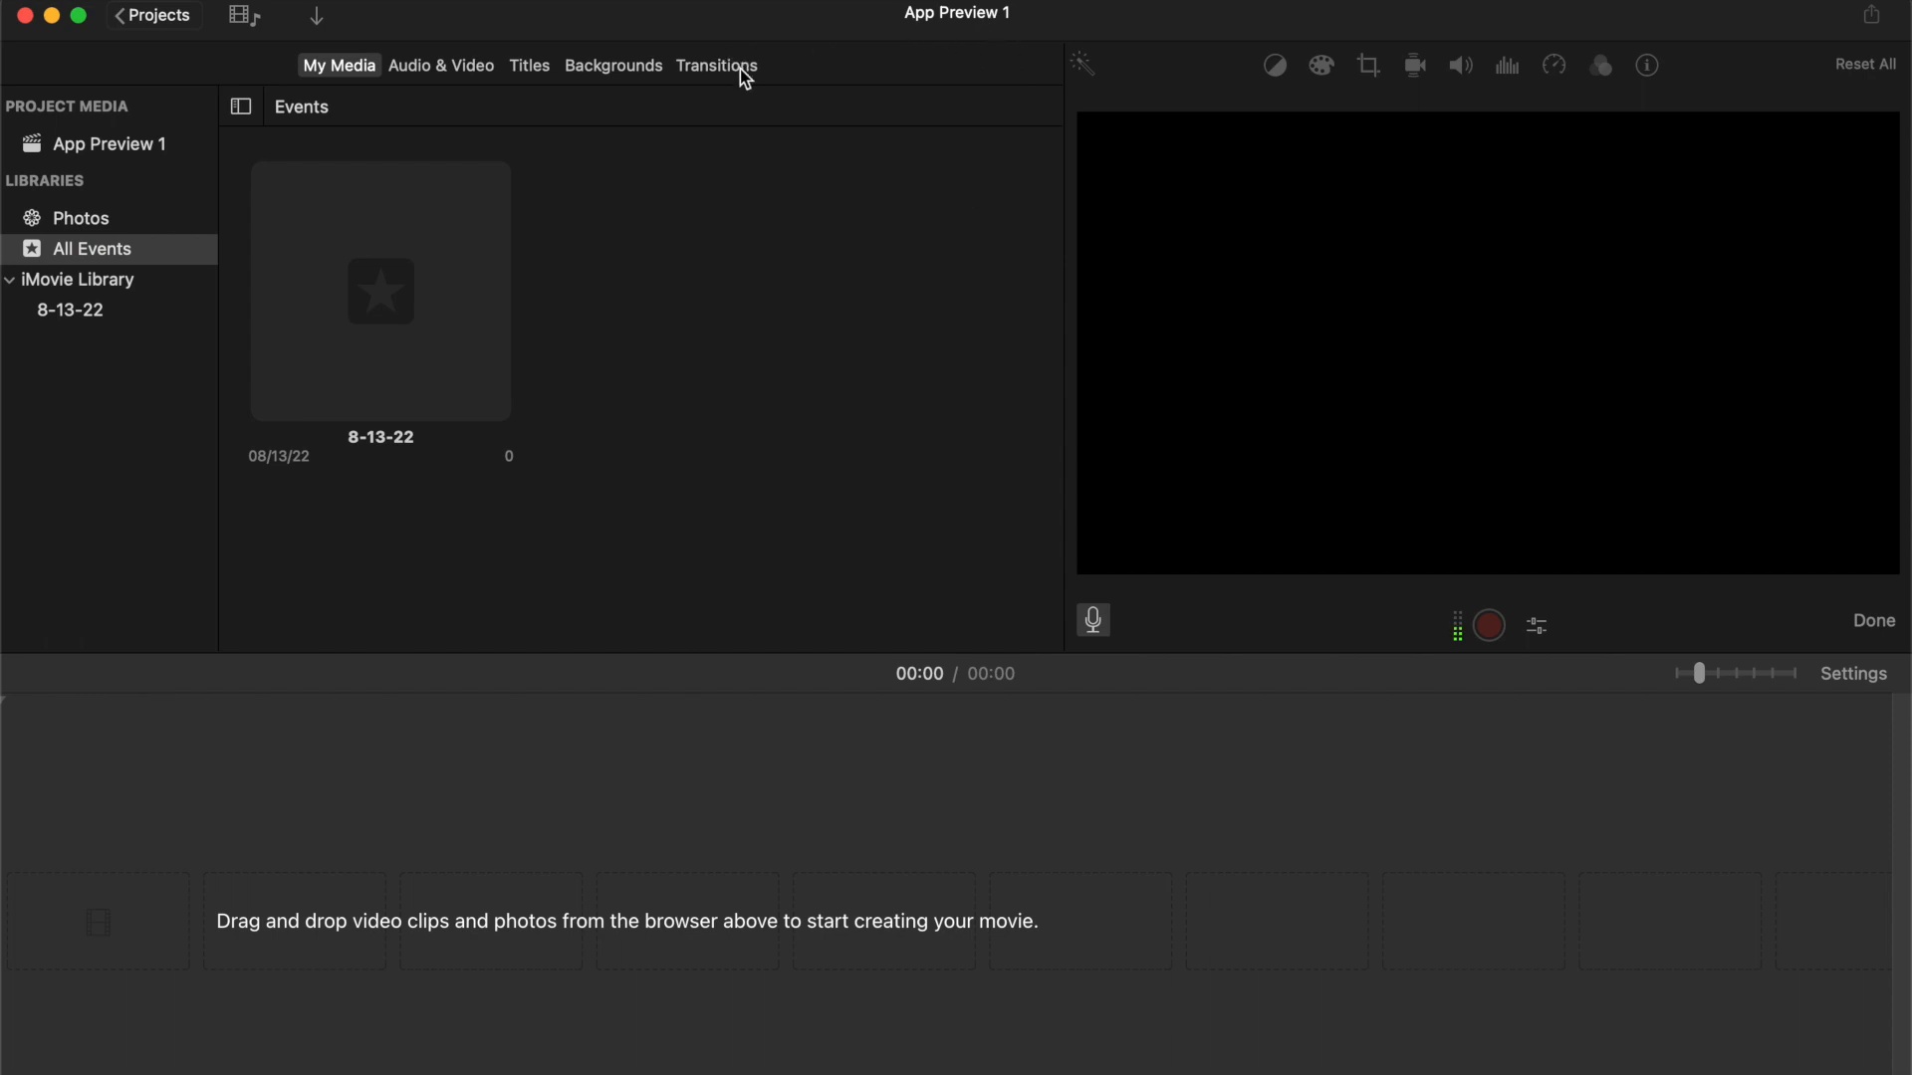
key("super+Tab")
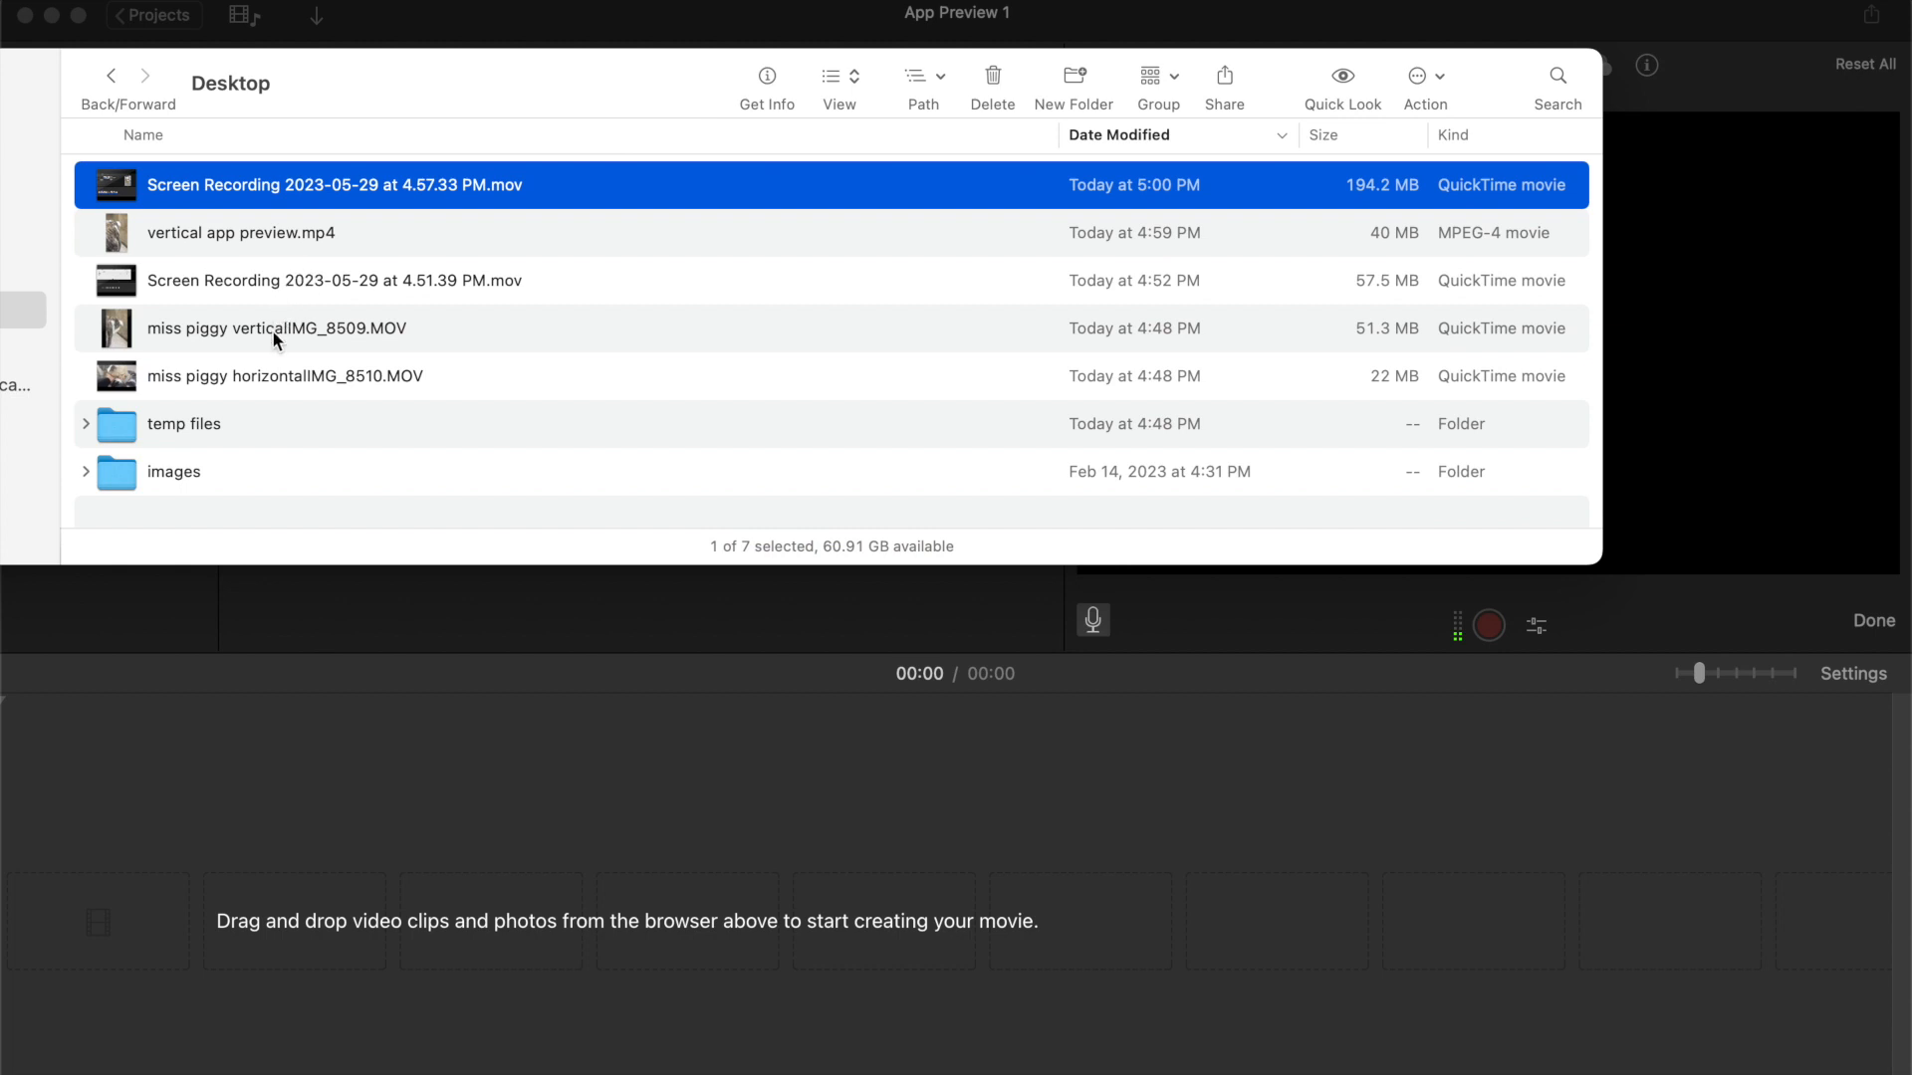
left_click_drag(280, 375, 203, 877)
left_click(213, 789)
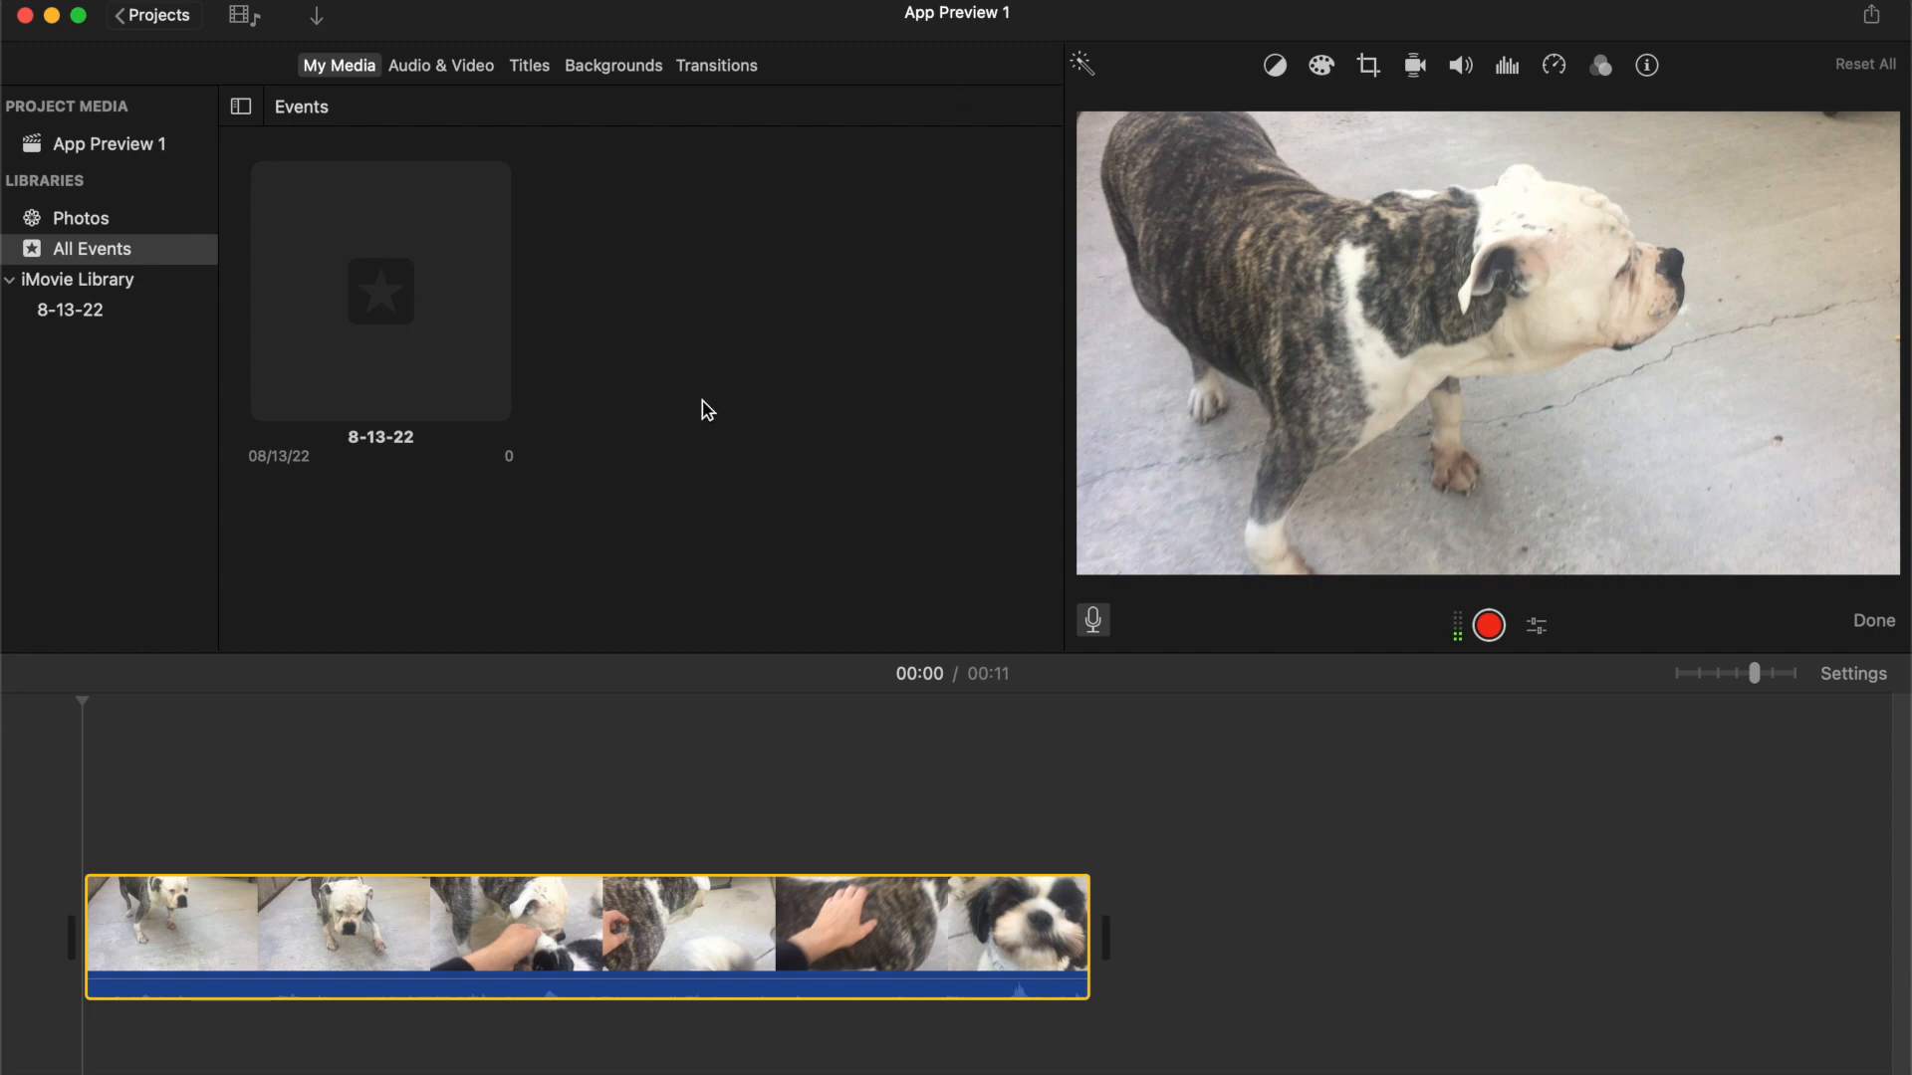
Return from the App Preview 1 project to the Projects browser
left_click(175, 10)
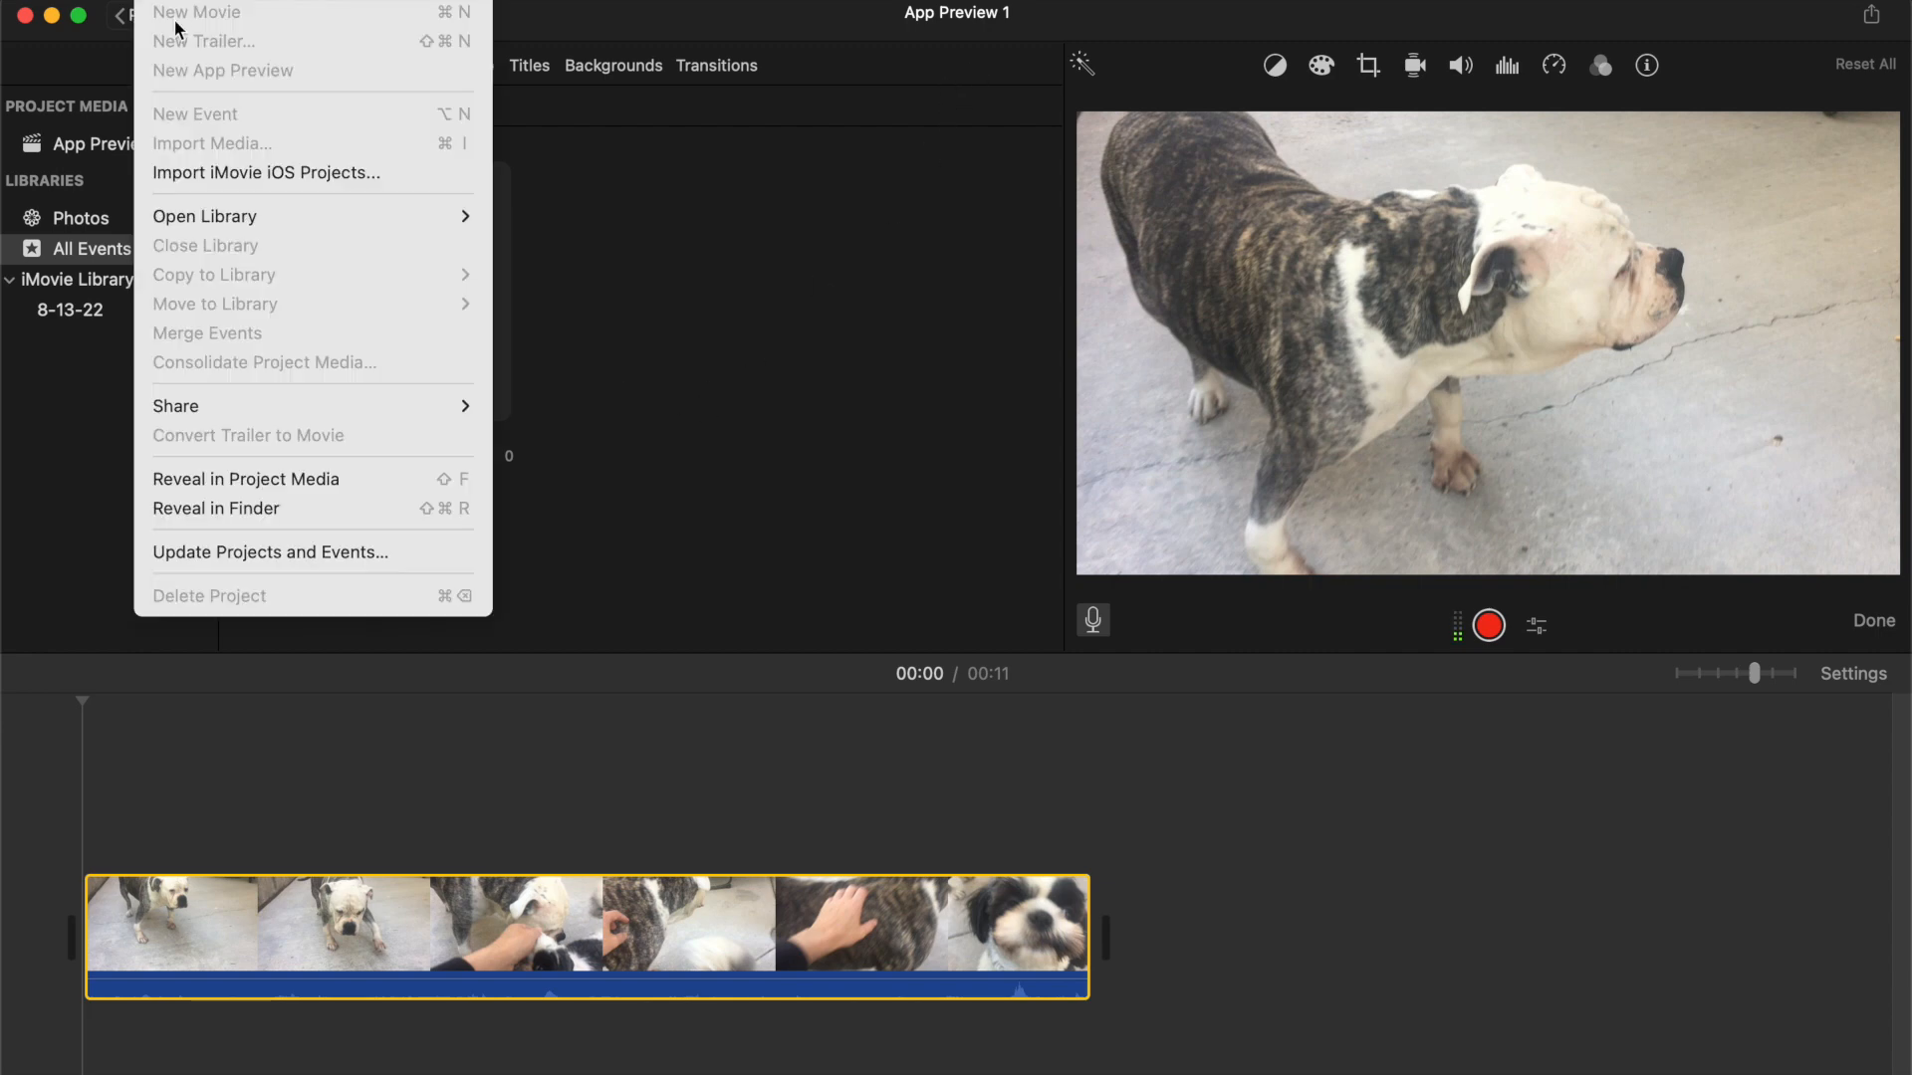
left_click(685, 154)
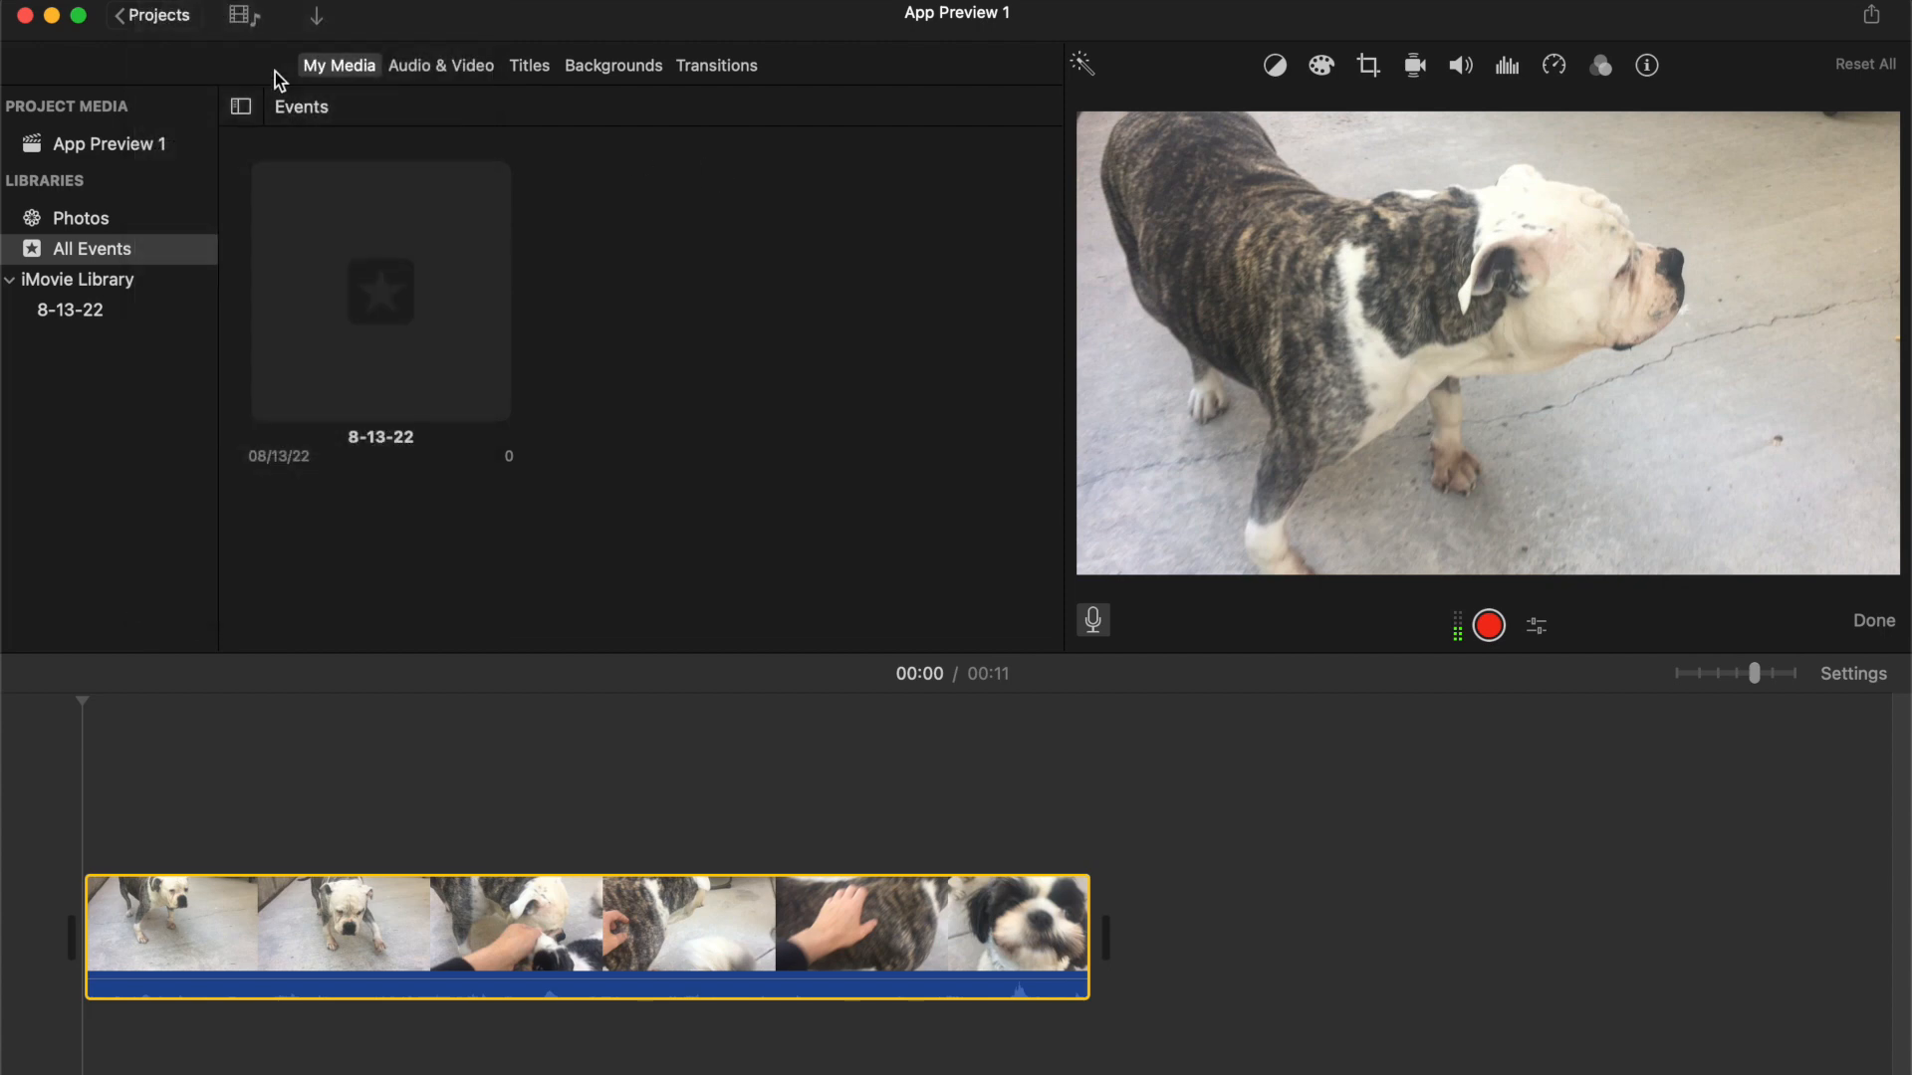
left_click(155, 16)
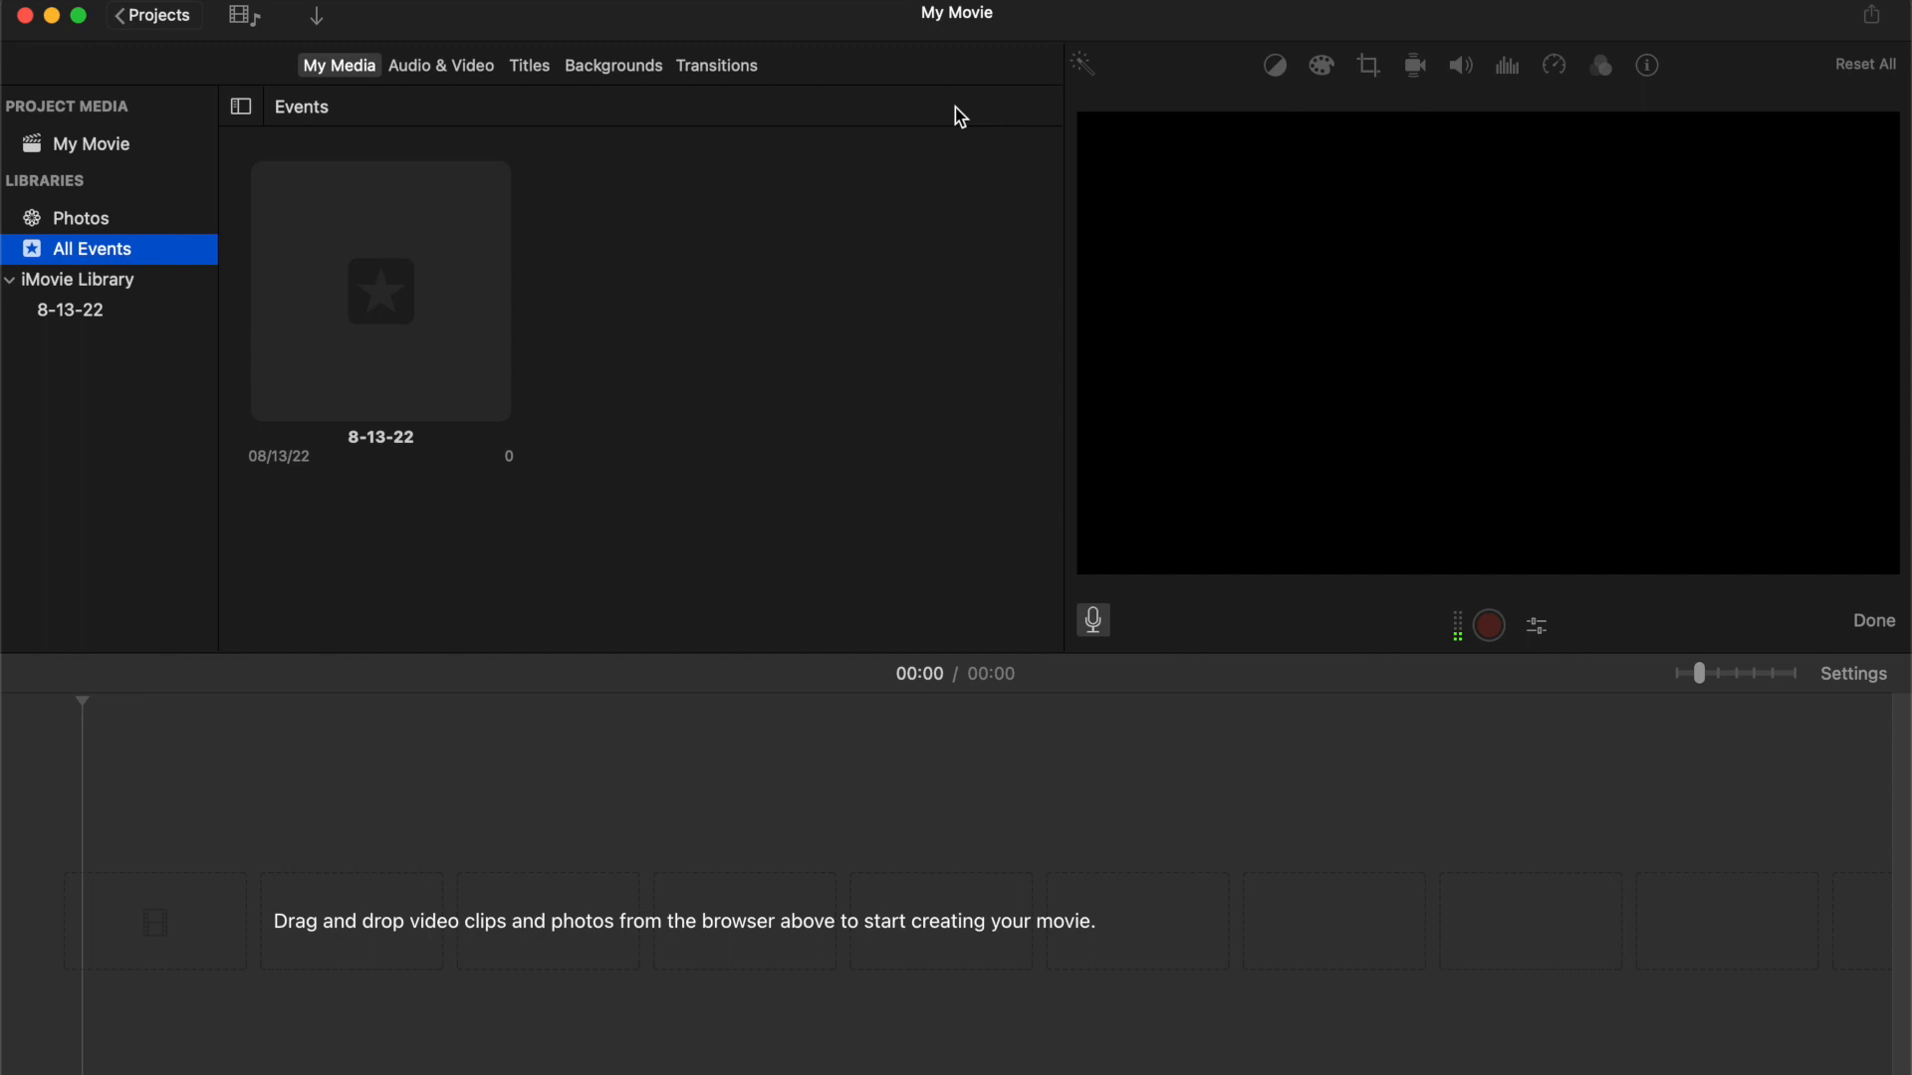
Switch to Finder and drag the miss piggy horizontalIMG_8510.MOV clip into the new My Movie timeline
key("super+Tab")
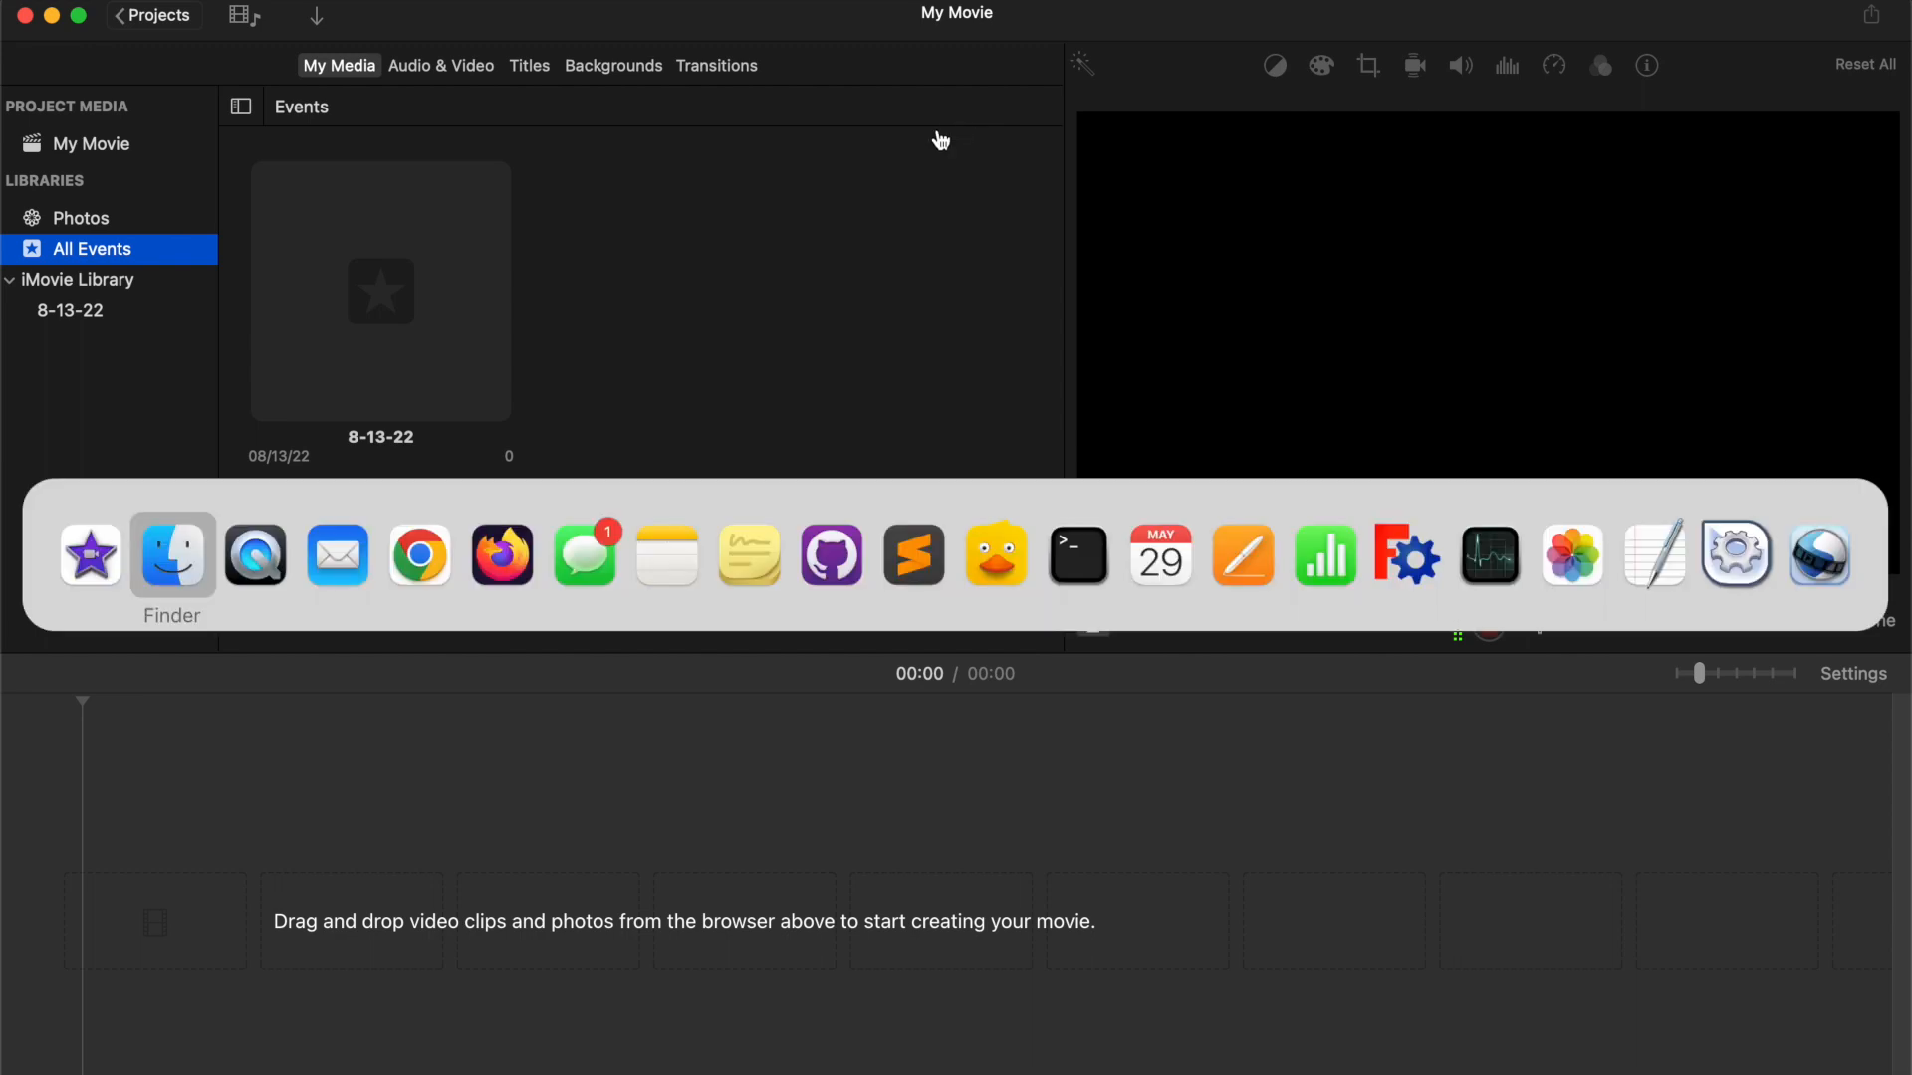
left_click(180, 538)
left_click_drag(320, 376, 242, 904)
left_click(230, 810)
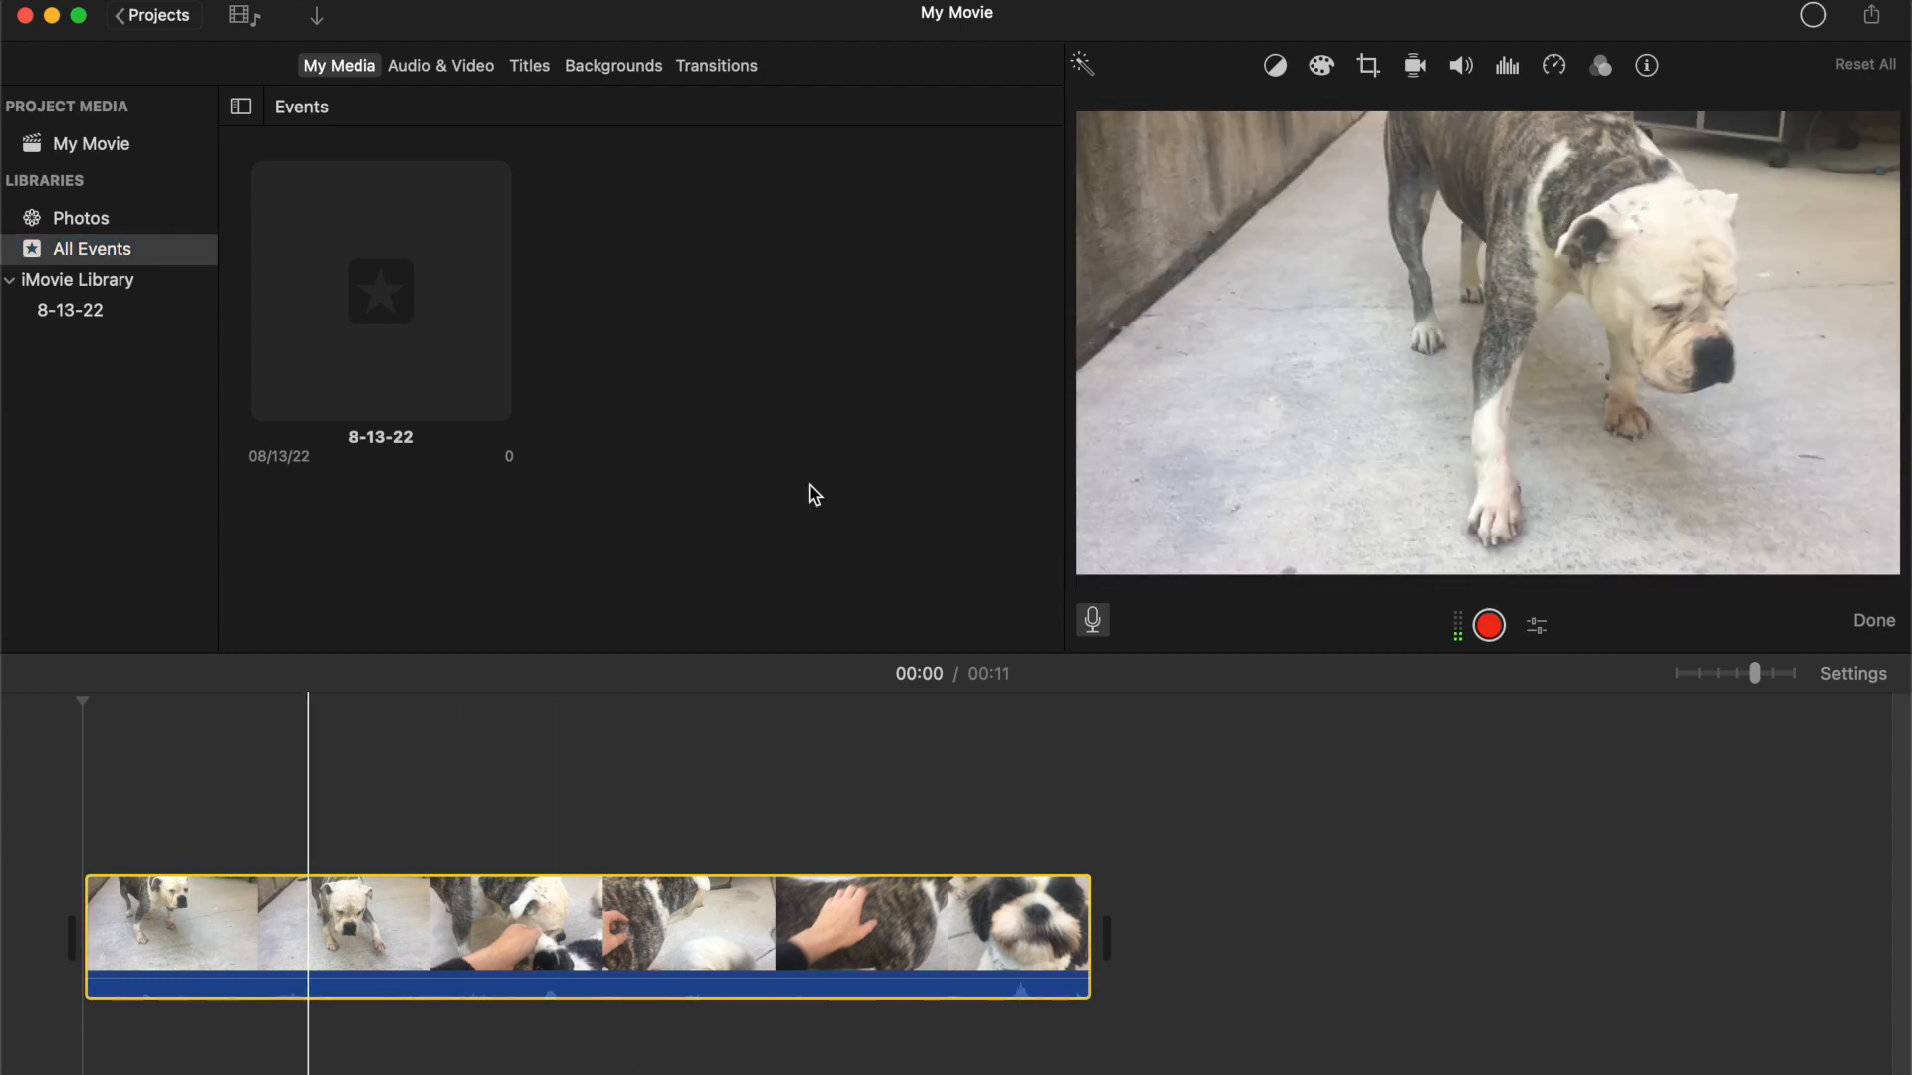
Rotate the horizontal clip counterclockwise using the crop settings
left_click(1369, 72)
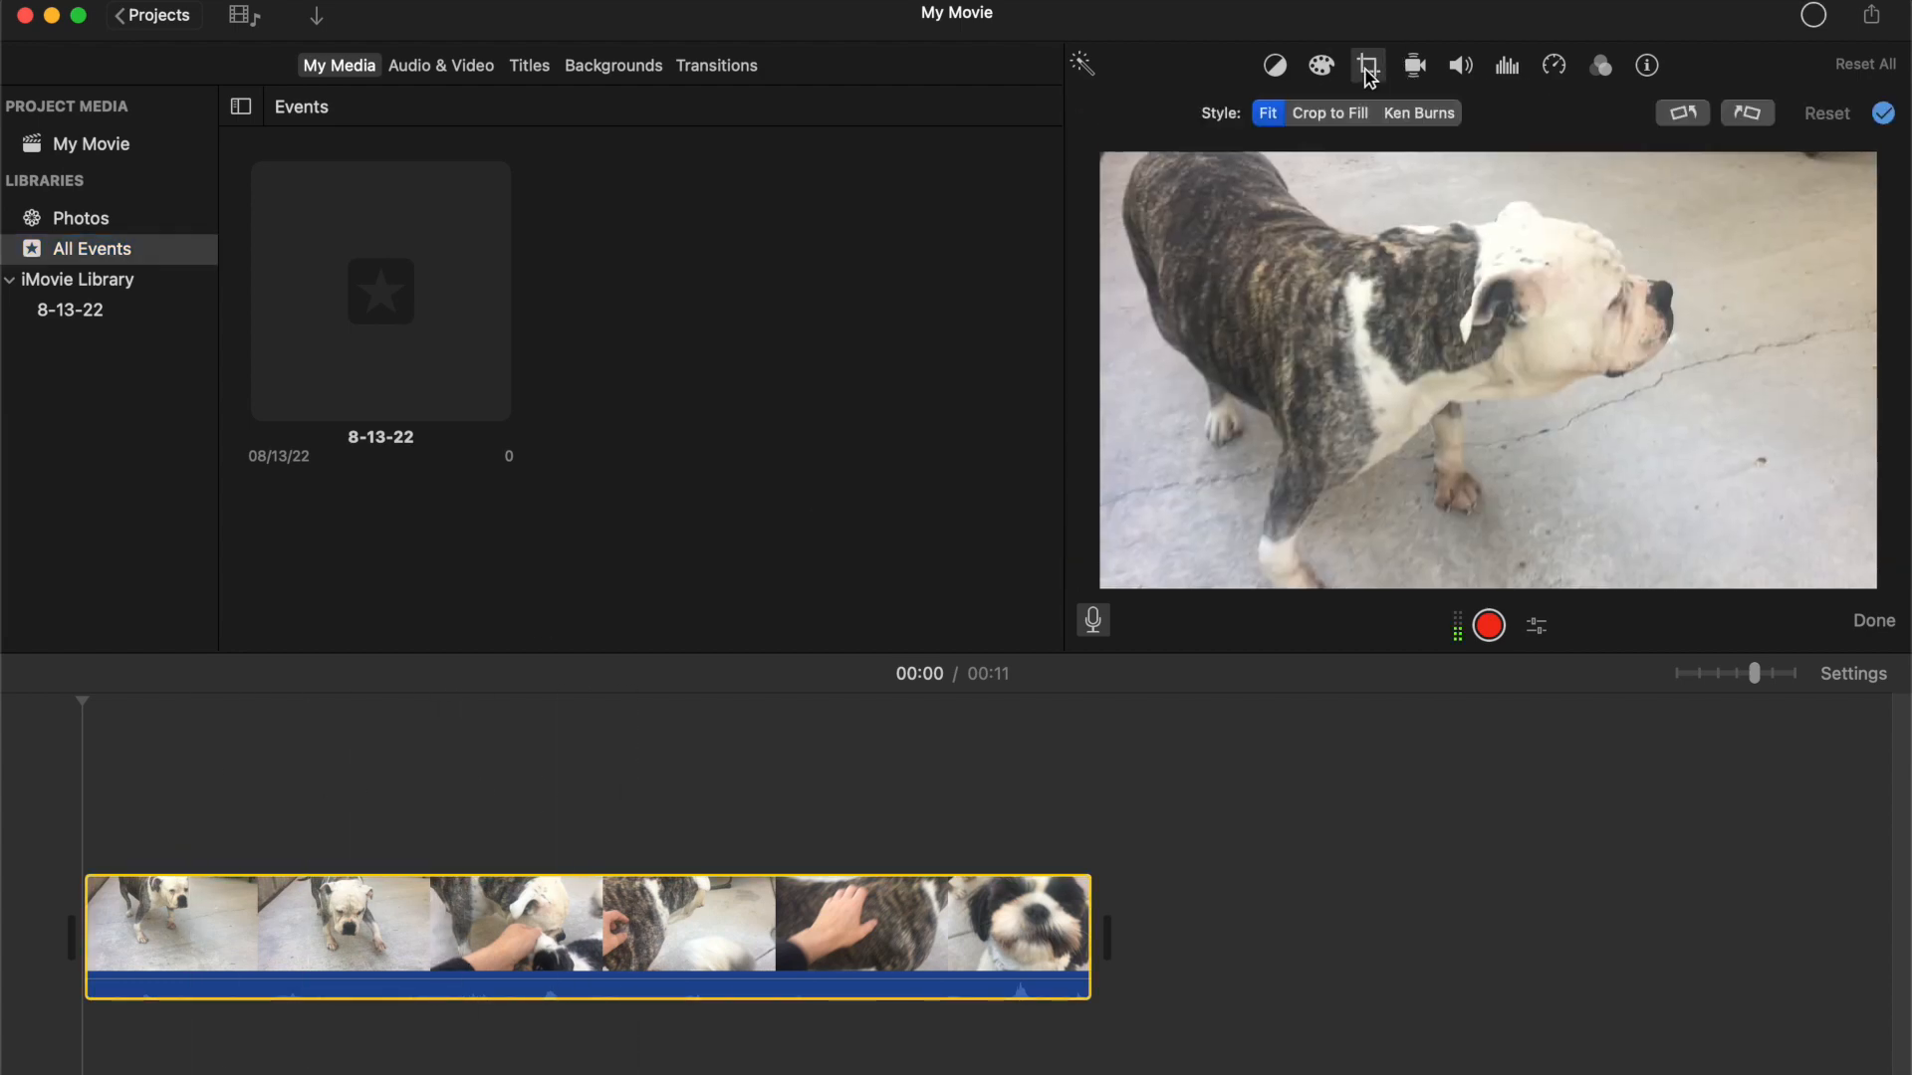
left_click(1685, 114)
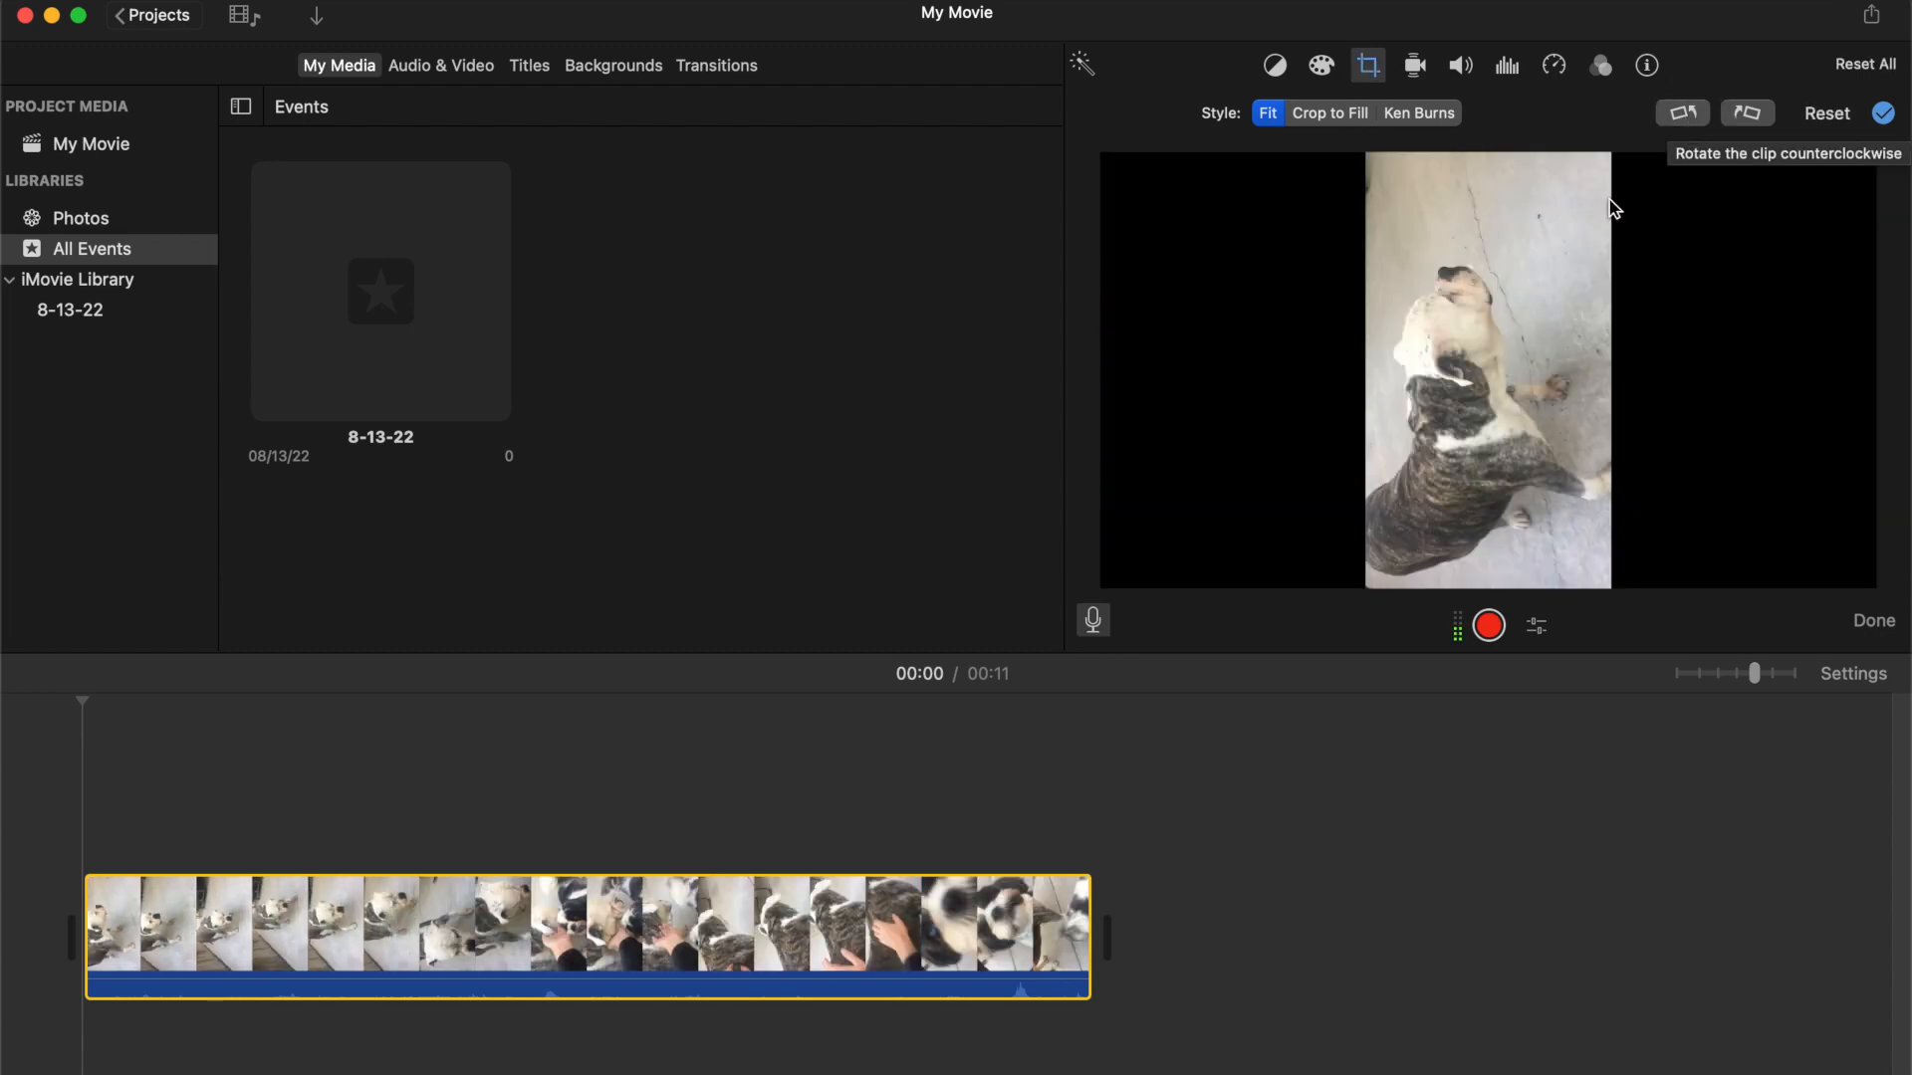
left_click(97, 795)
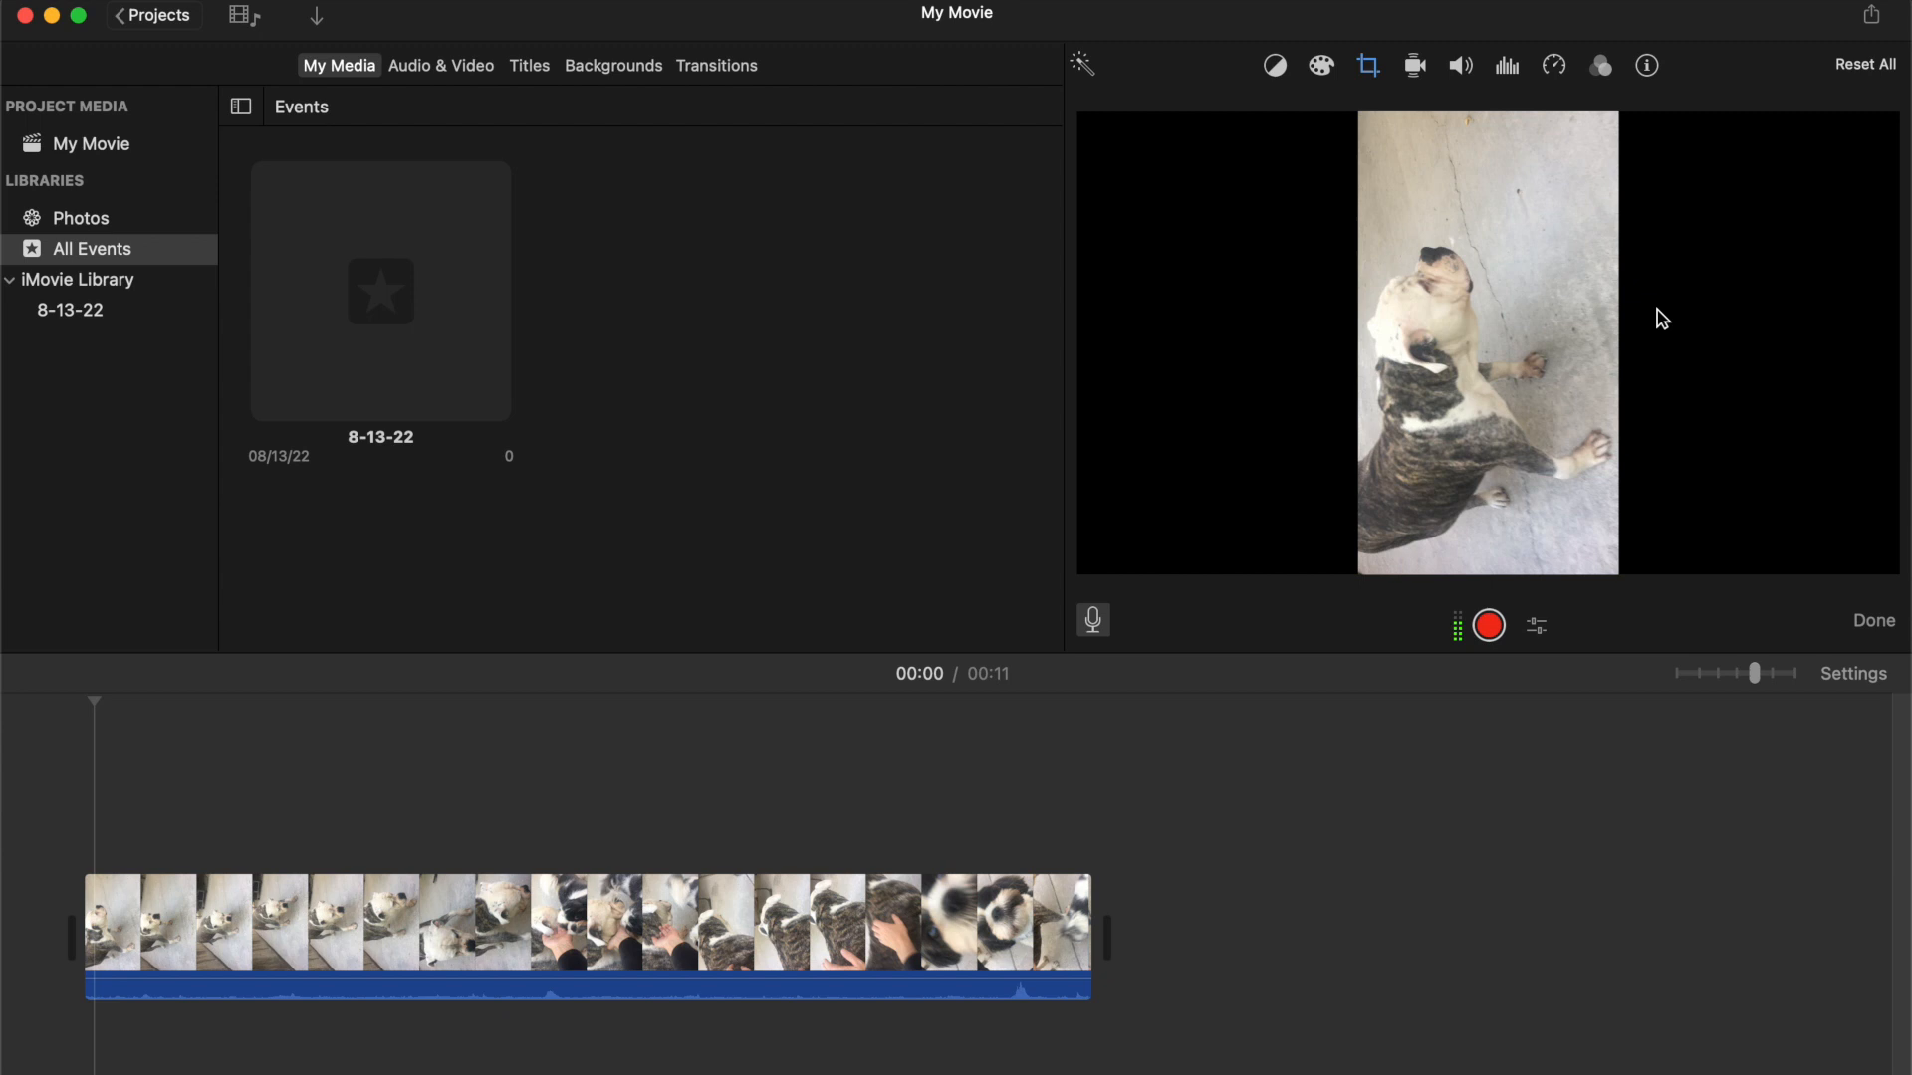
Set the clip's crop style to Crop to Fill and shift the crop frame slightly downward
left_click(1370, 68)
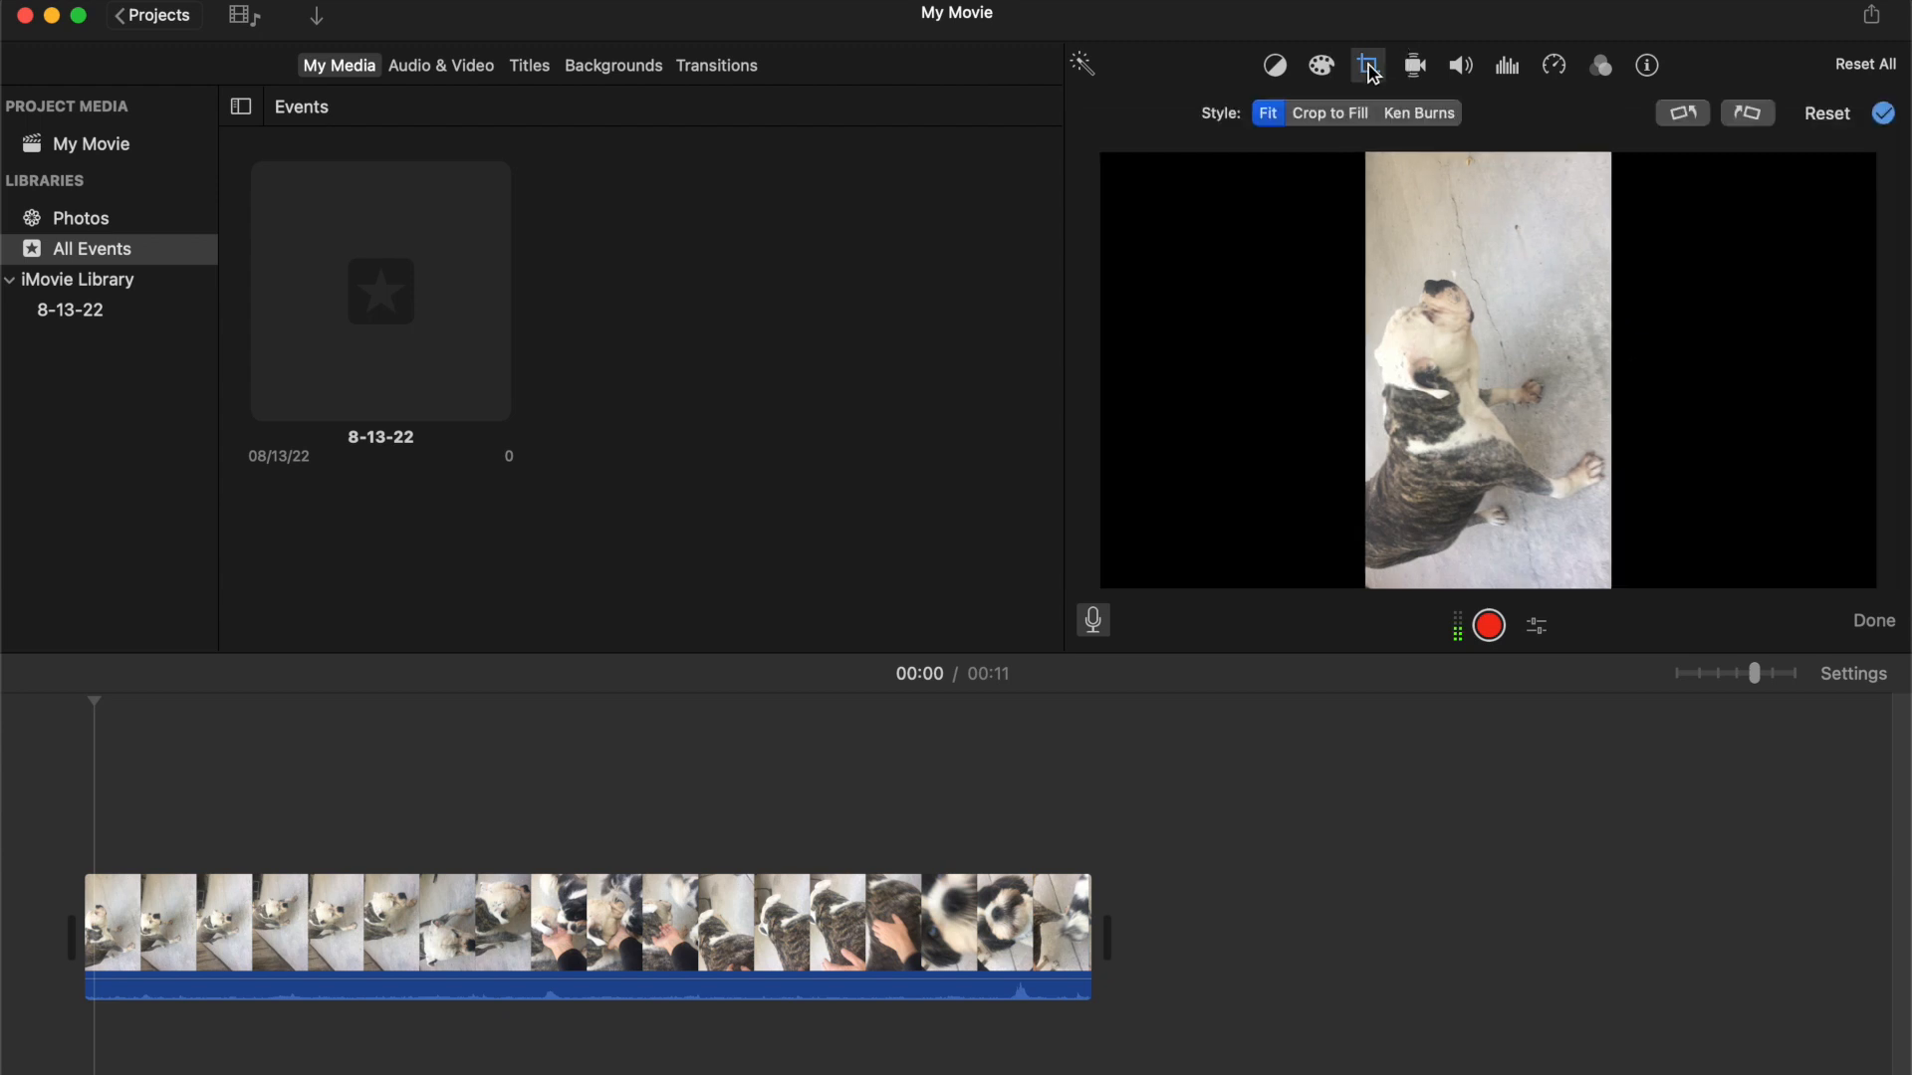
left_click(1330, 116)
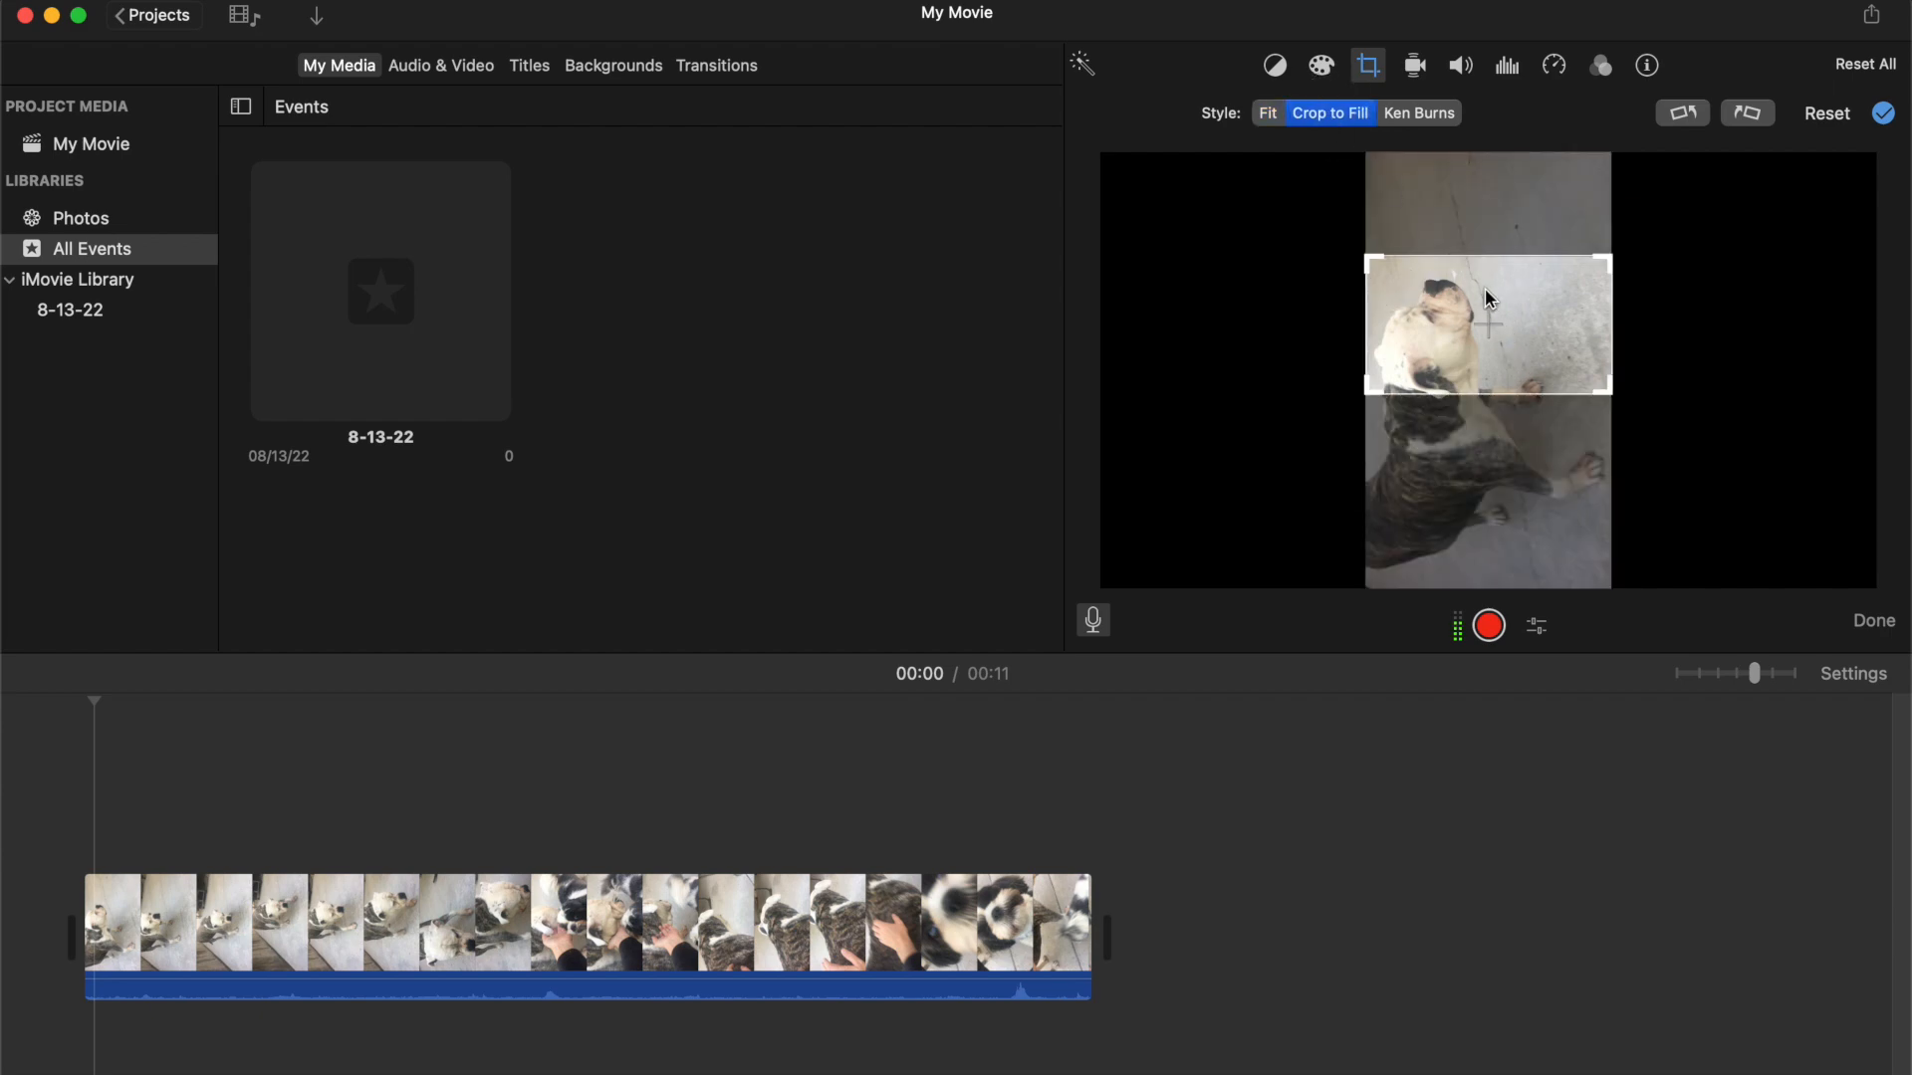
left_click_drag(1510, 302, 1509, 319)
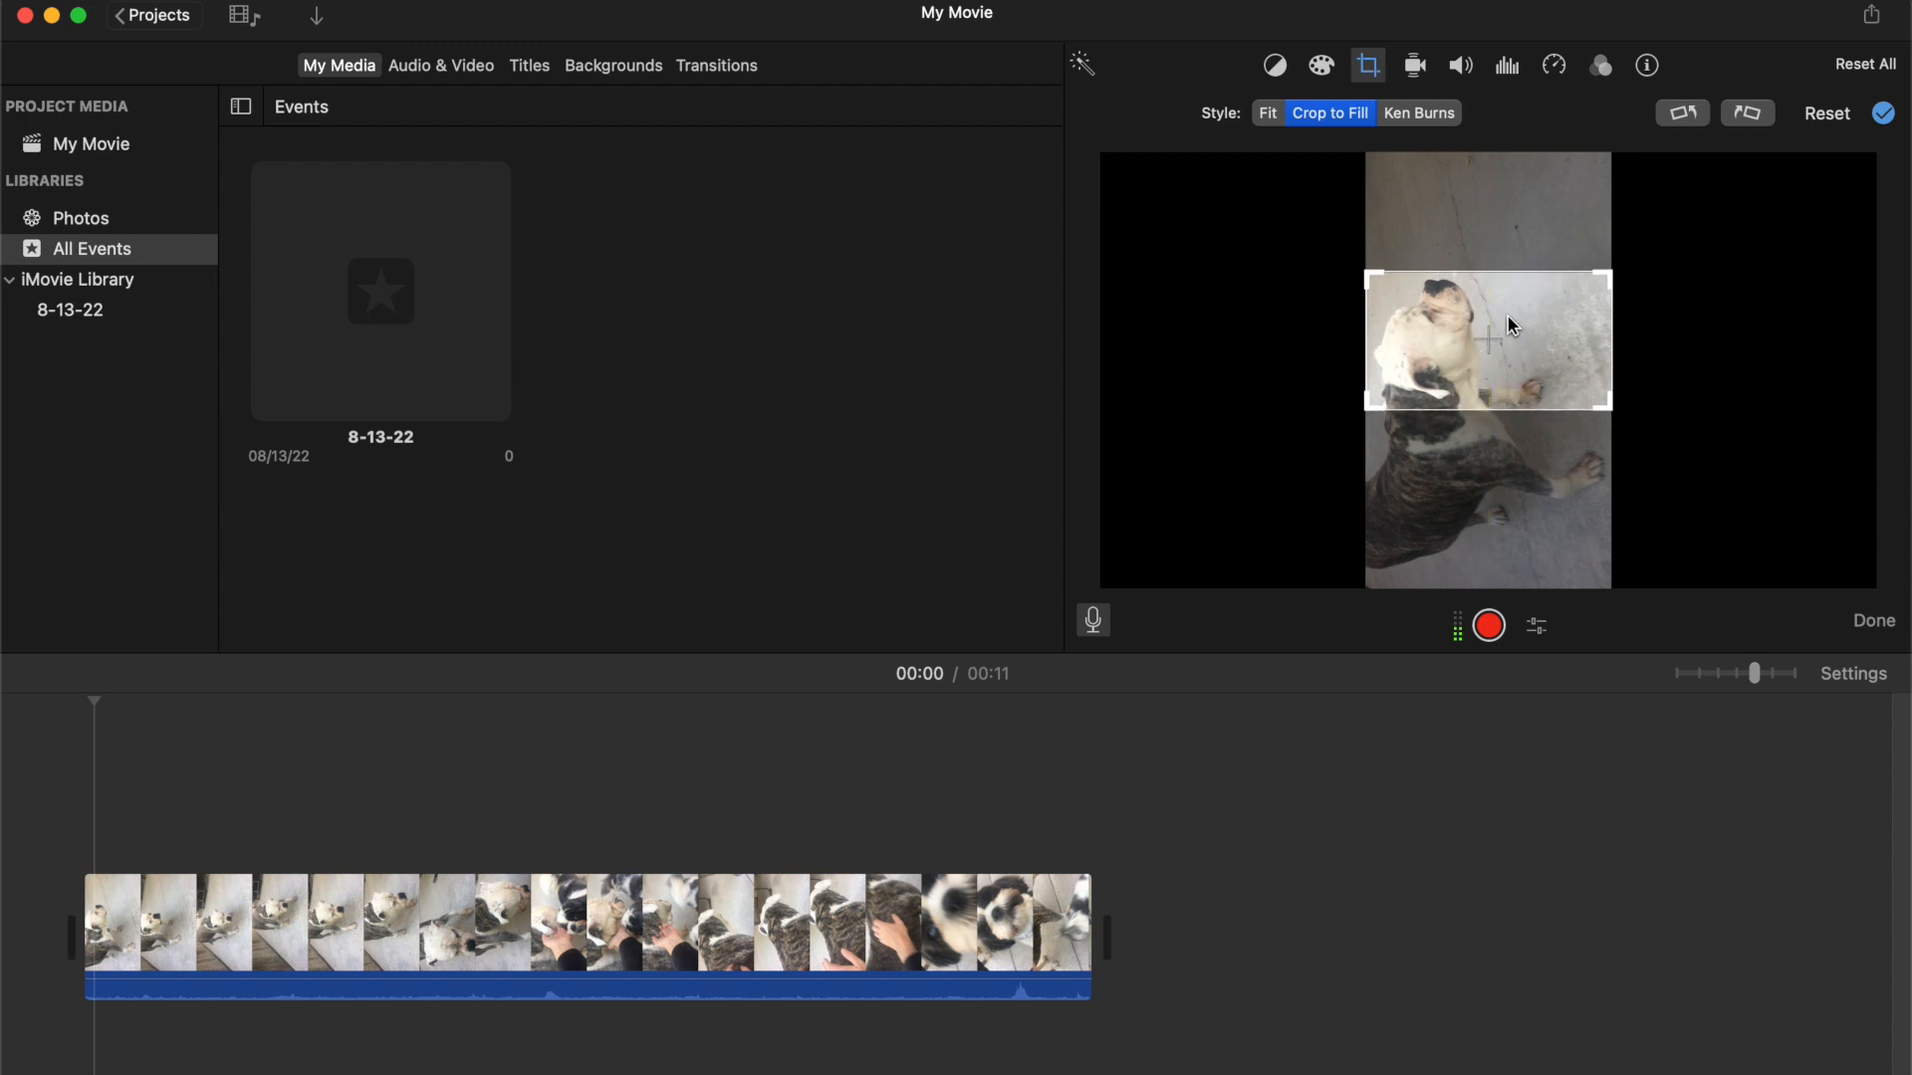
left_click(753, 809)
left_click(76, 794)
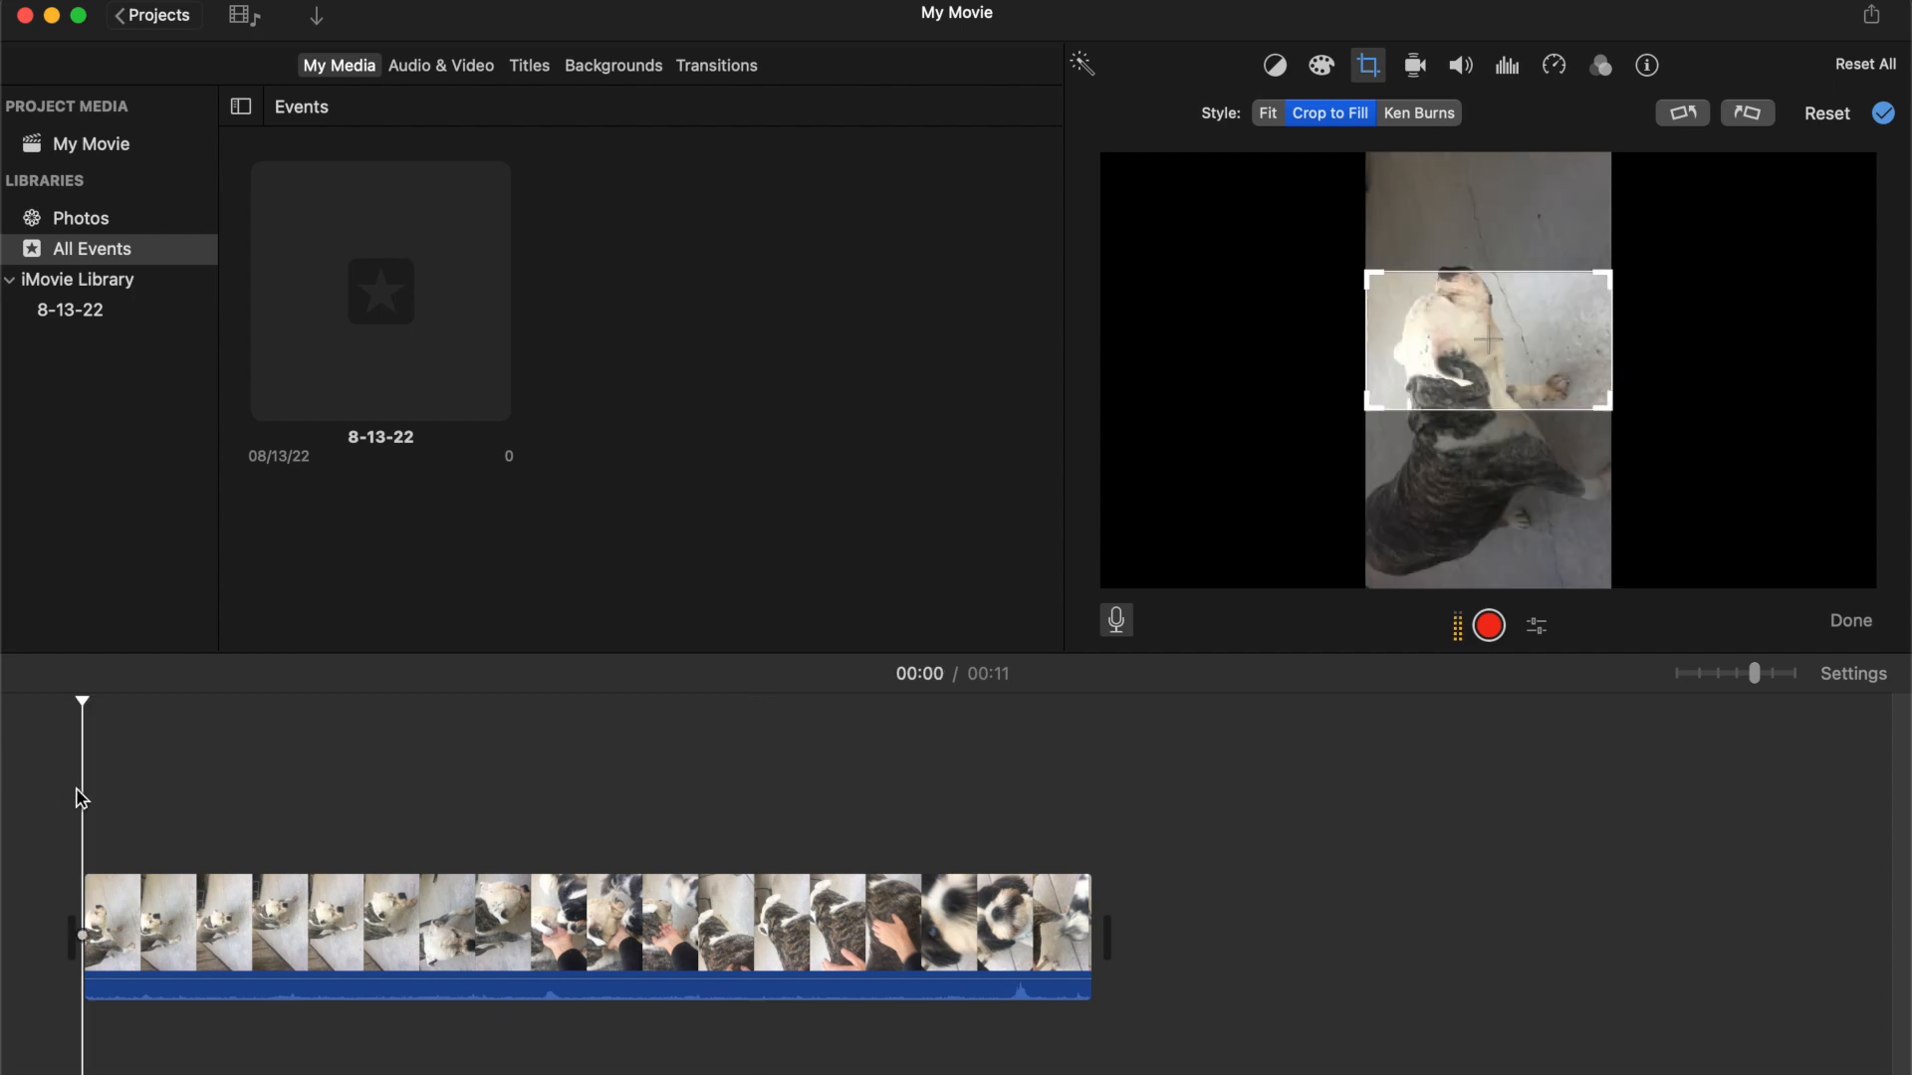
Play back the cropped clip and scrub along the timeline to check the framing
key("space")
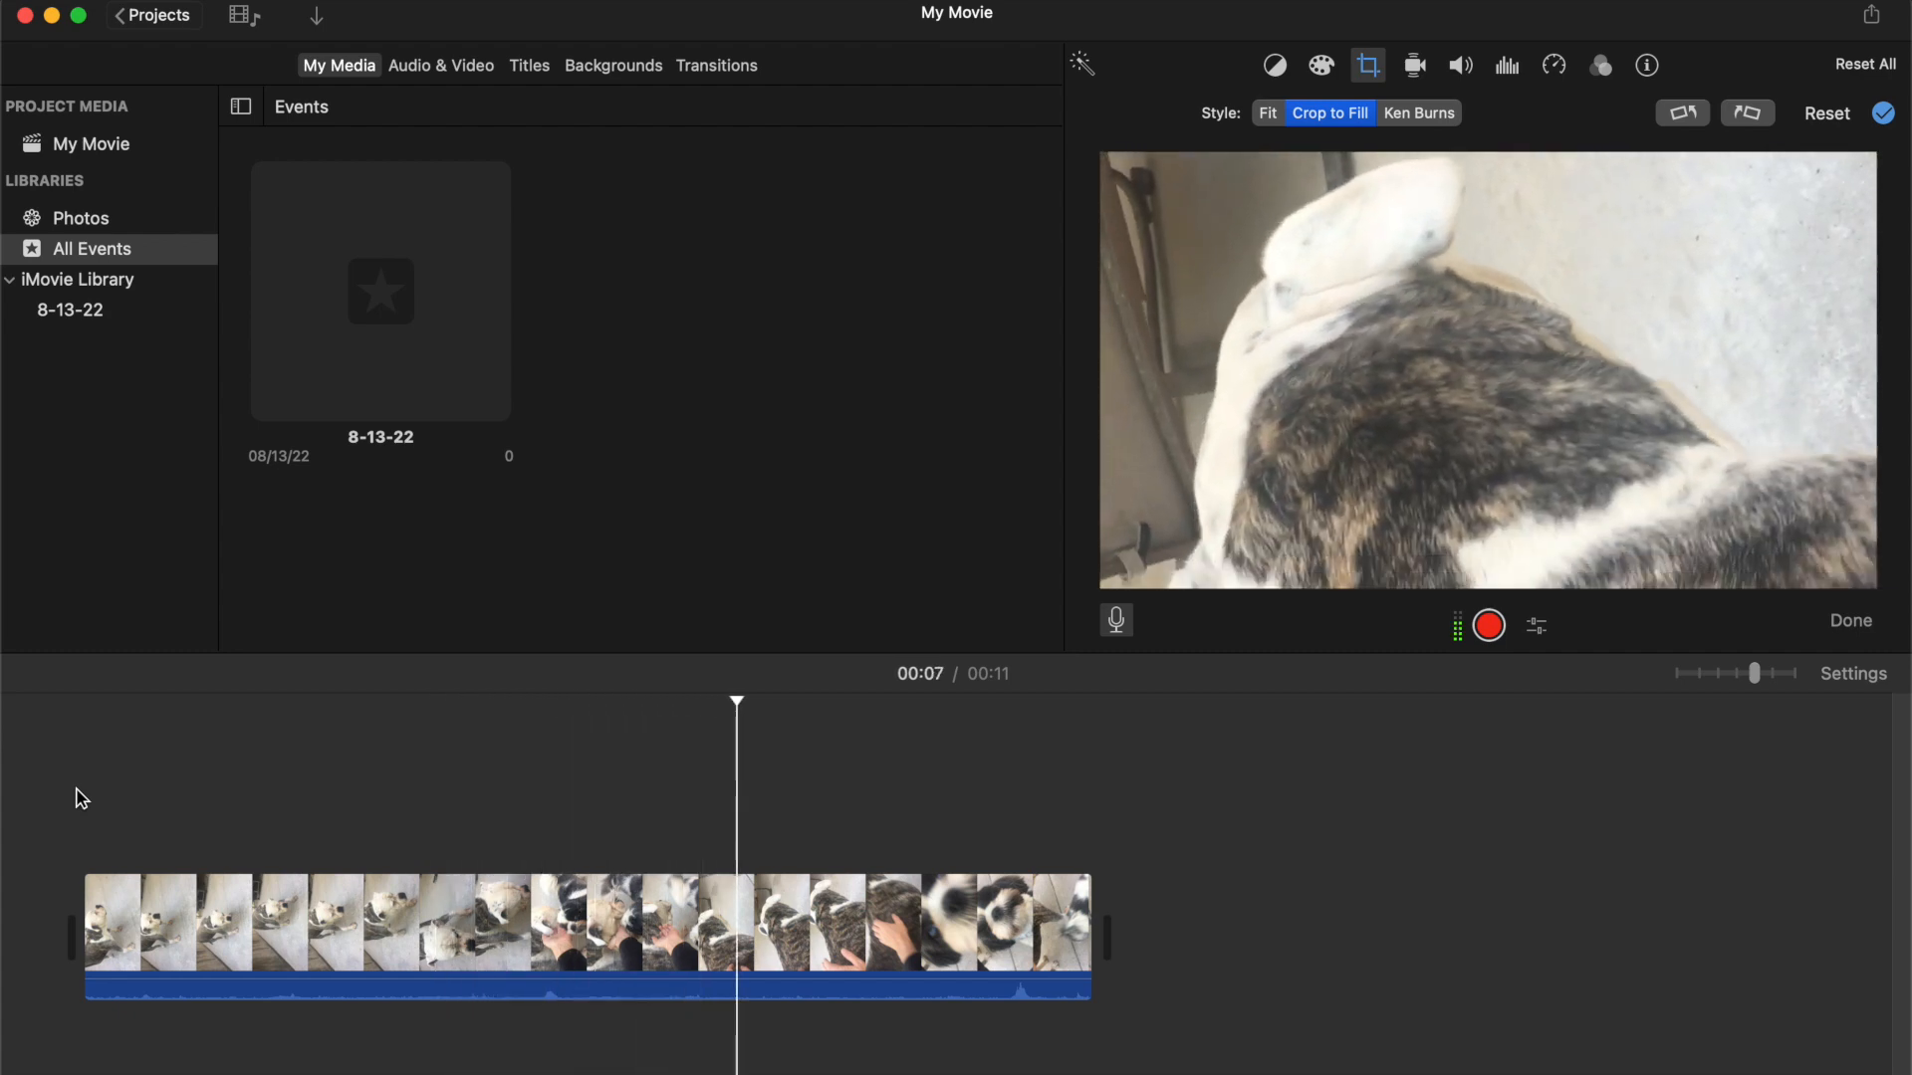
key("space")
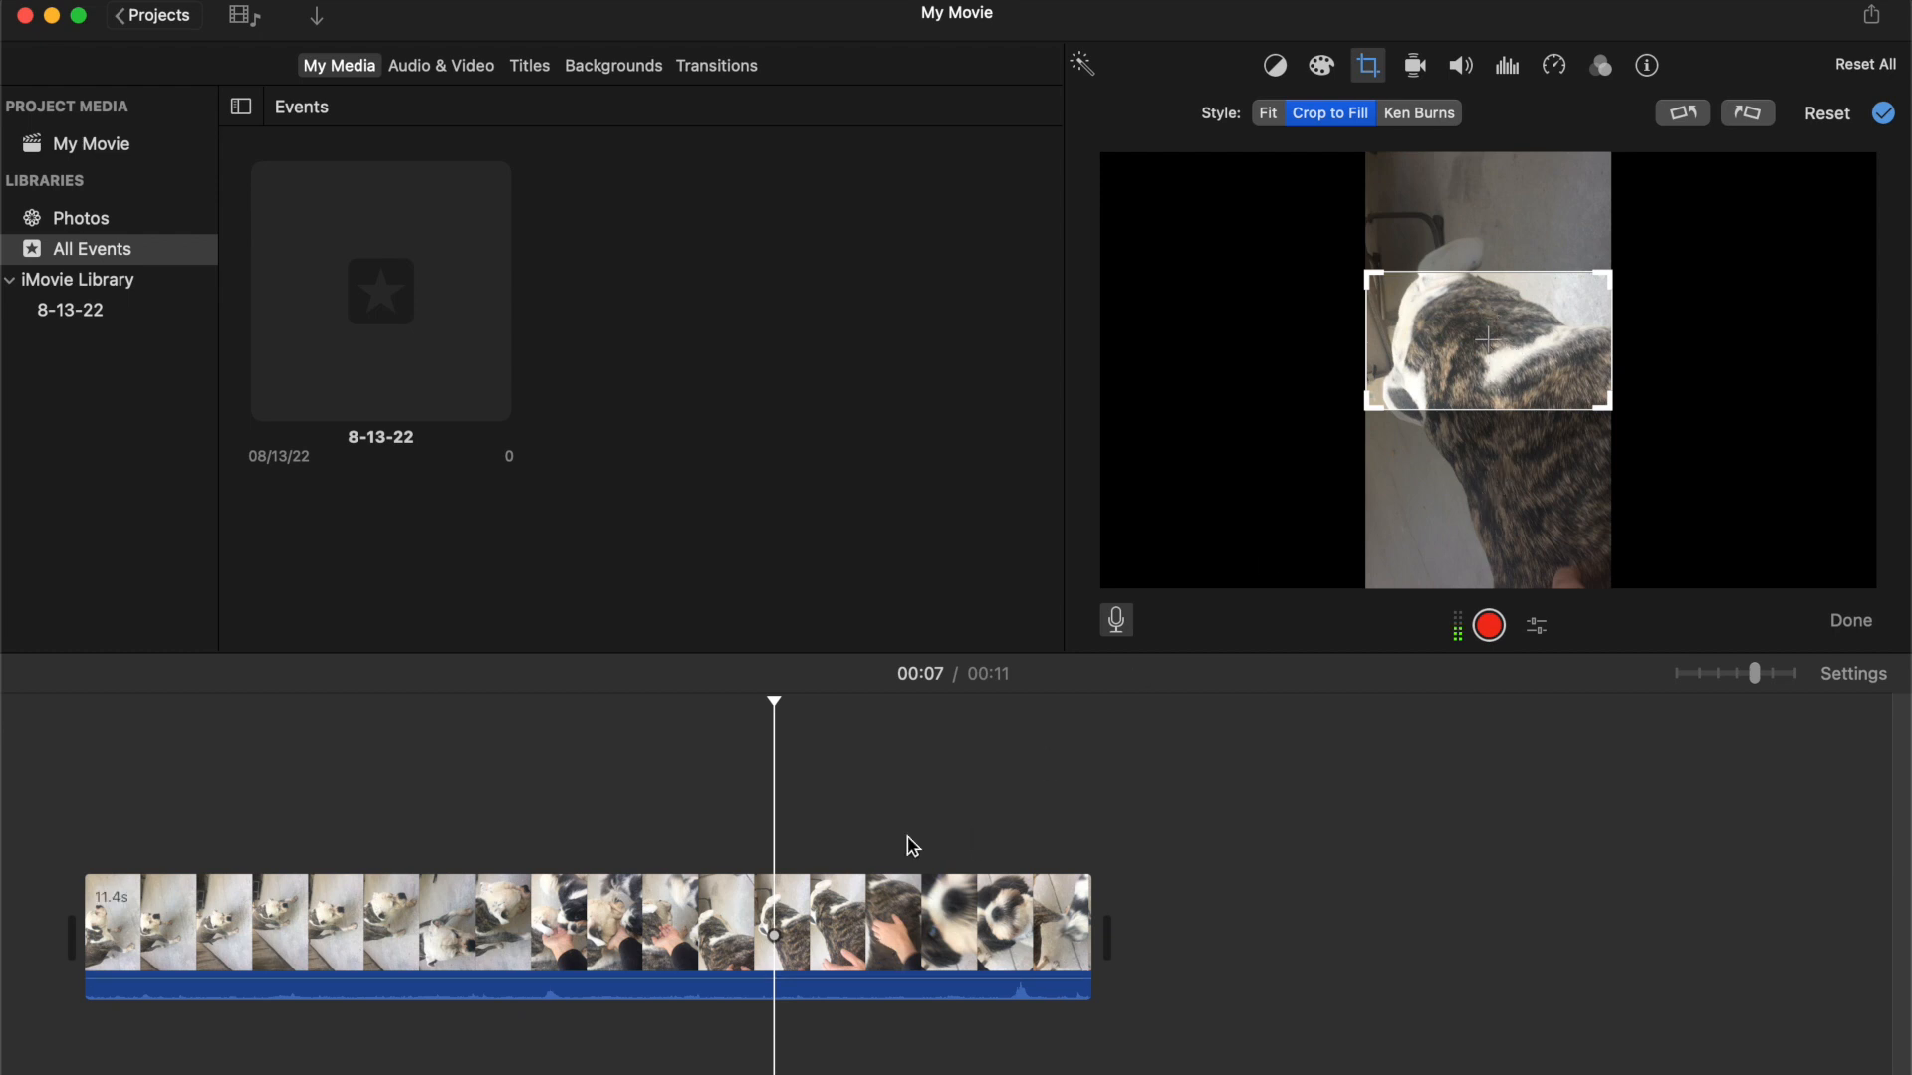
left_click(953, 772)
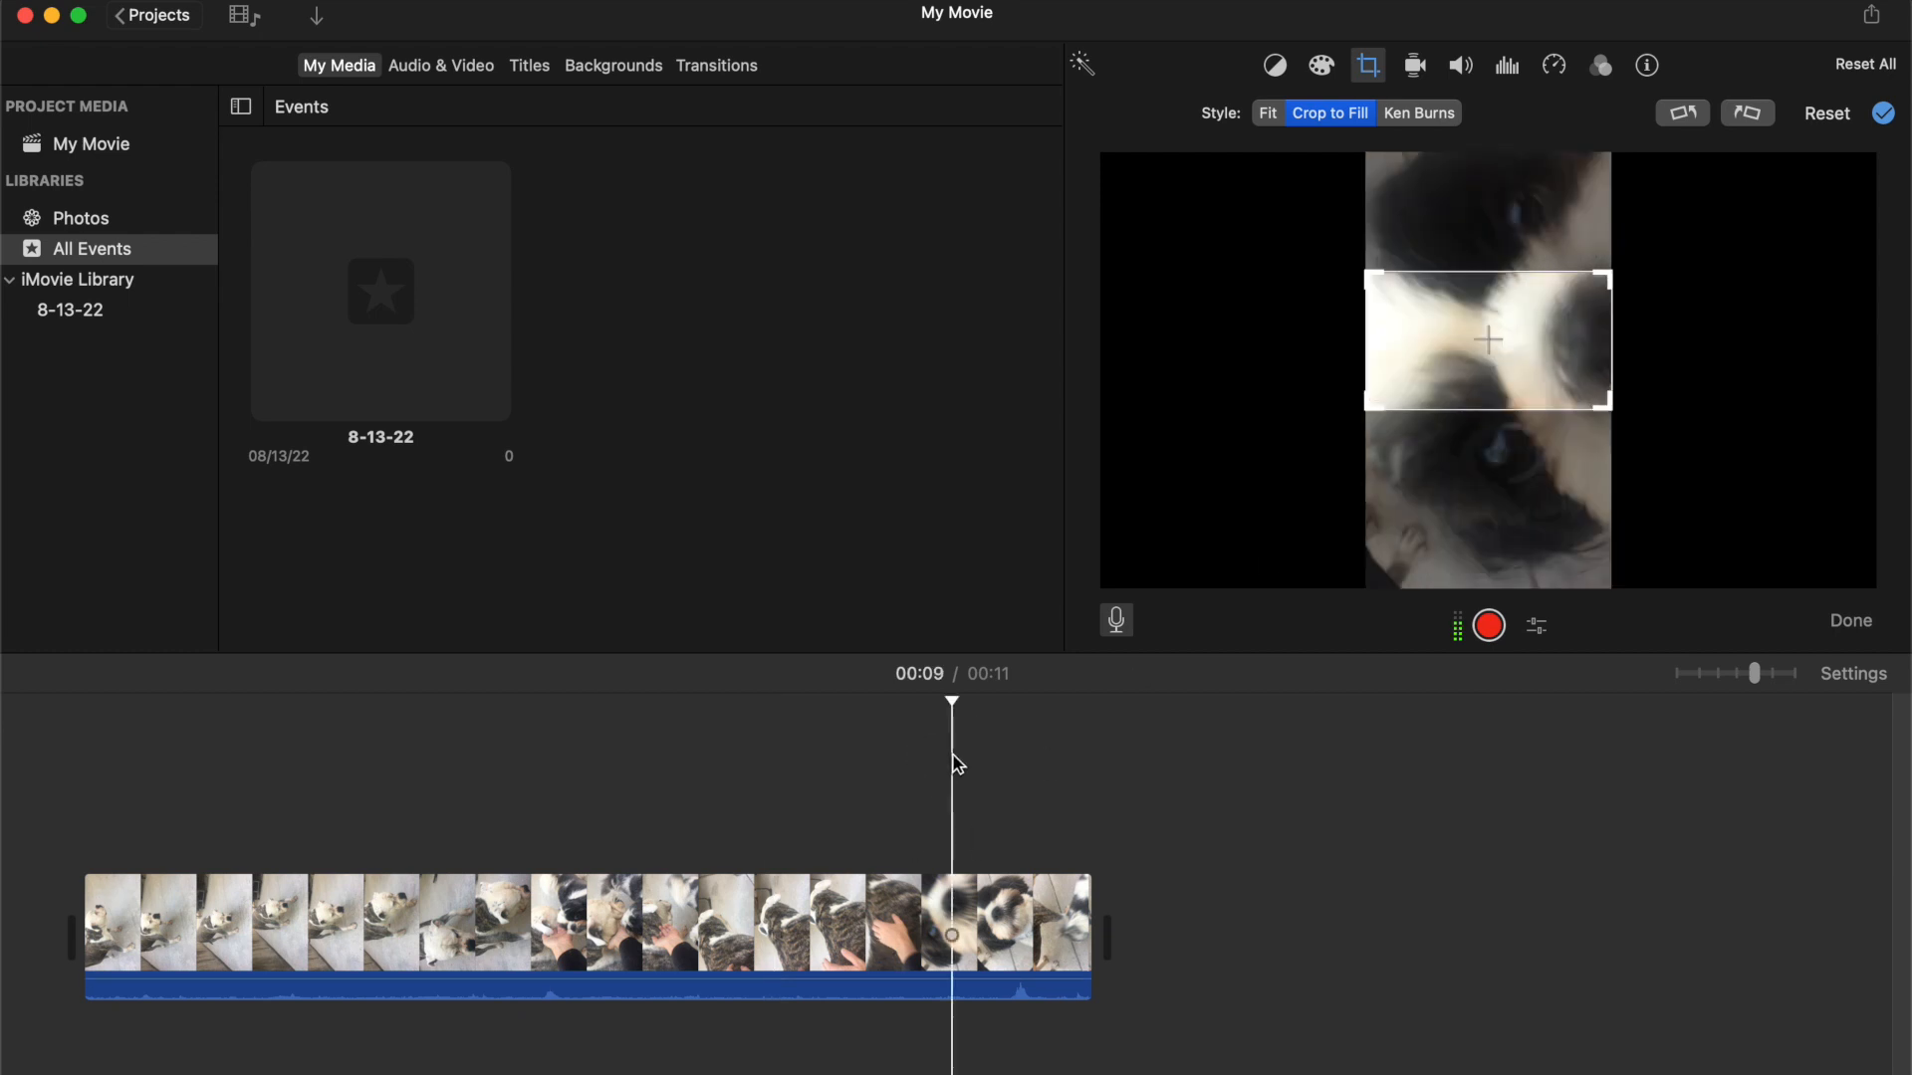
left_click(678, 842)
Add a Centered title over the clip and delete it again
left_click(518, 65)
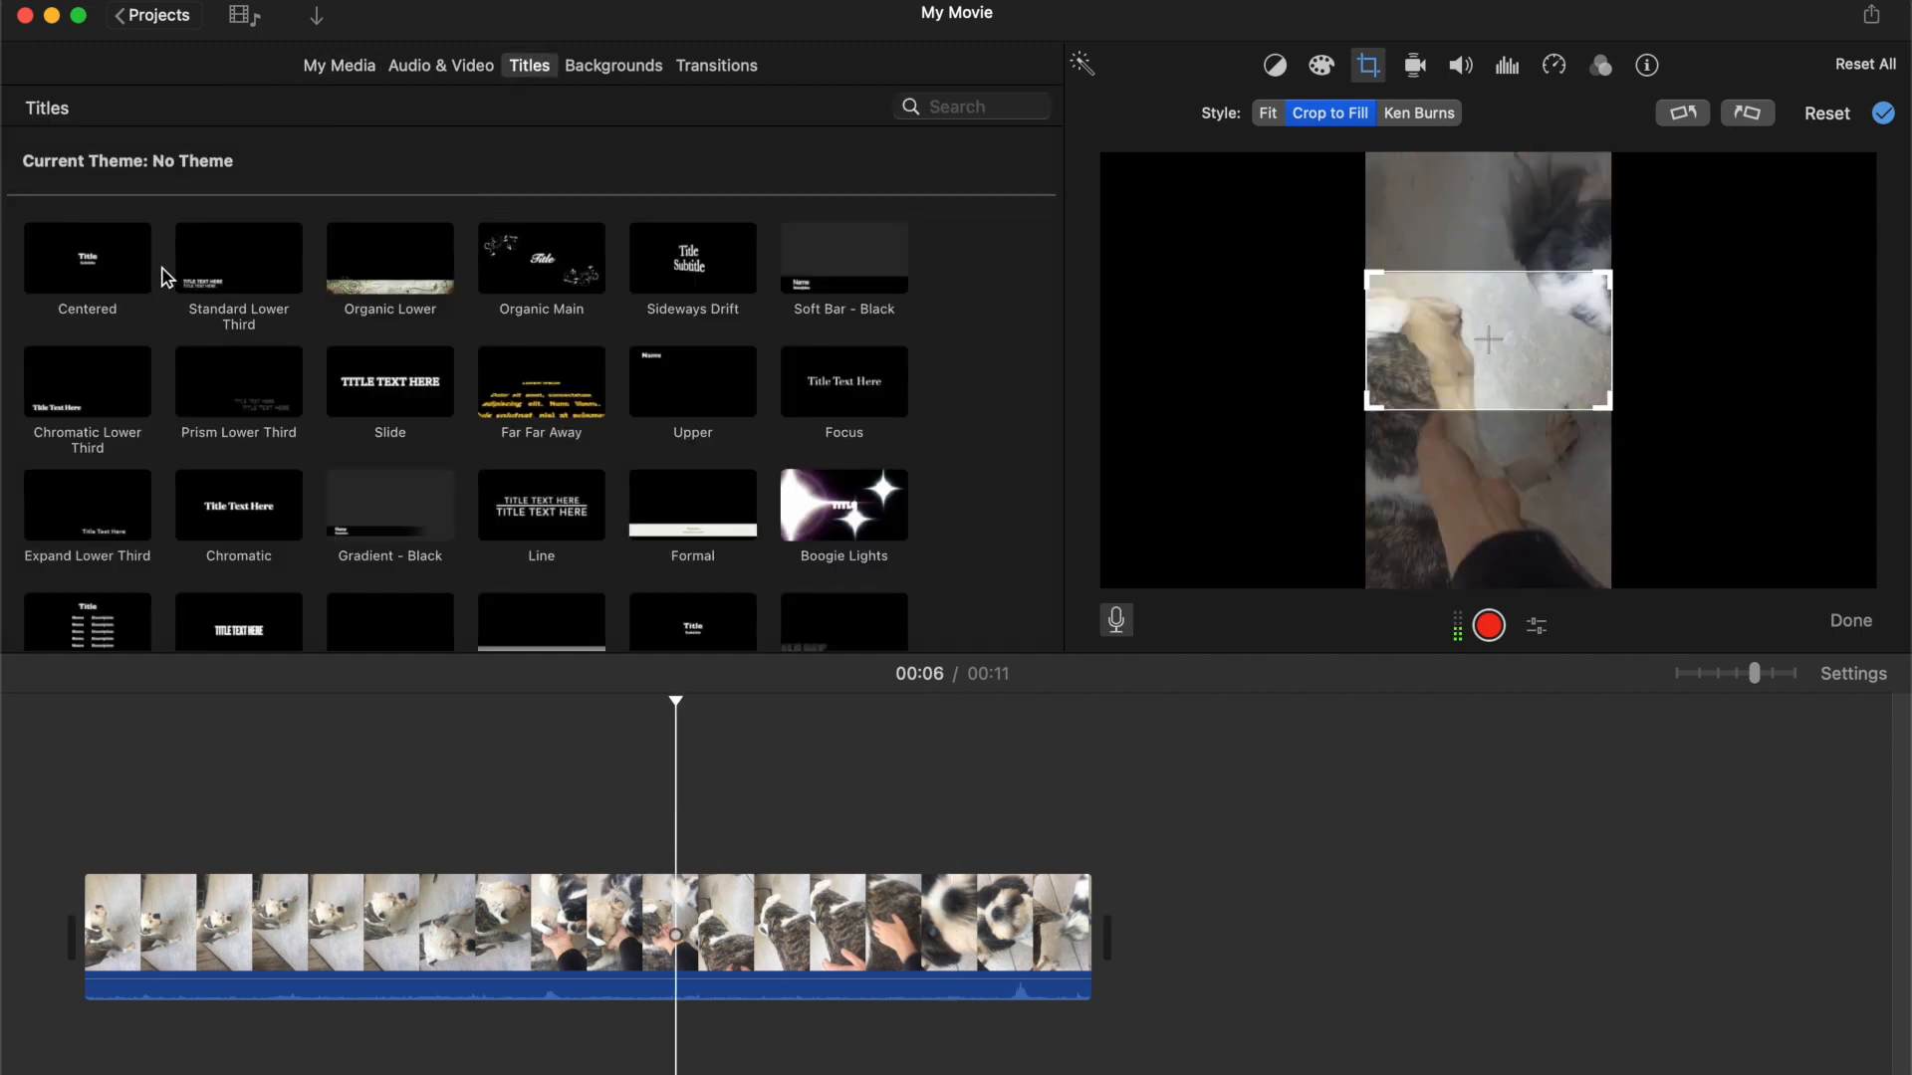
left_click_drag(66, 261, 207, 745)
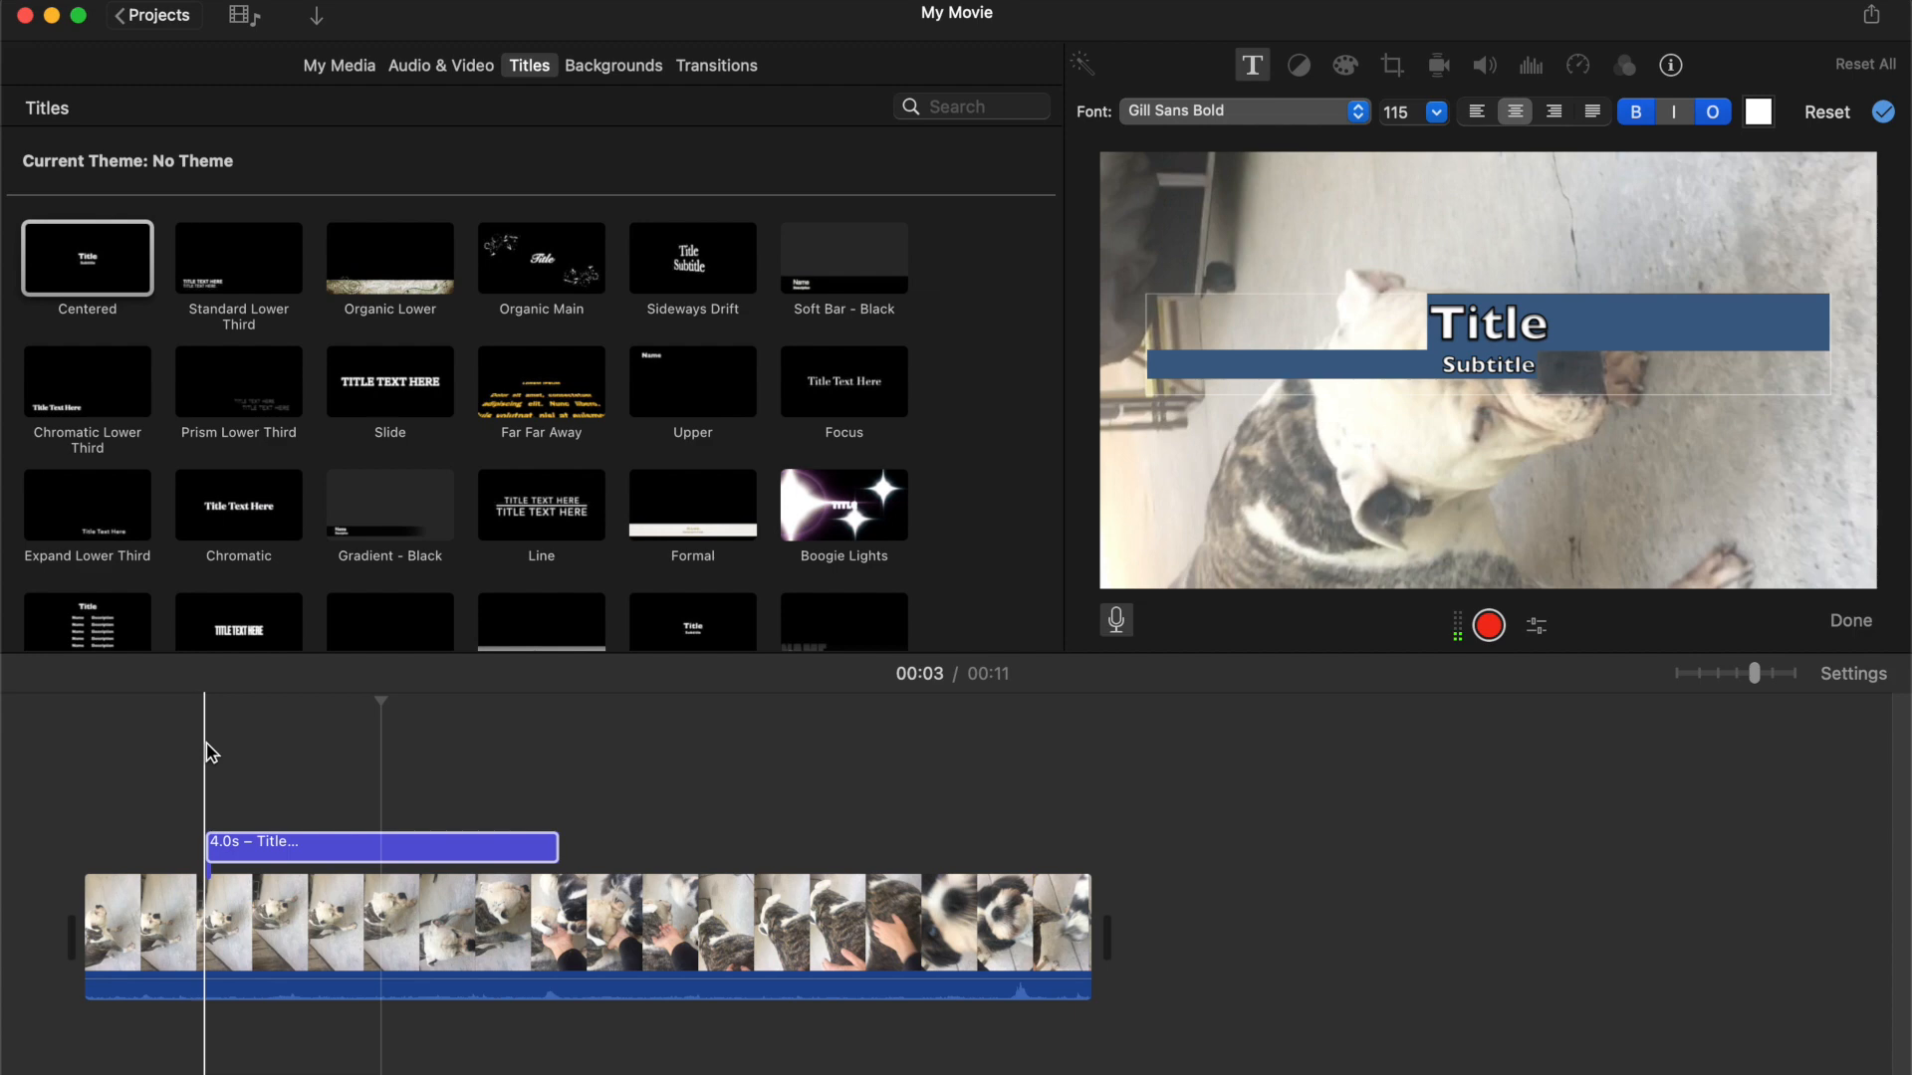
left_click(163, 837)
left_click(601, 837)
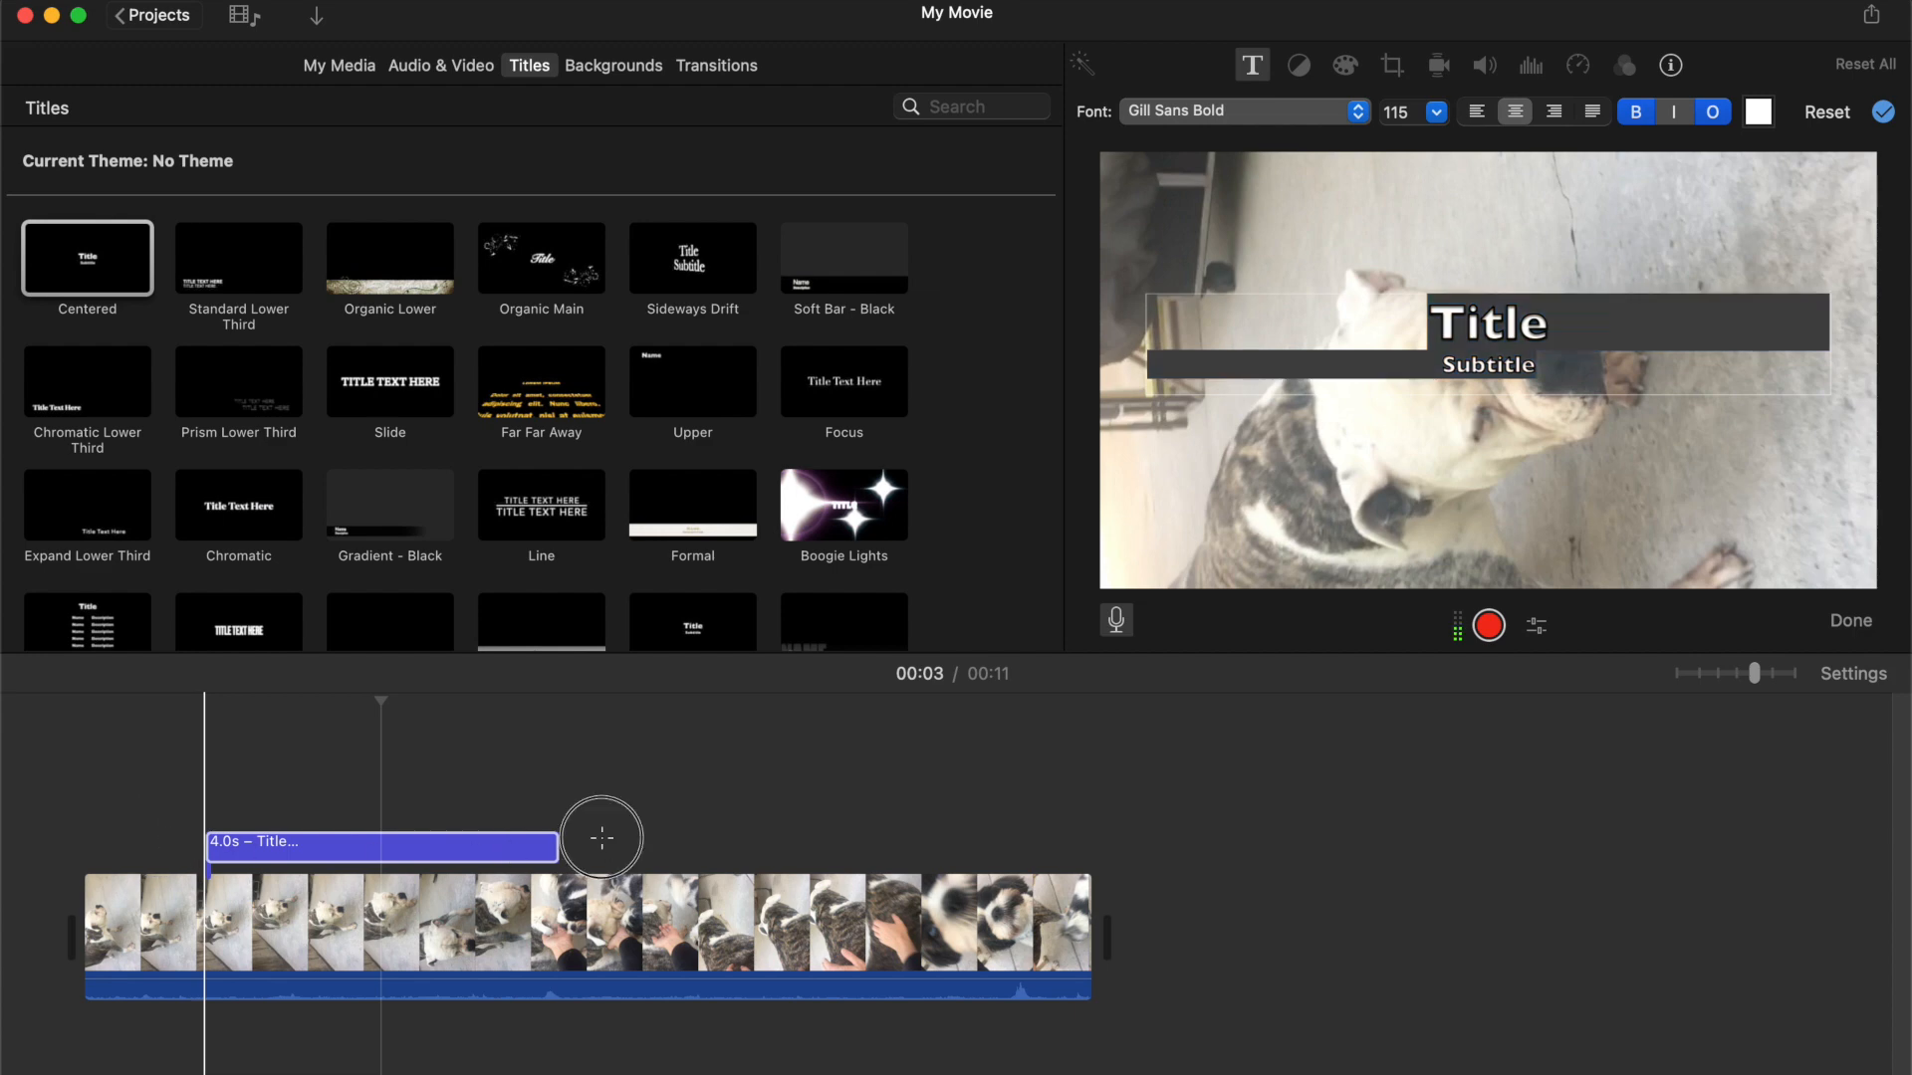
left_click(492, 856)
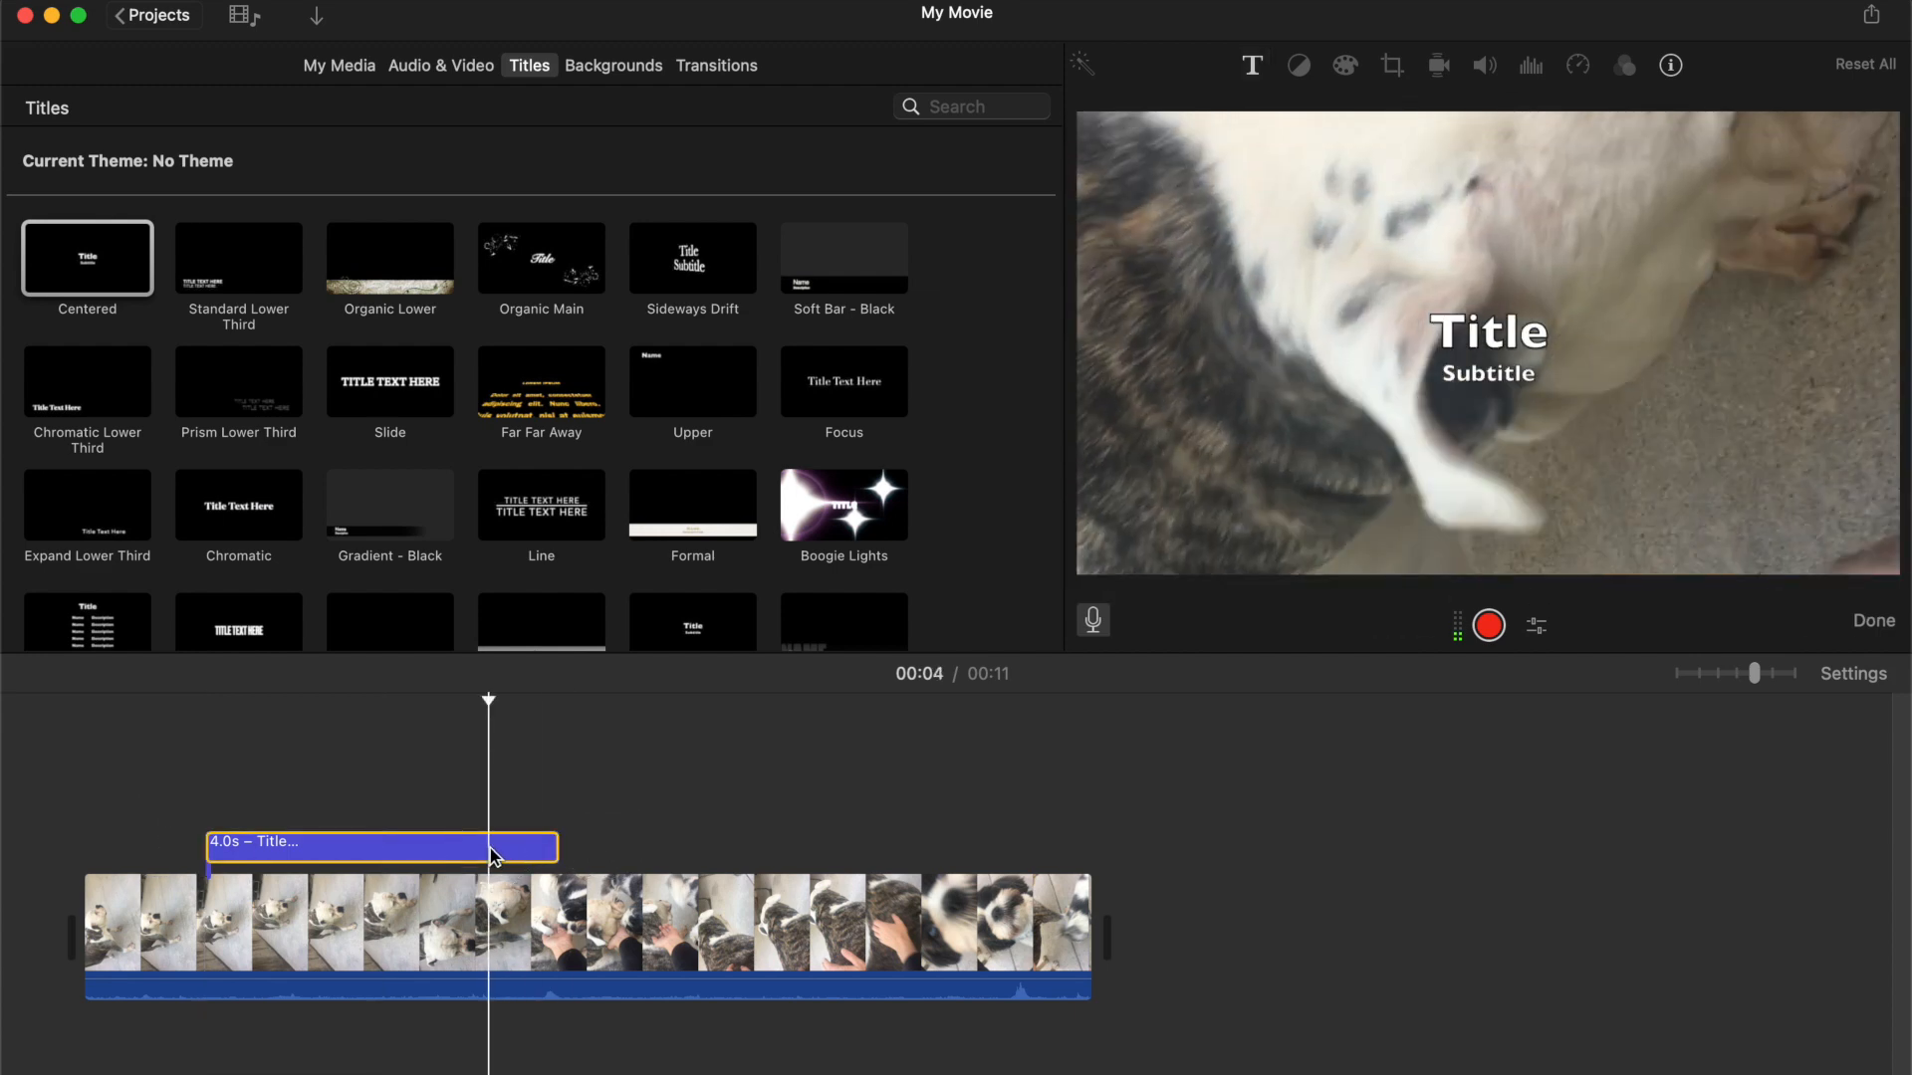
key("Delete")
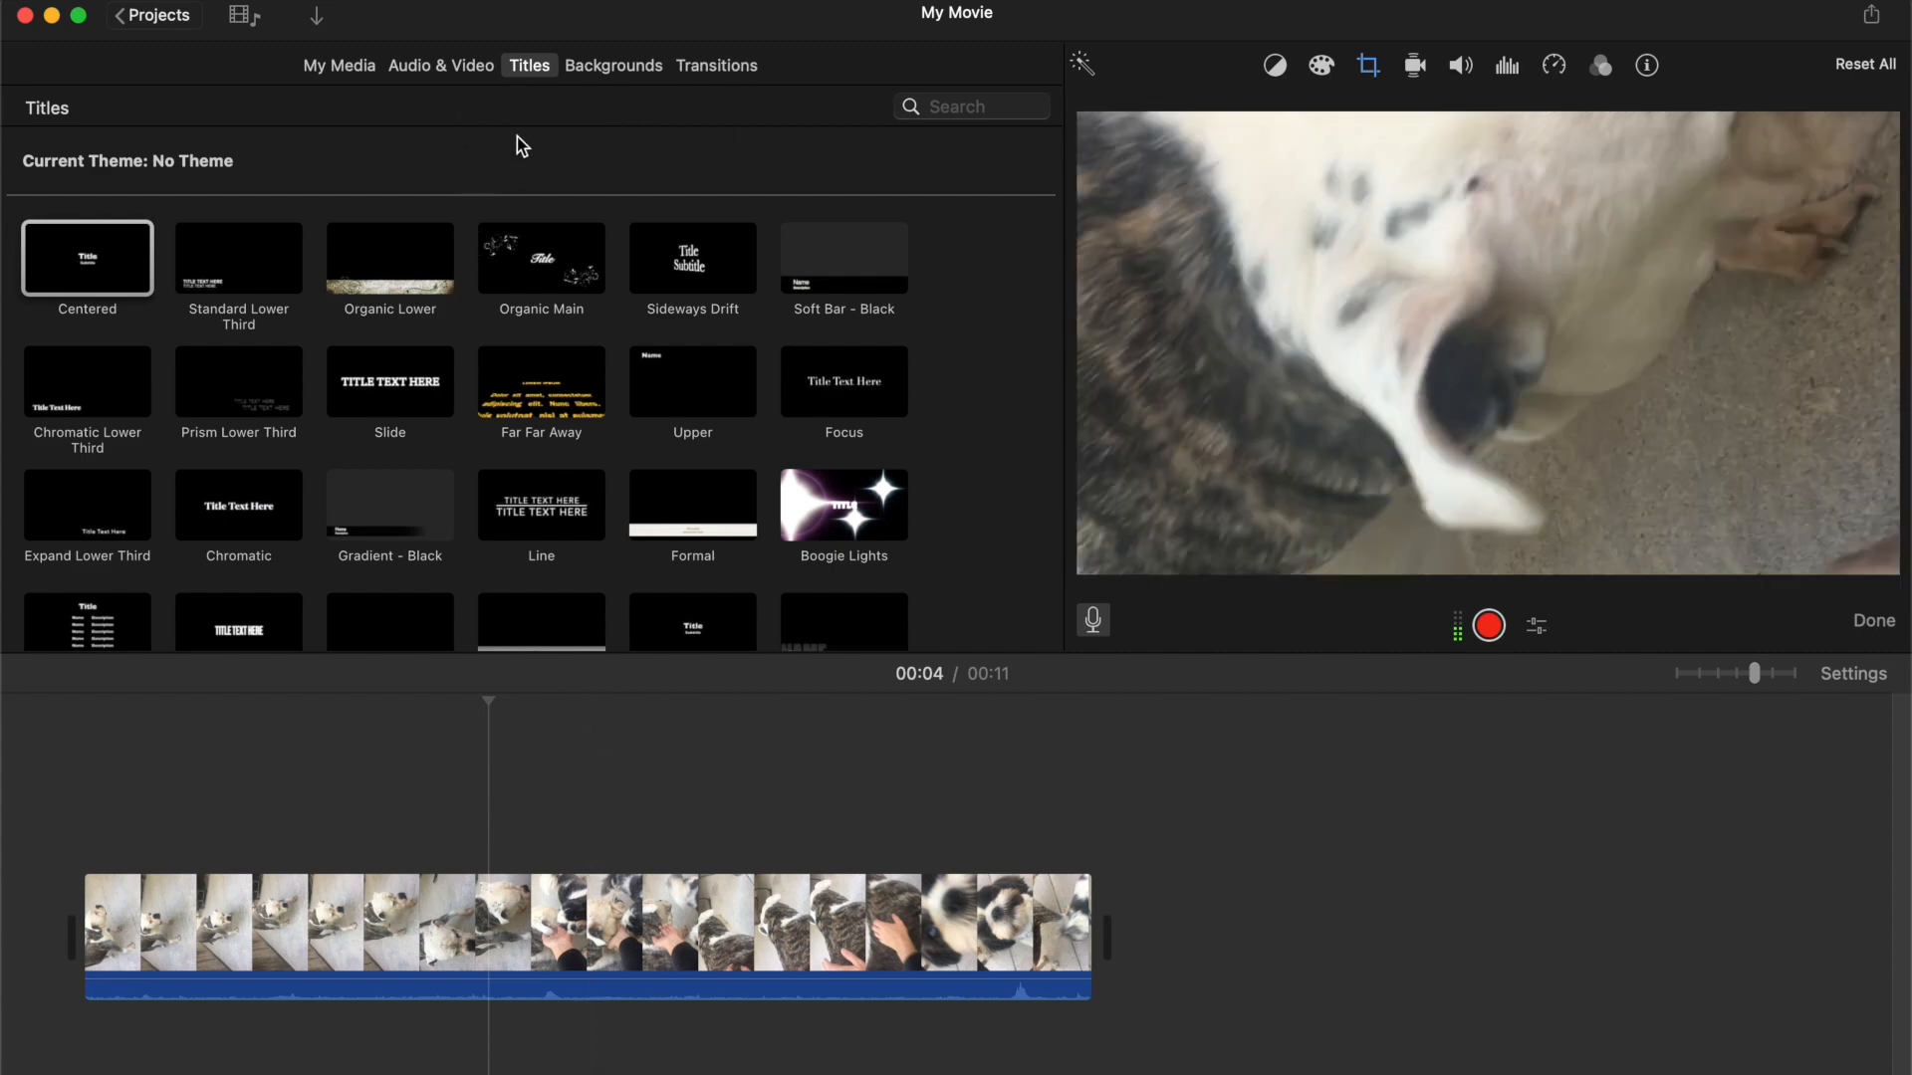
Record a short voiceover at the playhead
left_click(1488, 626)
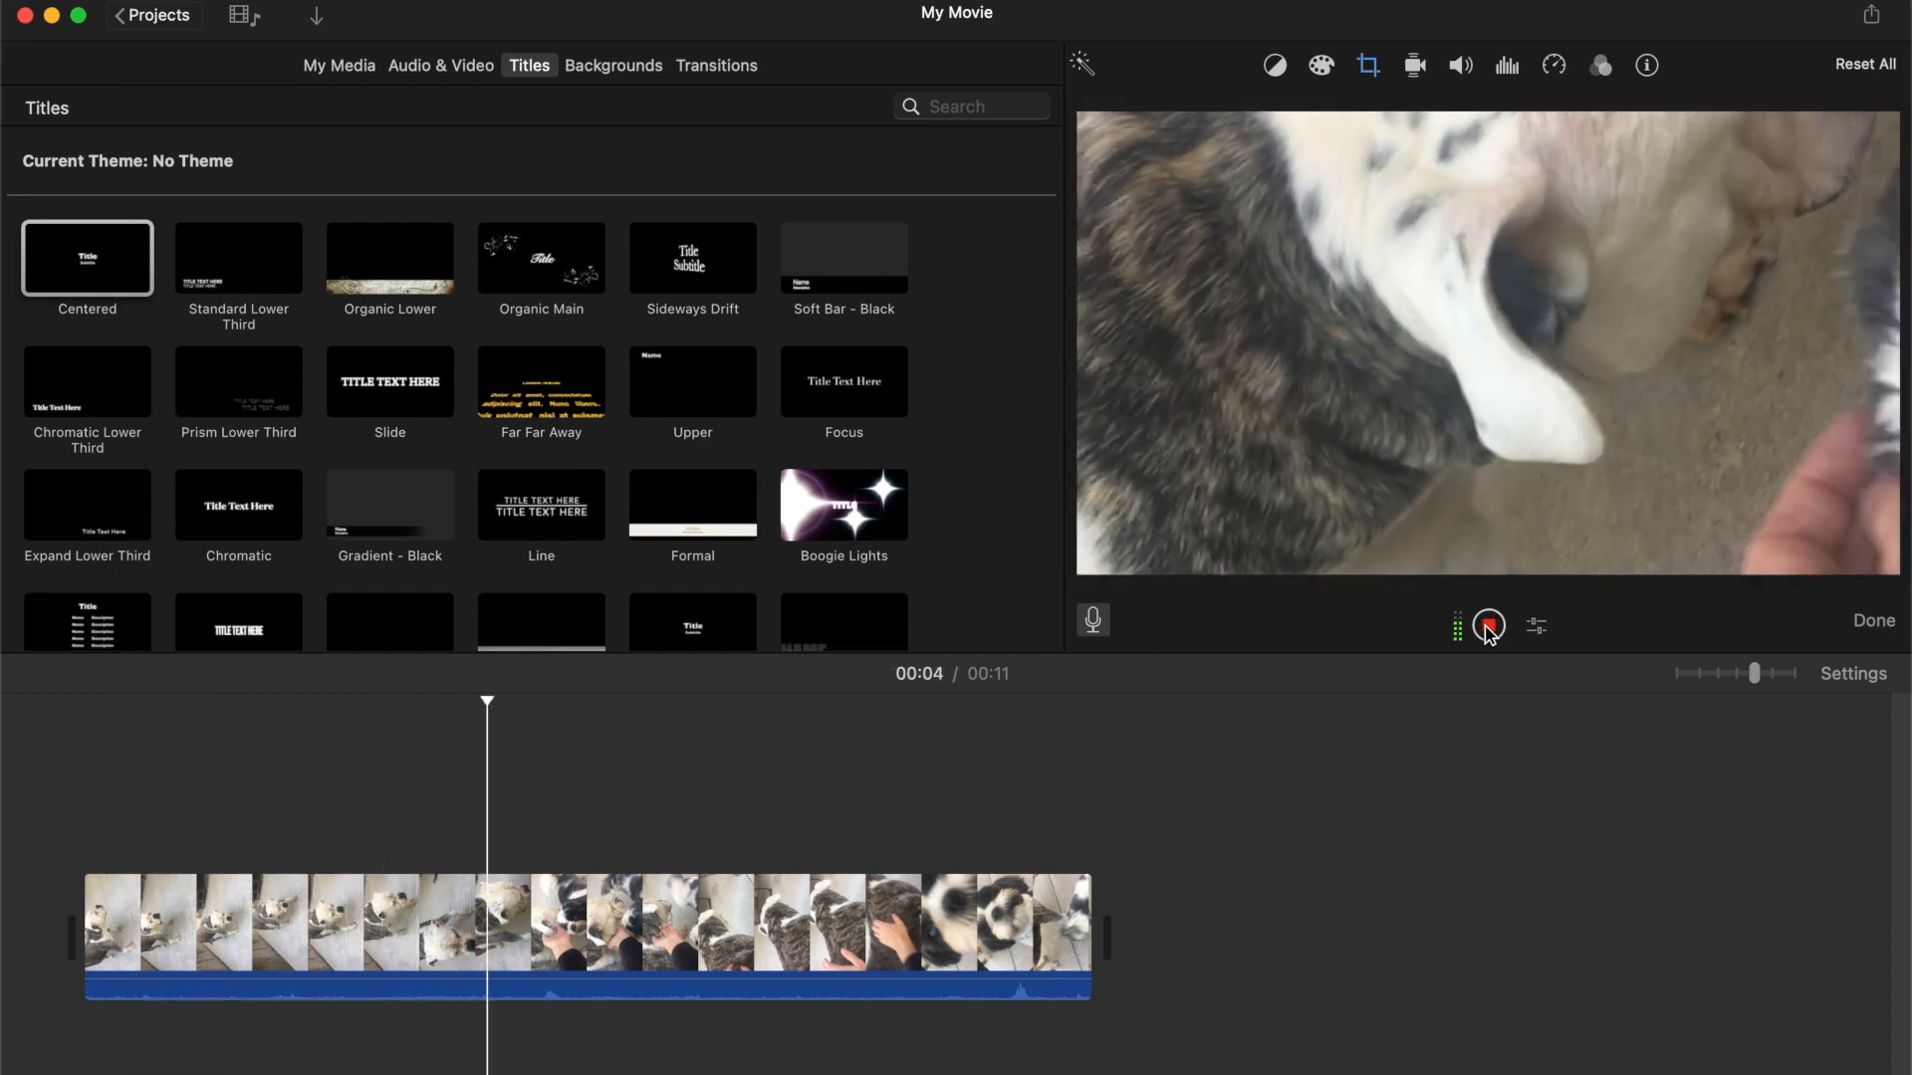
left_click(1488, 625)
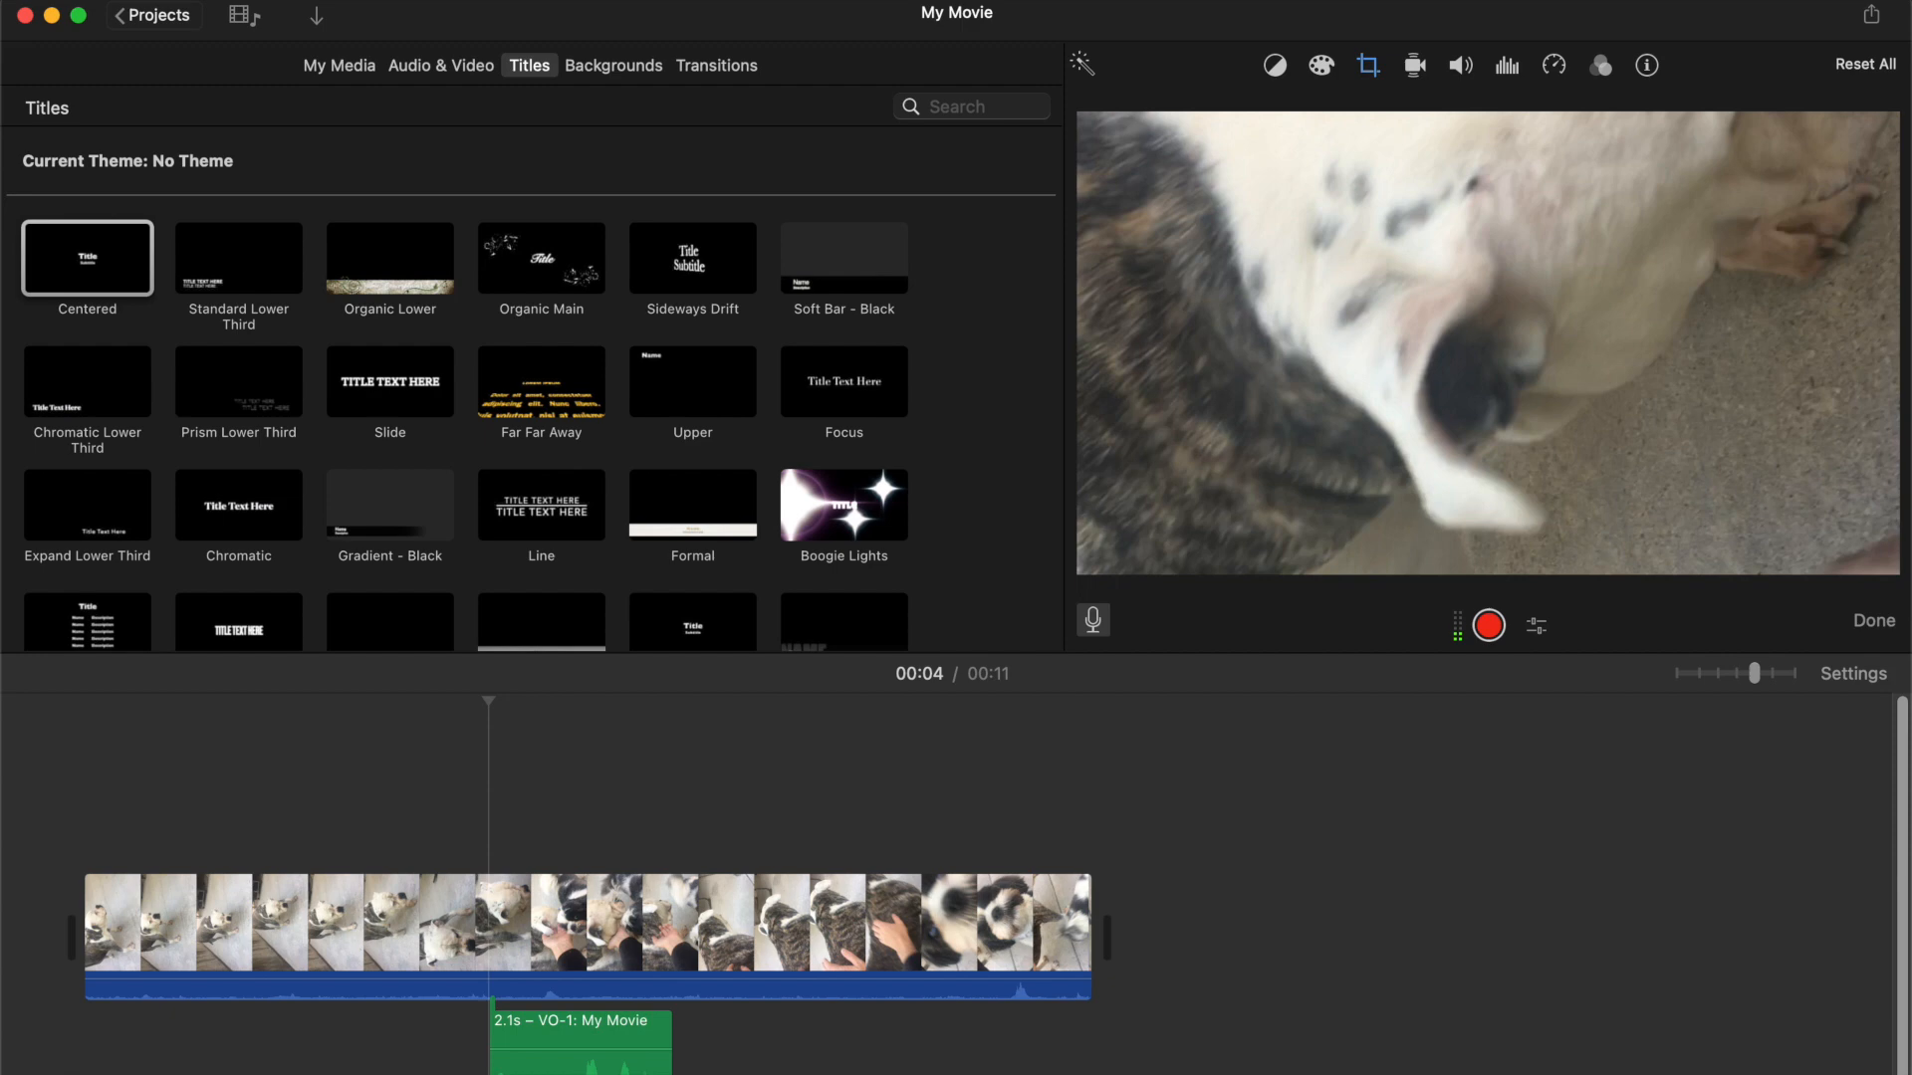
Share the movie as a file named short - horizontal and save the export
left_click(161, 1)
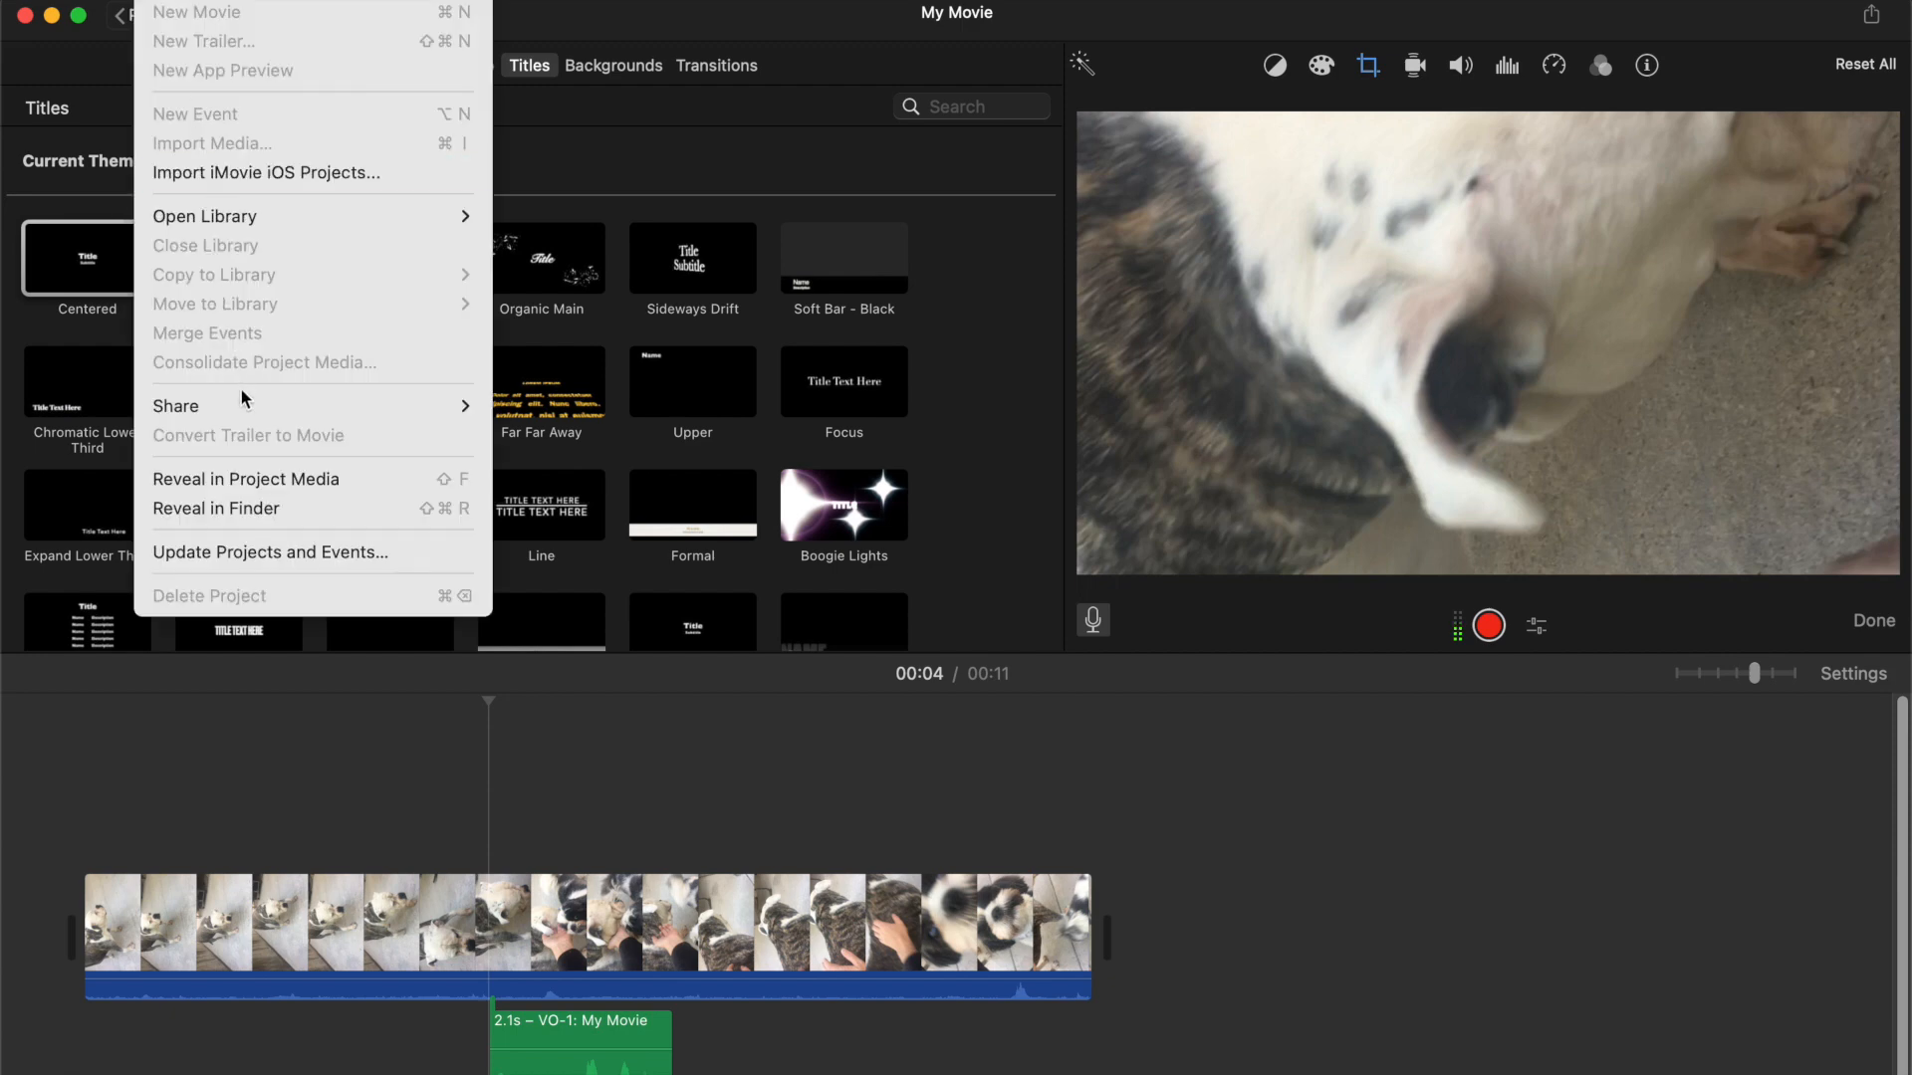
mouse_move(233, 404)
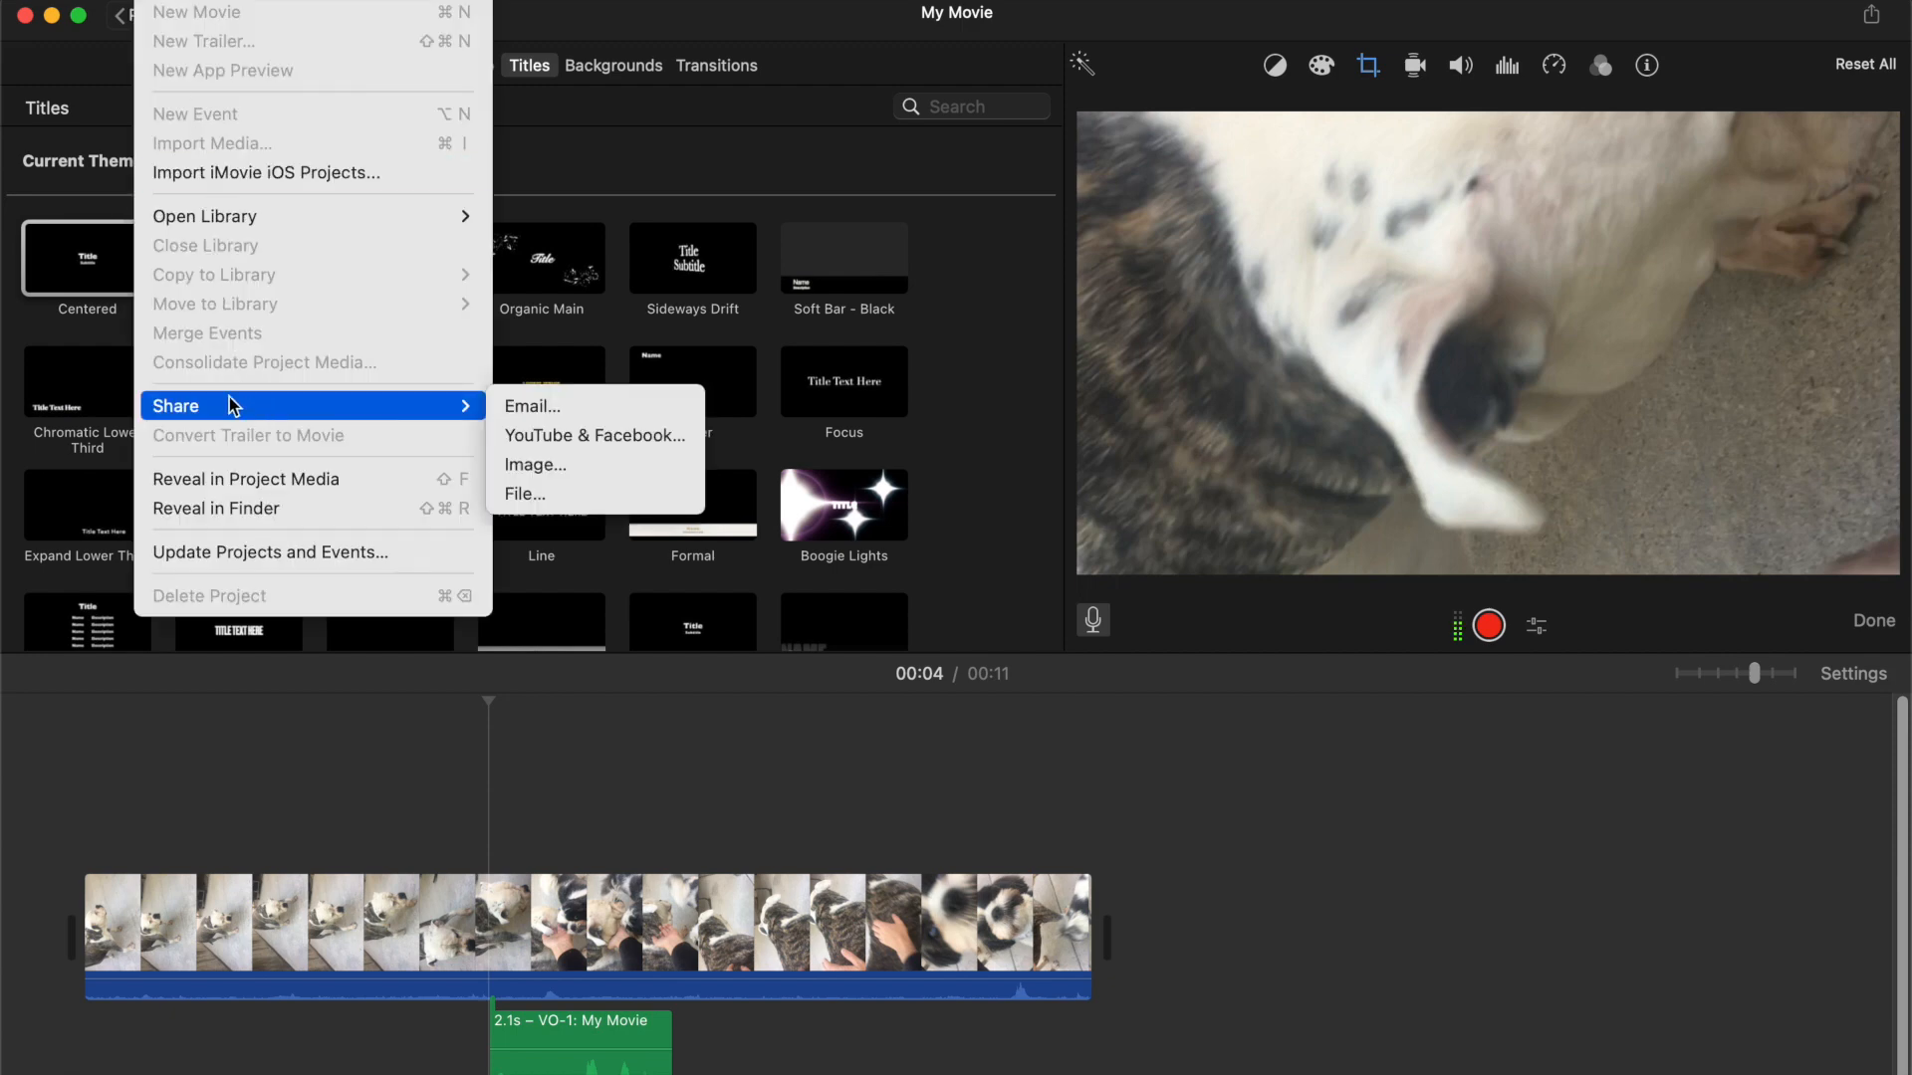
left_click(526, 495)
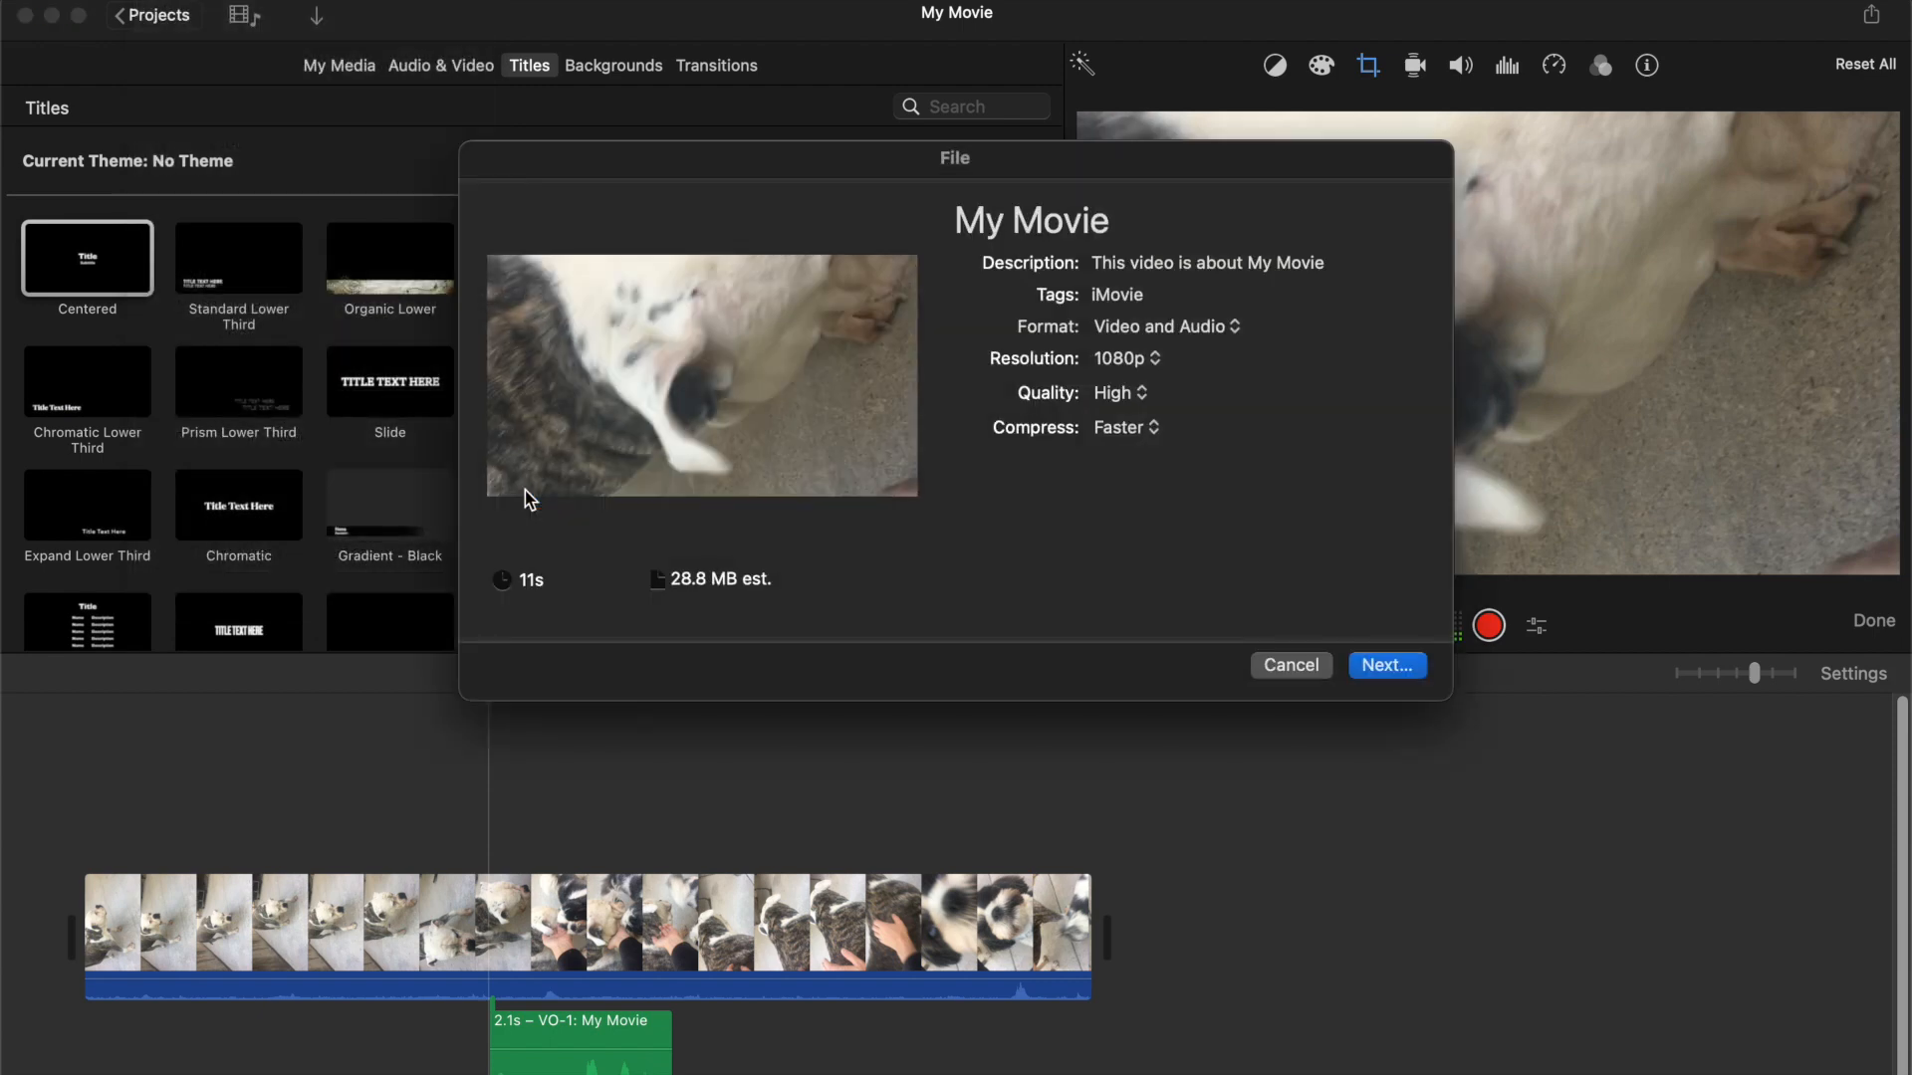
left_click(985, 223)
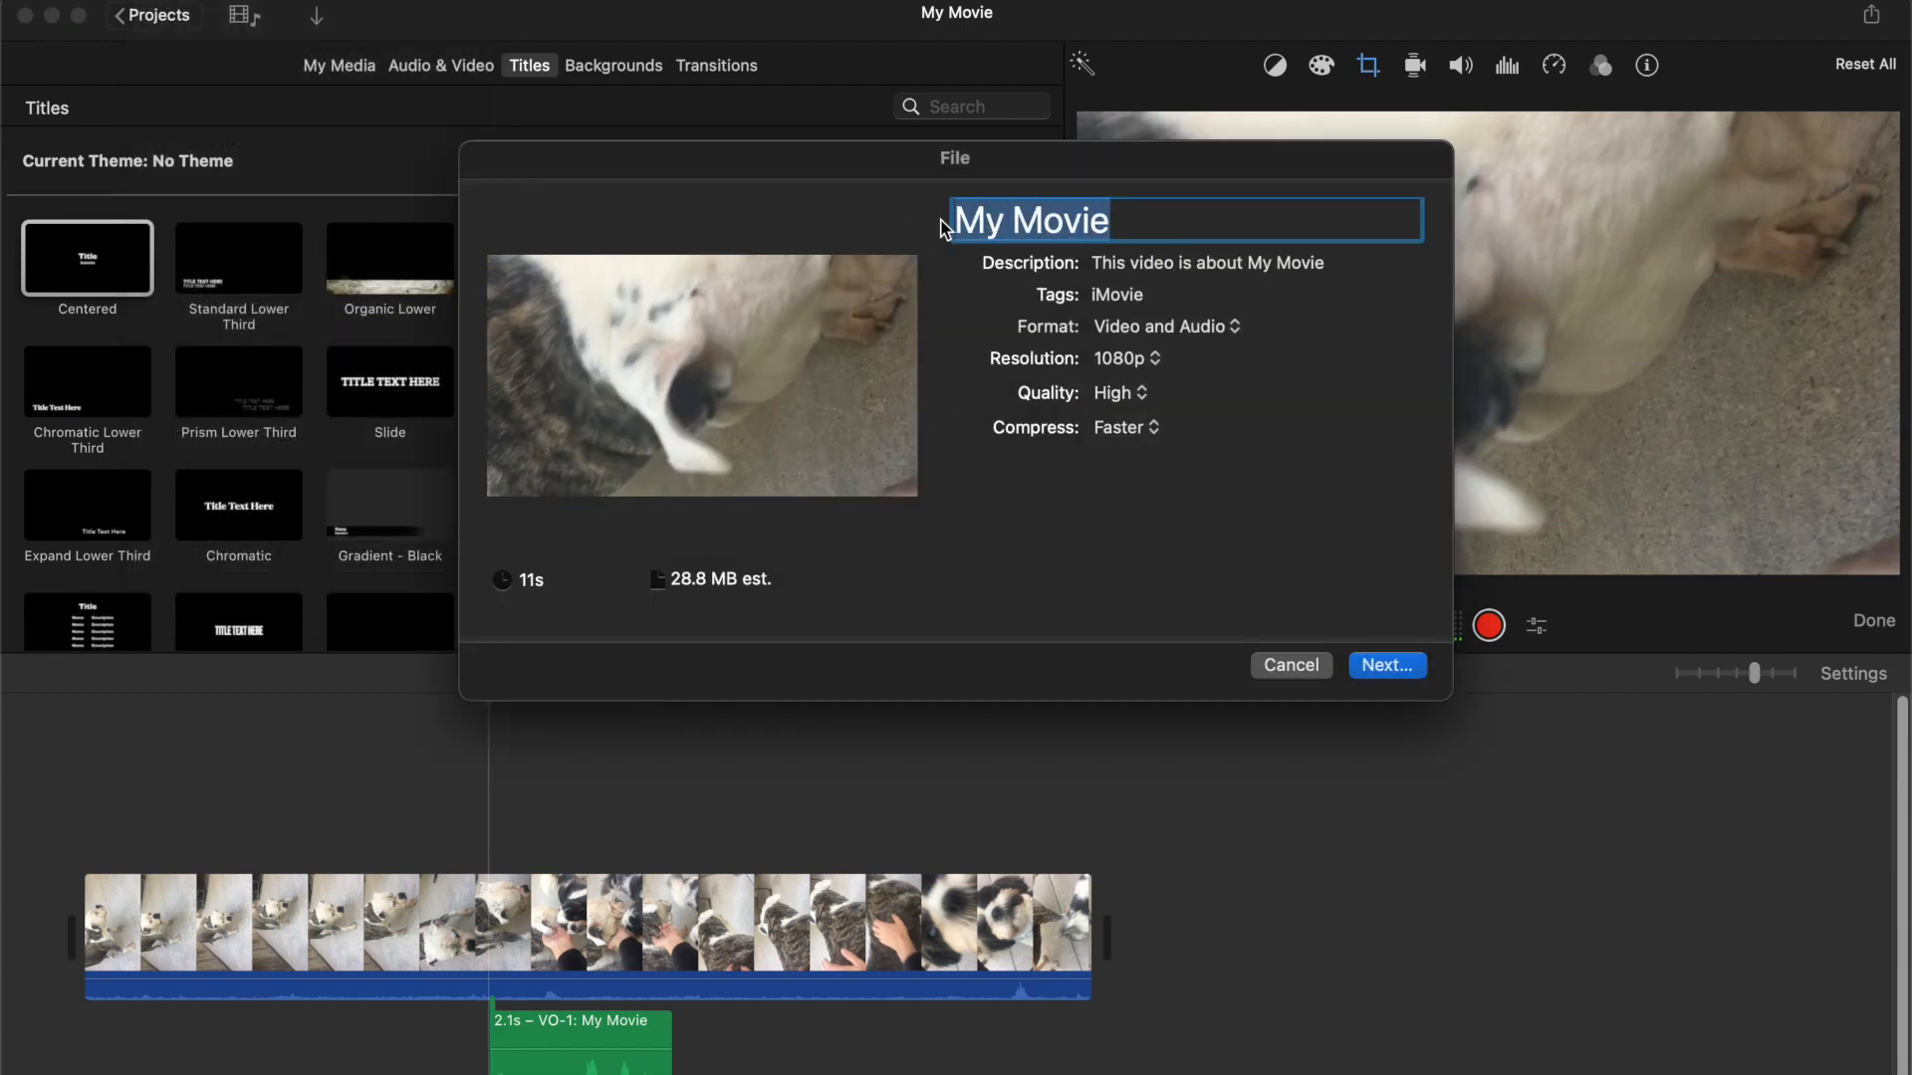
type("short ")
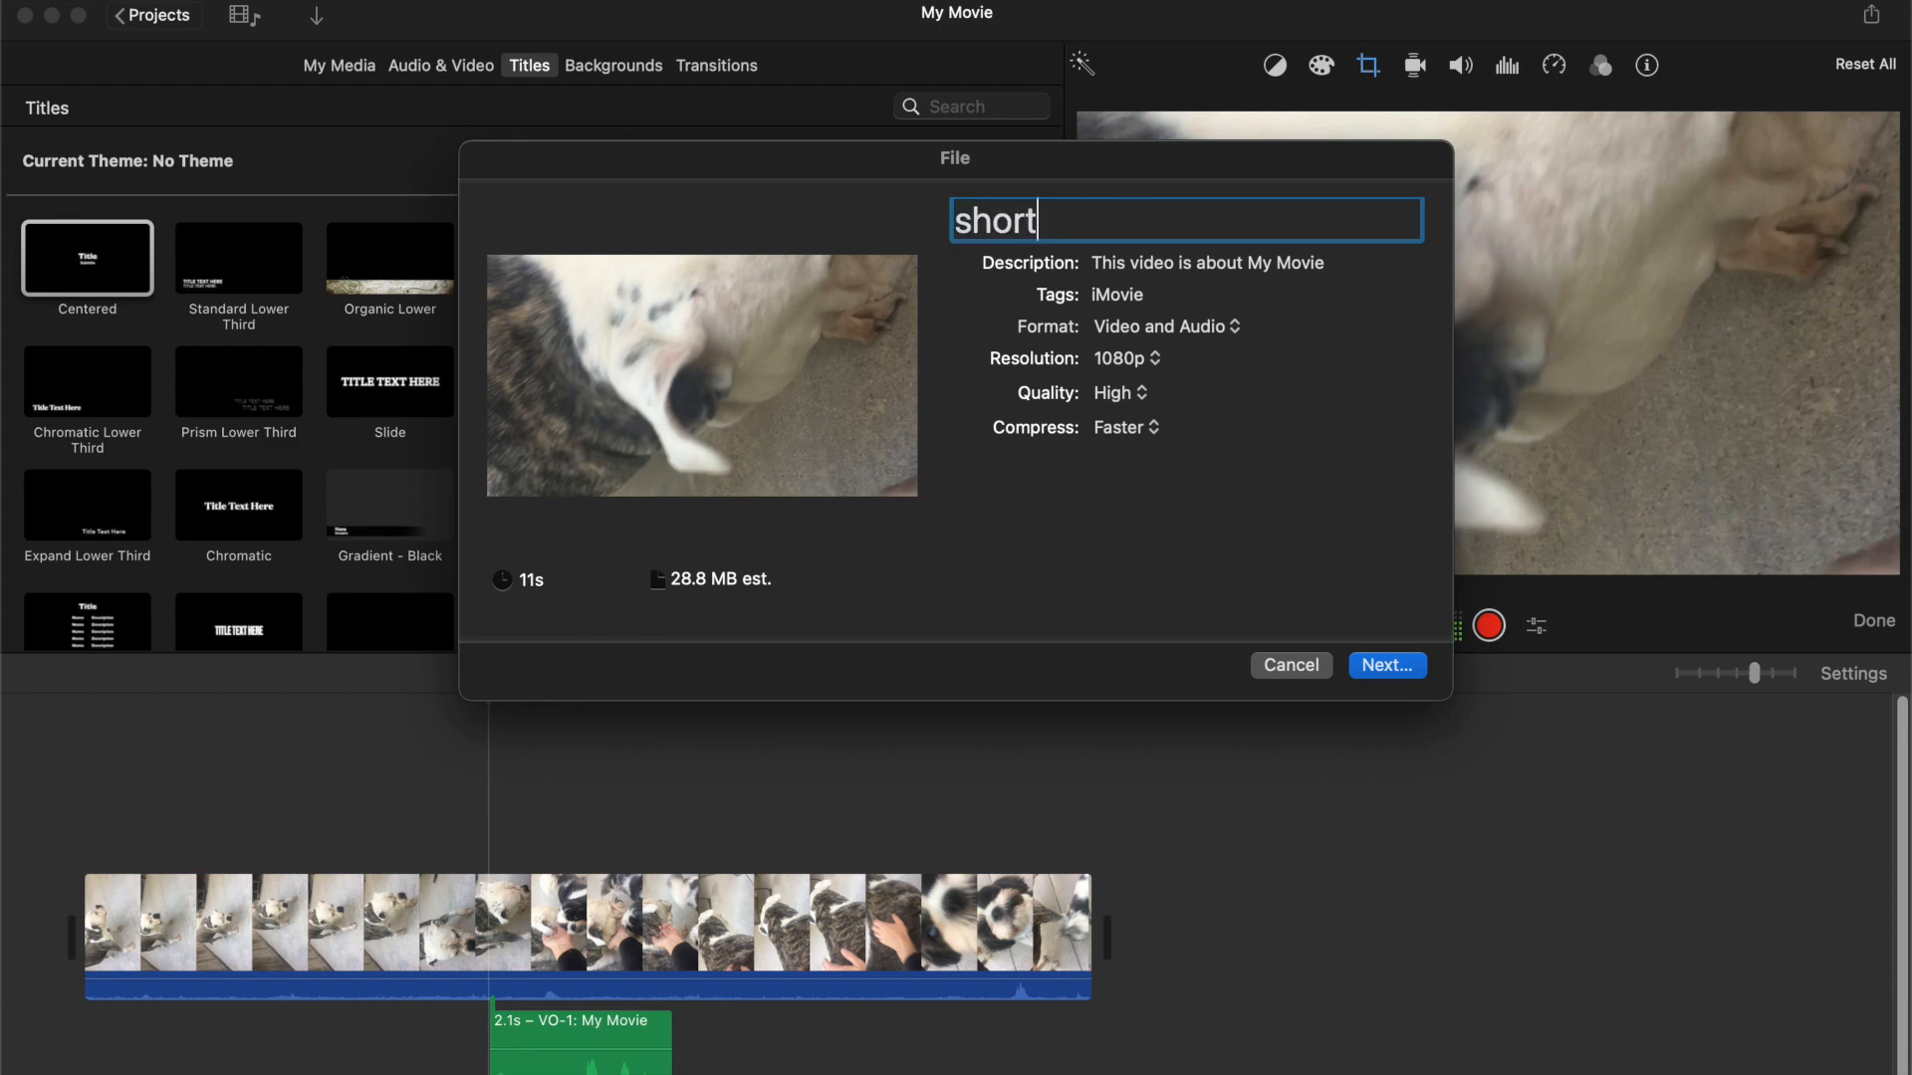
type("- horizontal")
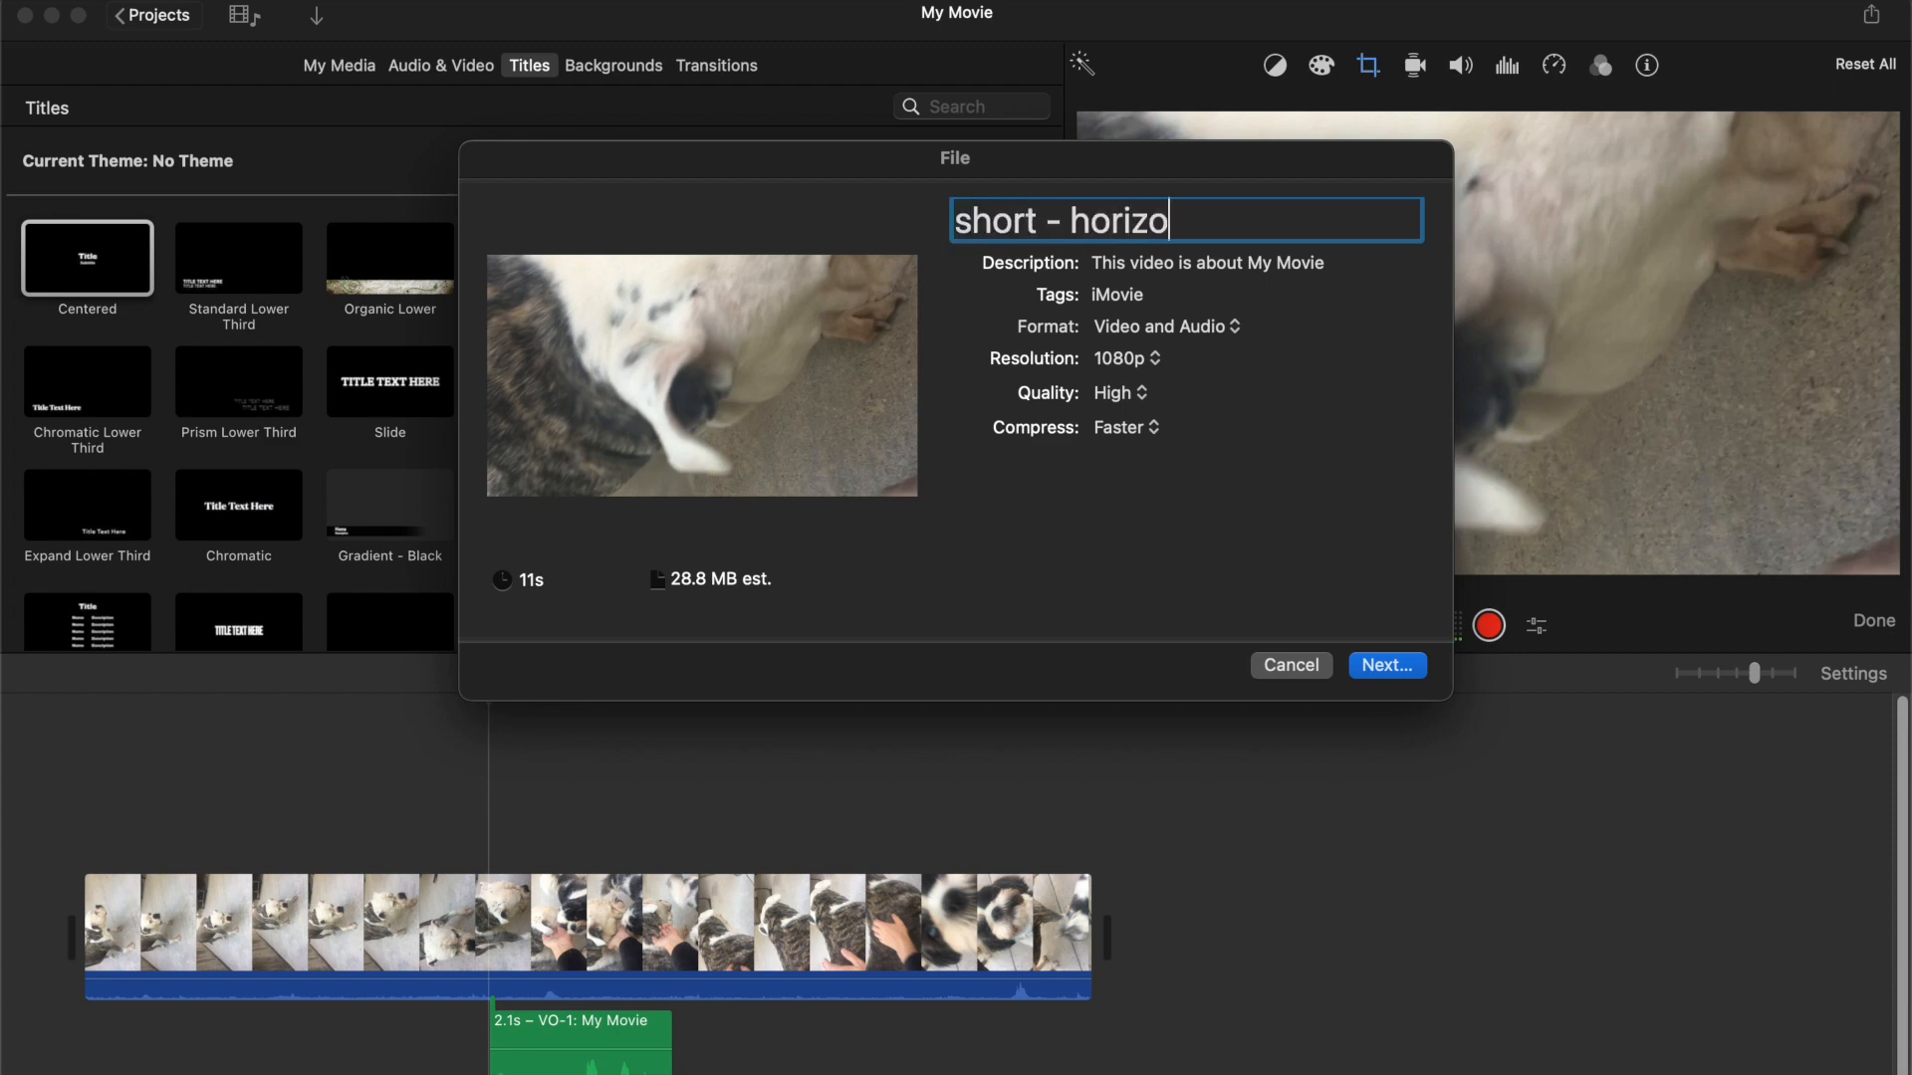
left_click(1398, 674)
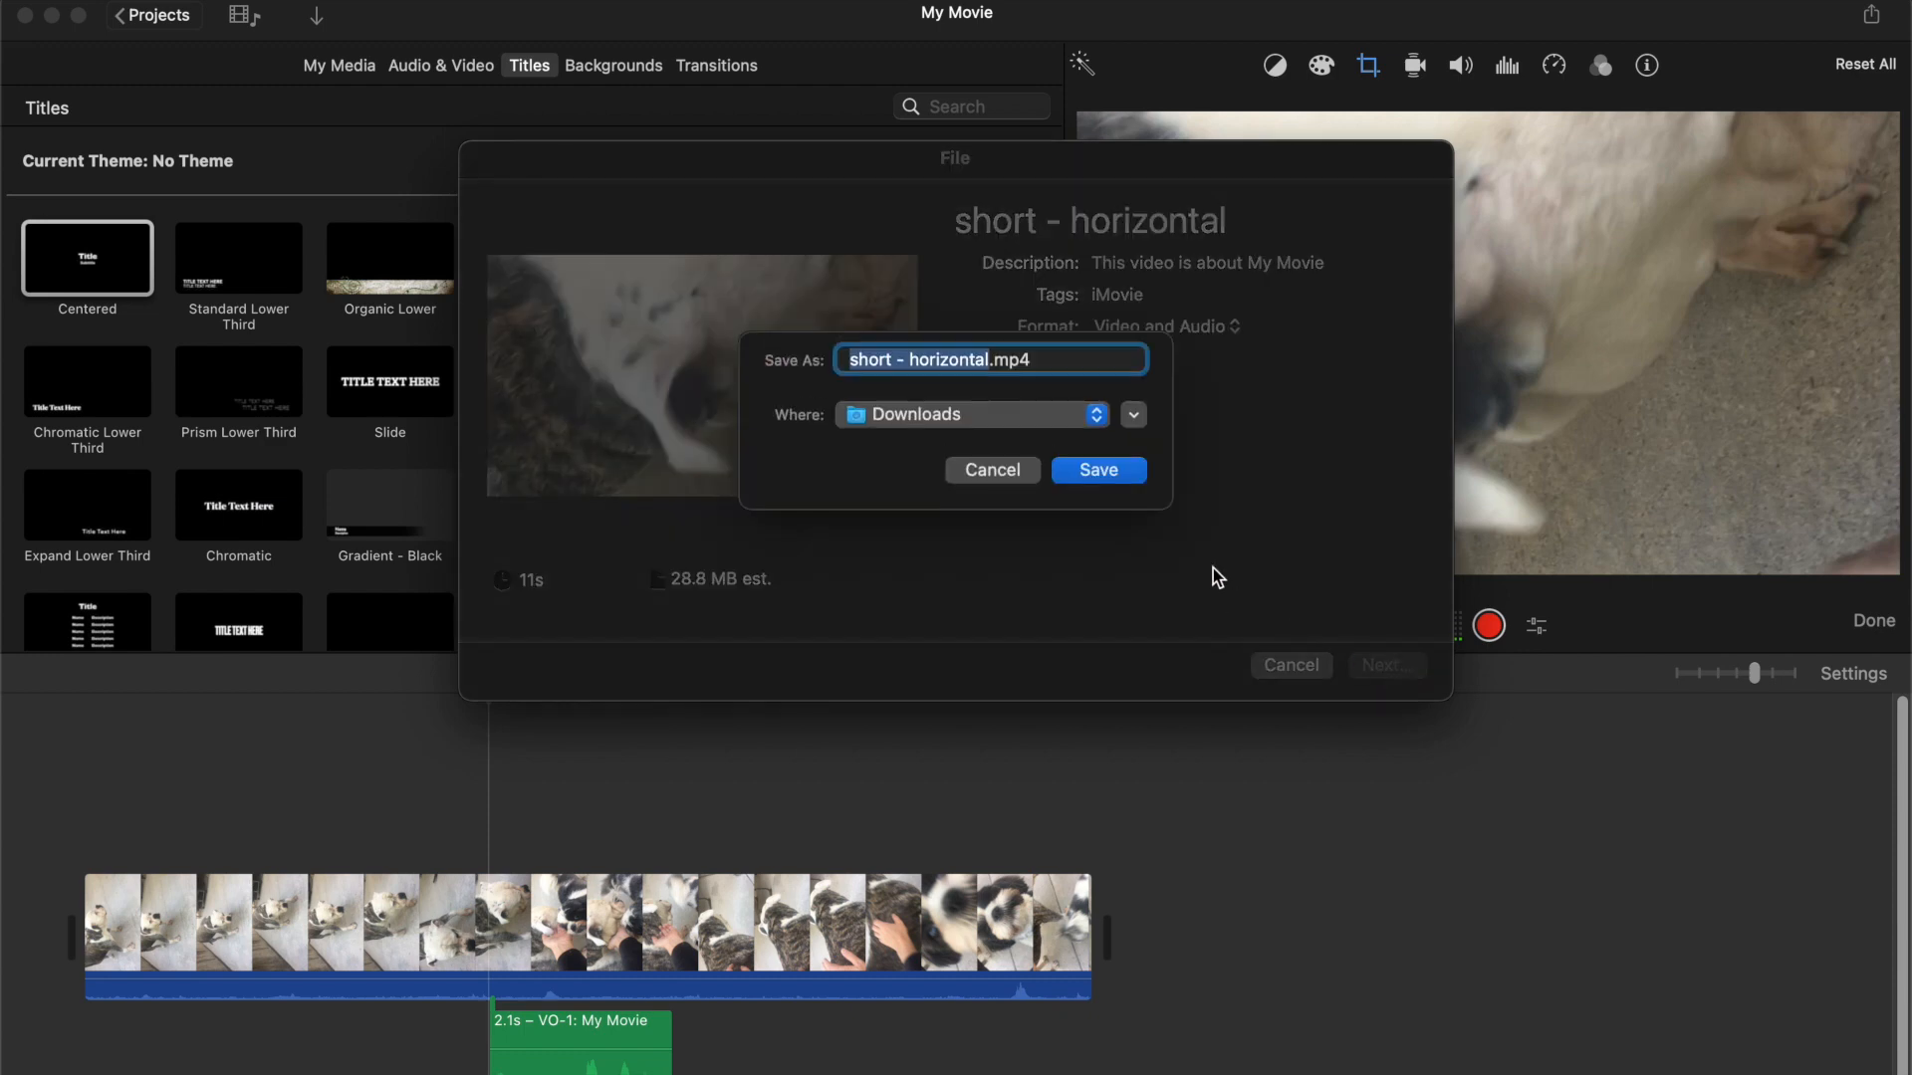
left_click(1098, 470)
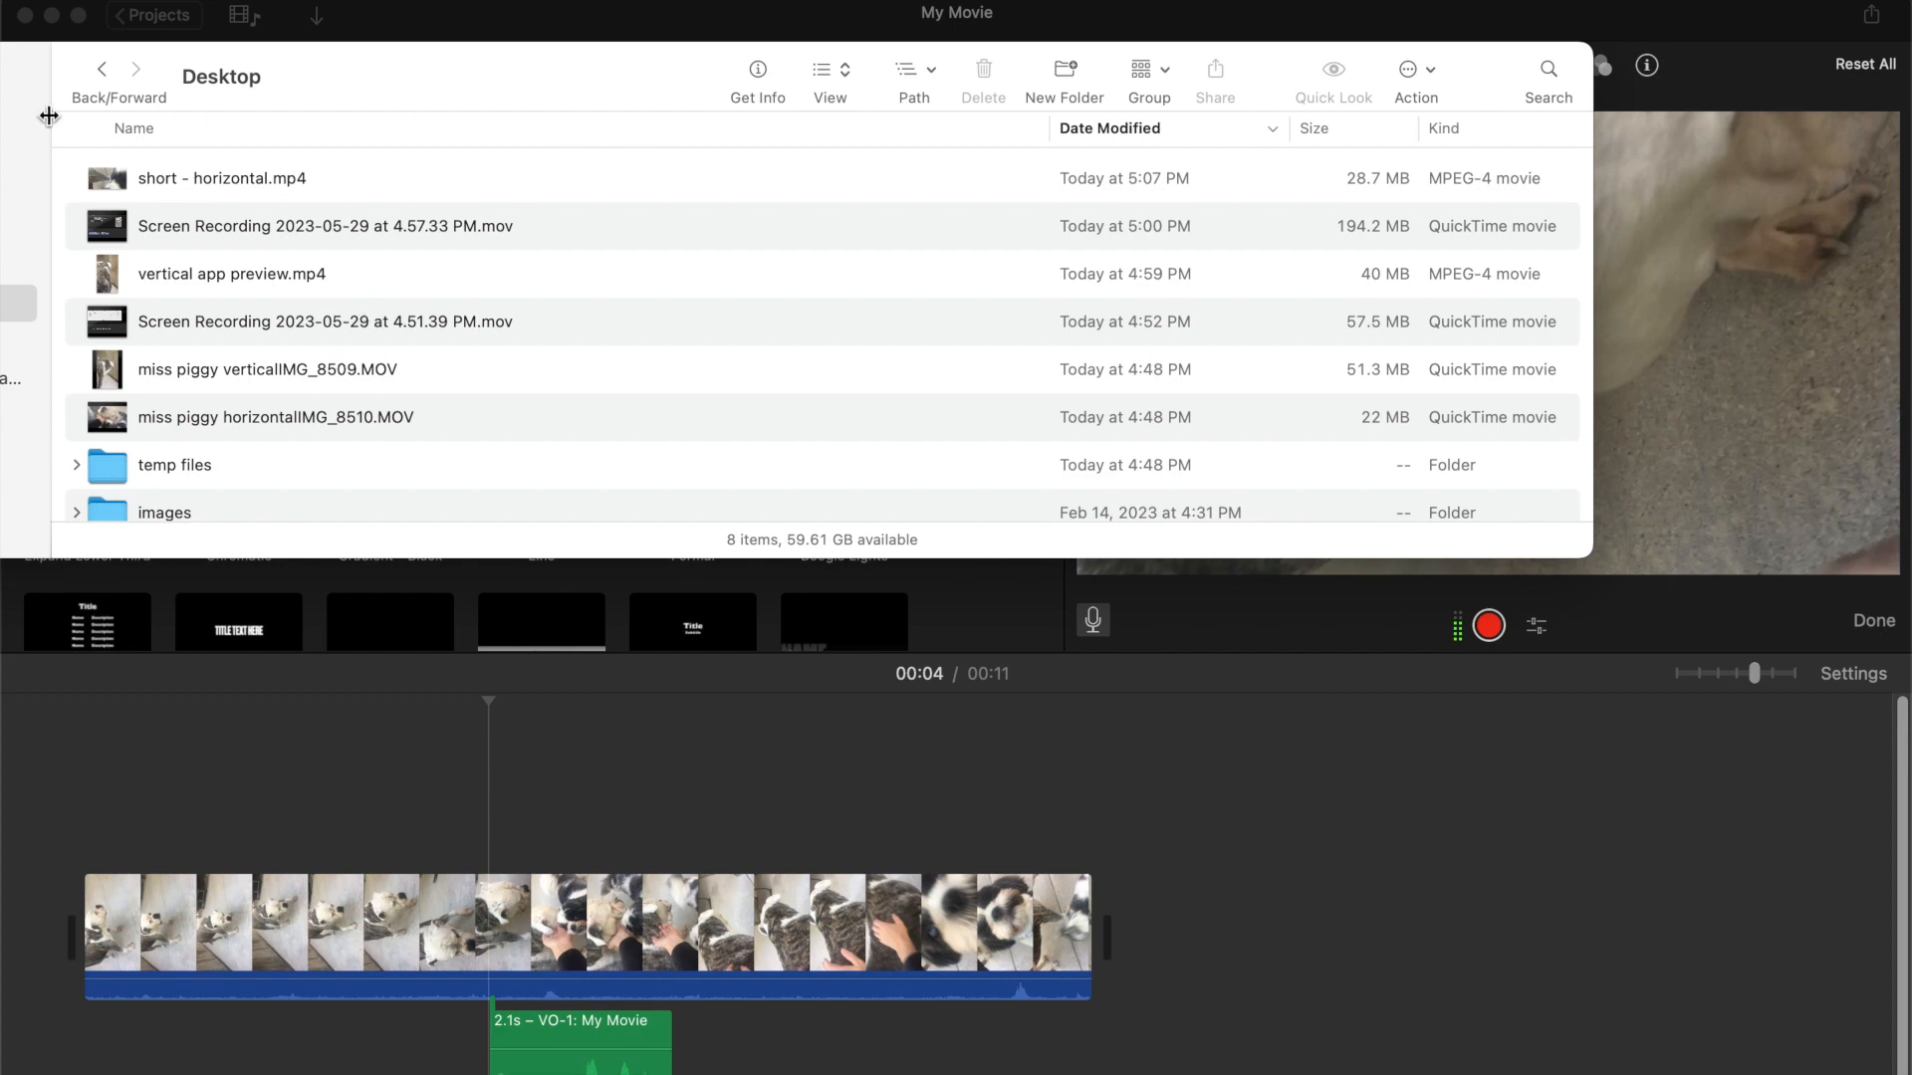
Preview the exported short - horizontal.mp4 from Finder
left_click(239, 177)
key("space")
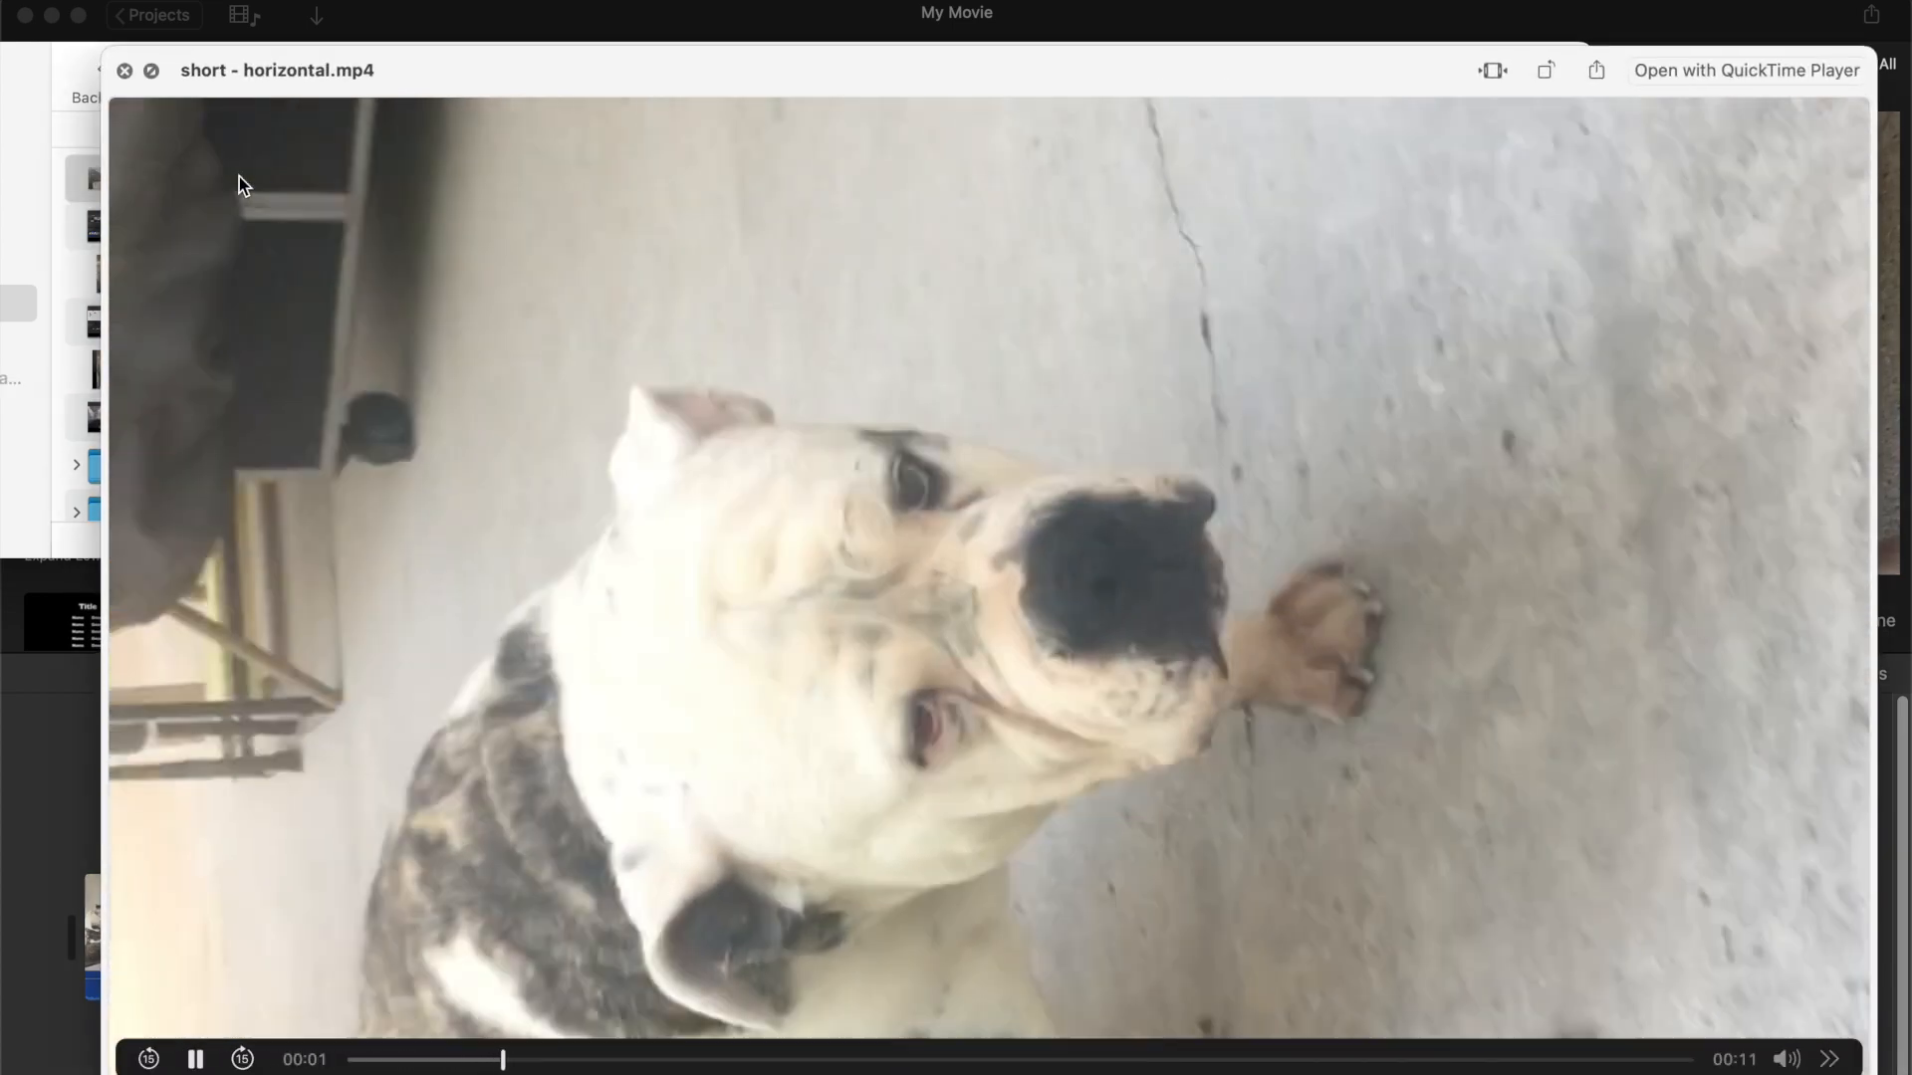
key("space")
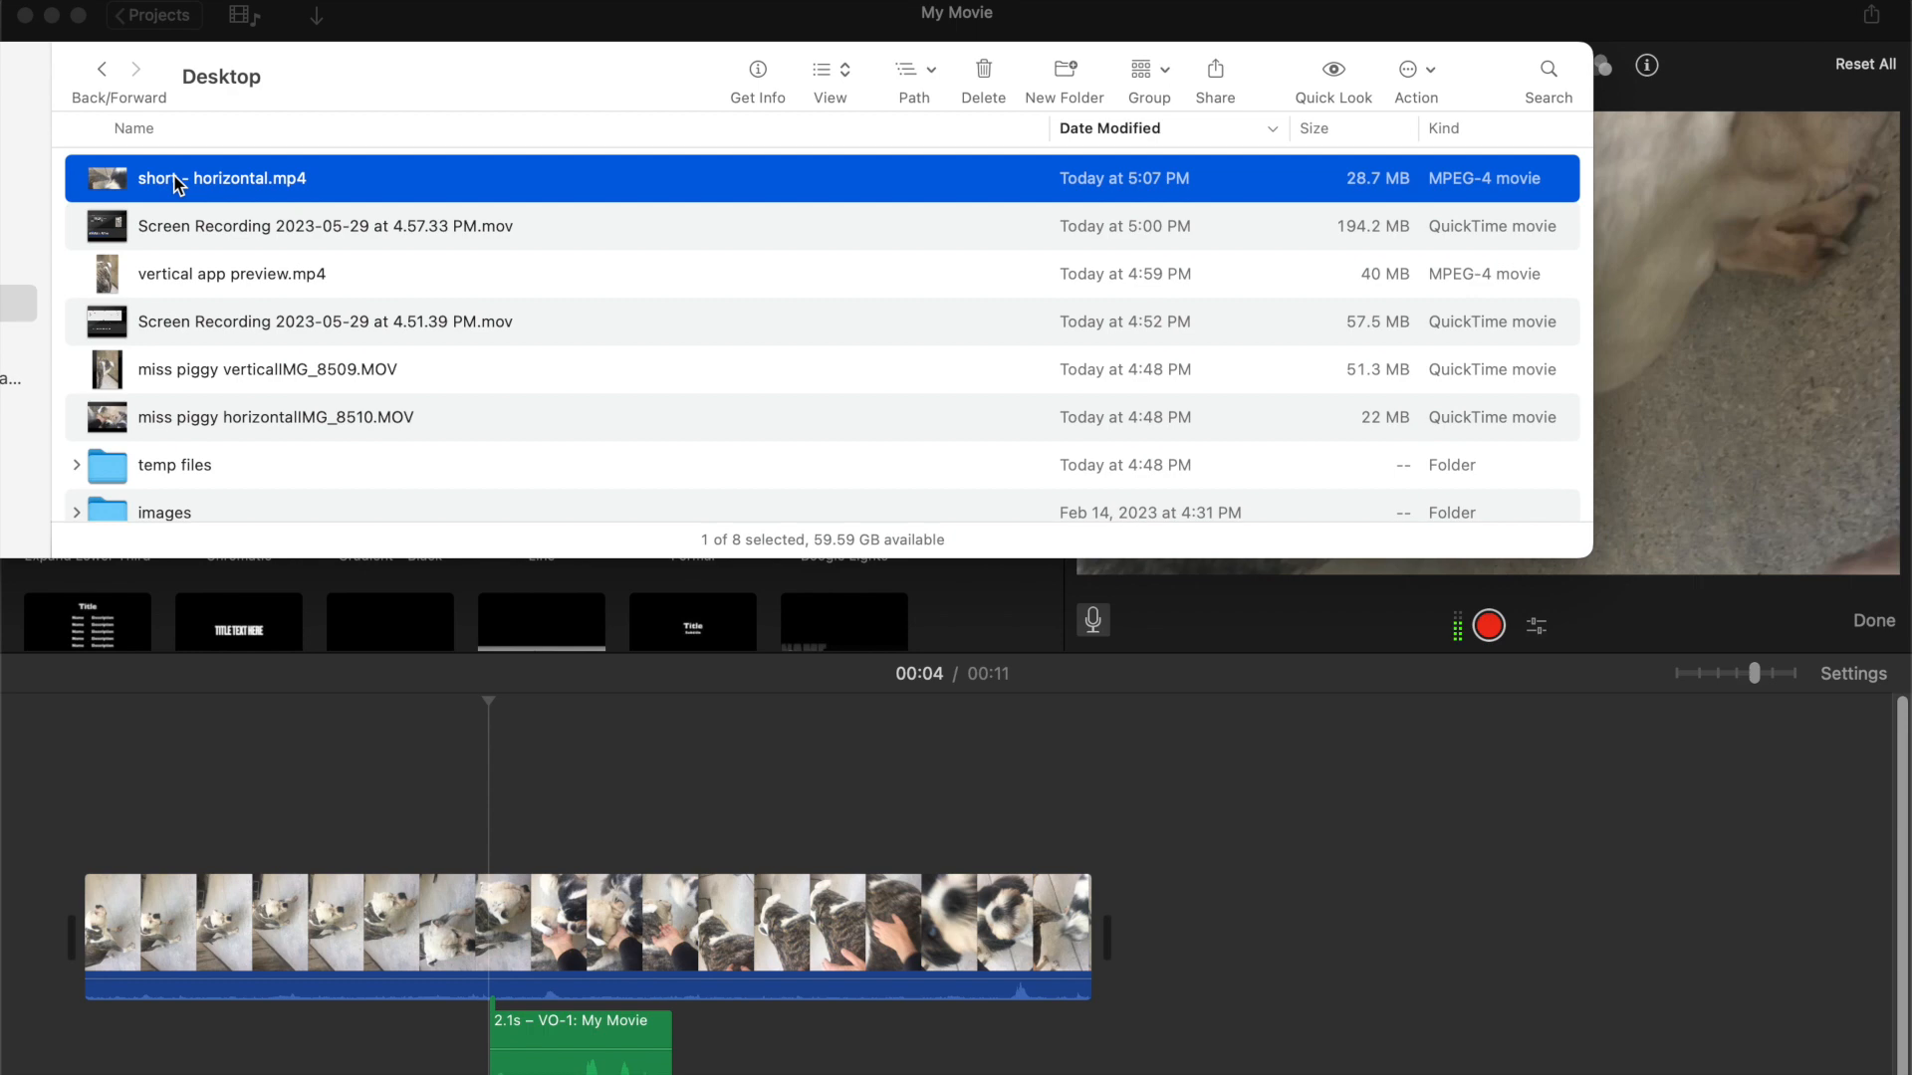
Open short - horizontal.mp4 in QuickTime Player and rotate the video right
double_click(176, 184)
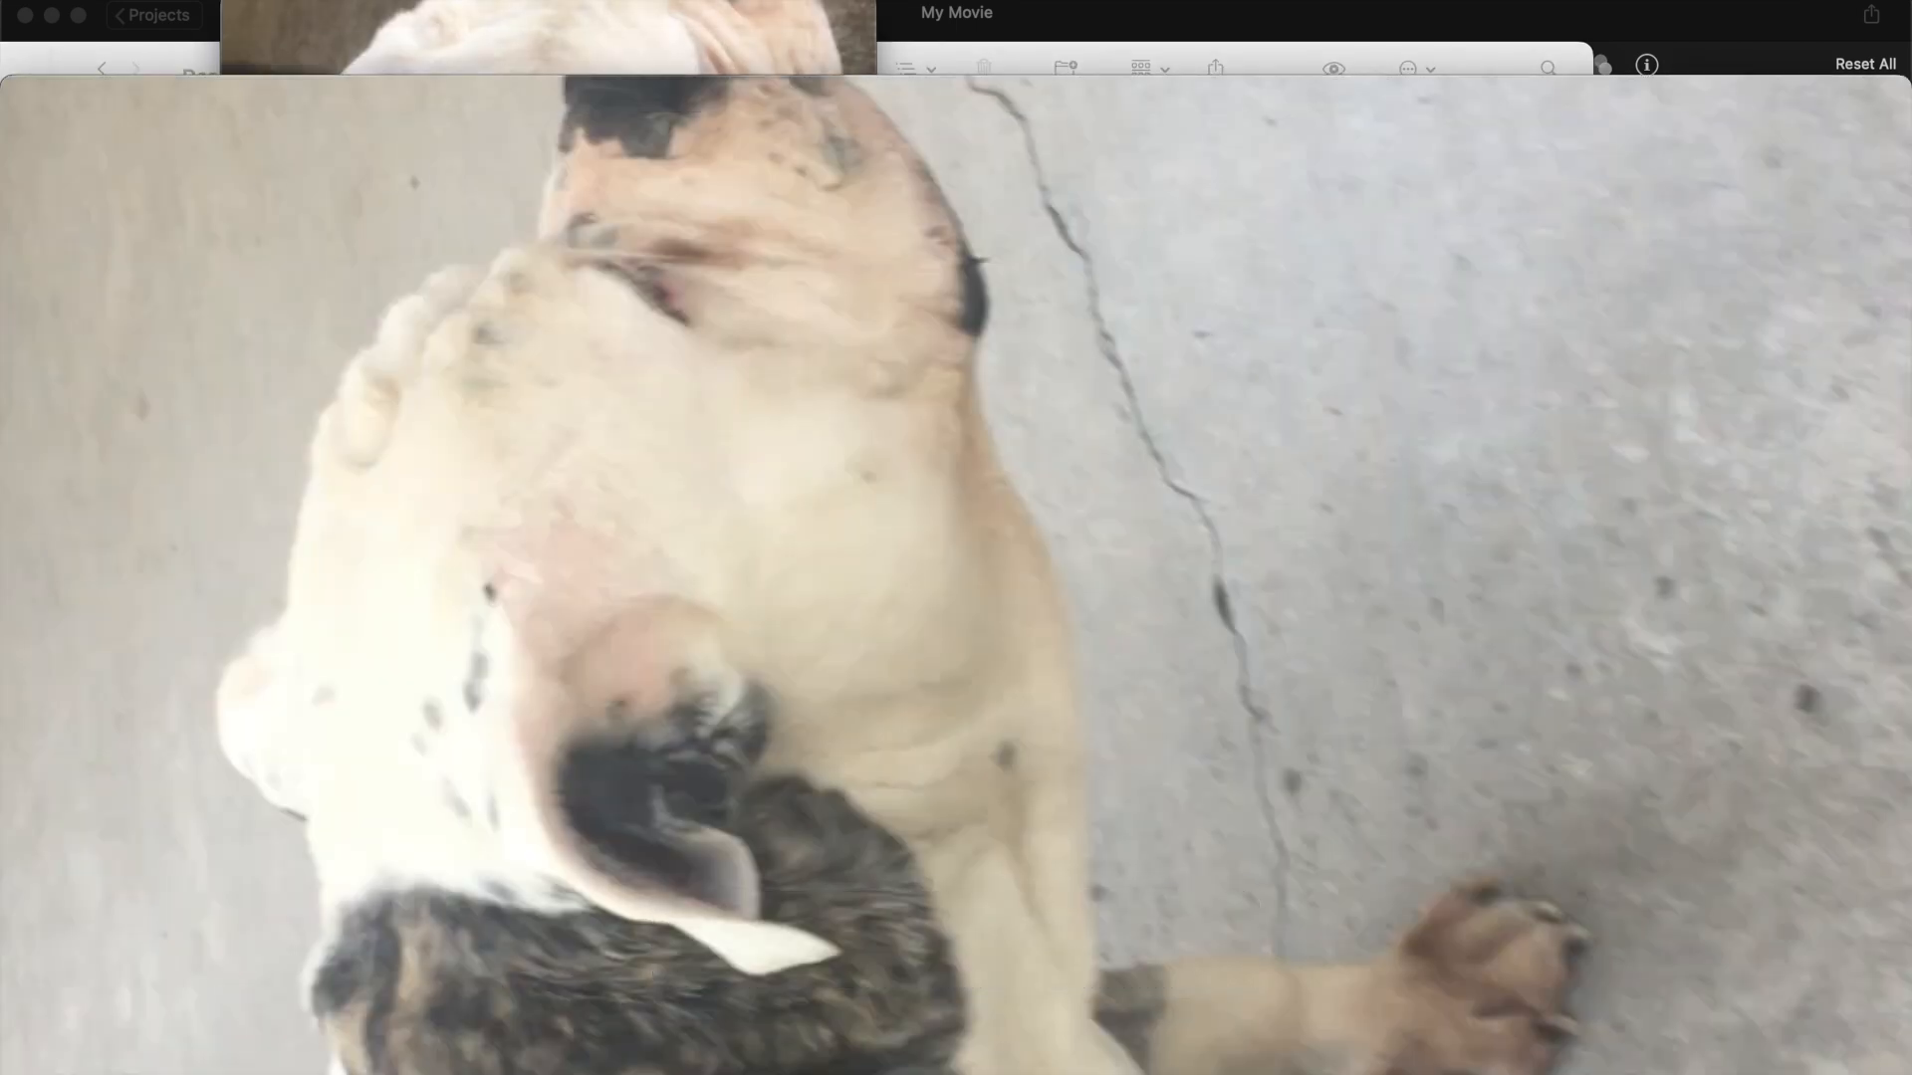
left_click(307, 1)
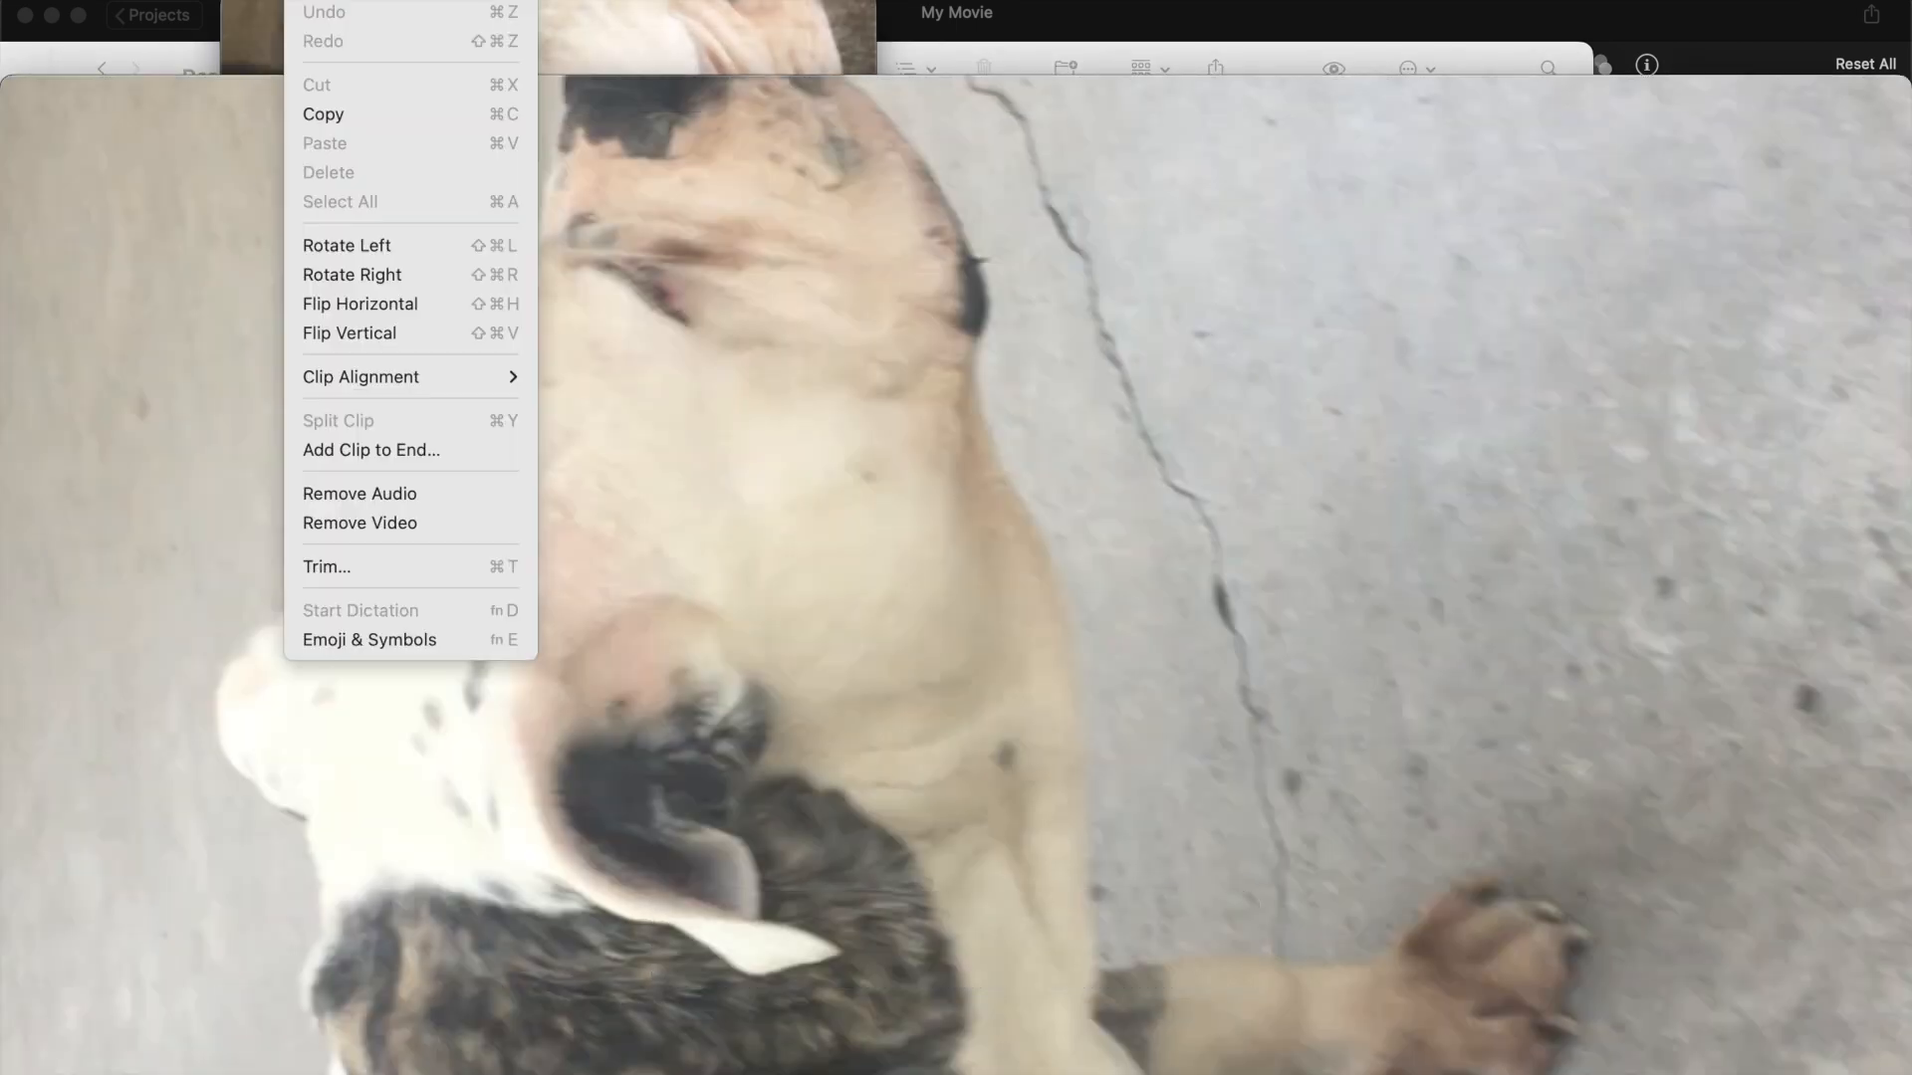
left_click(403, 273)
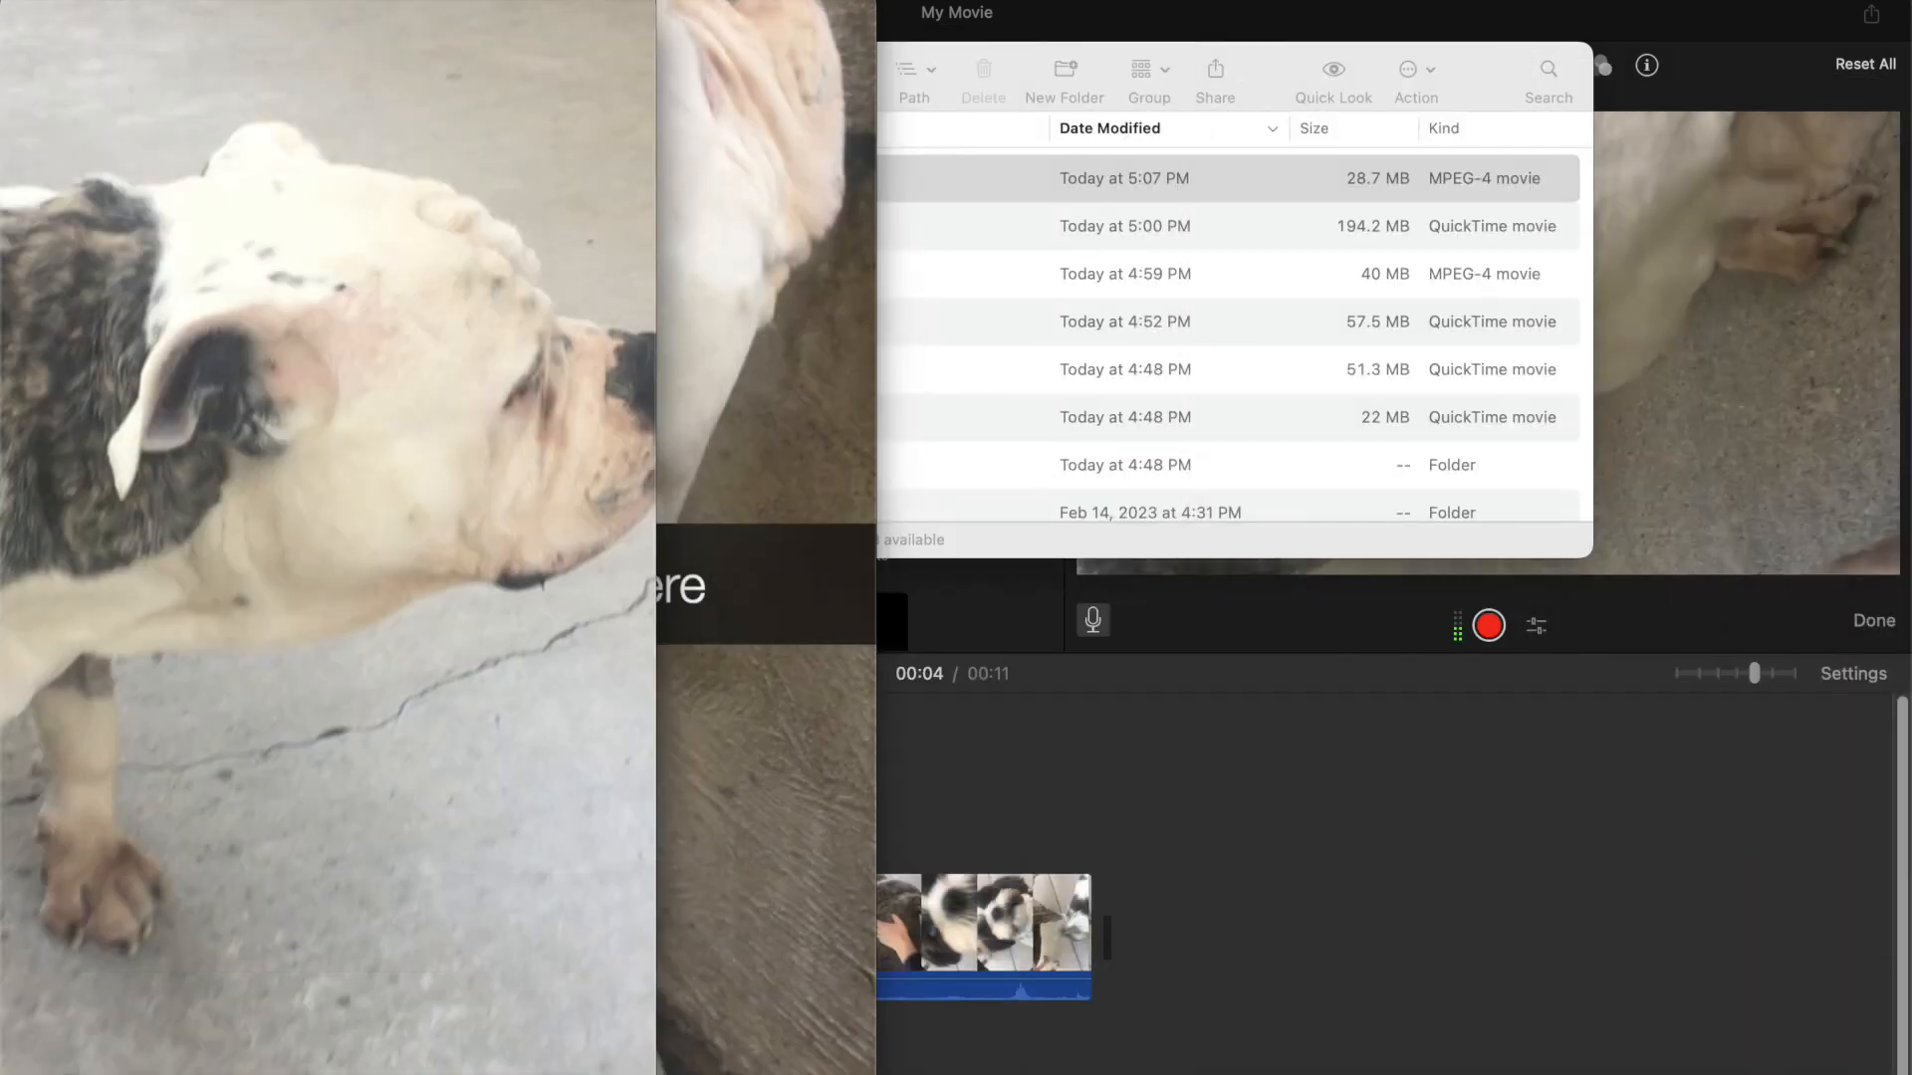
Export the rotated video at 720p as short vertical.mov
left_click(258, 1)
mouse_move(326, 394)
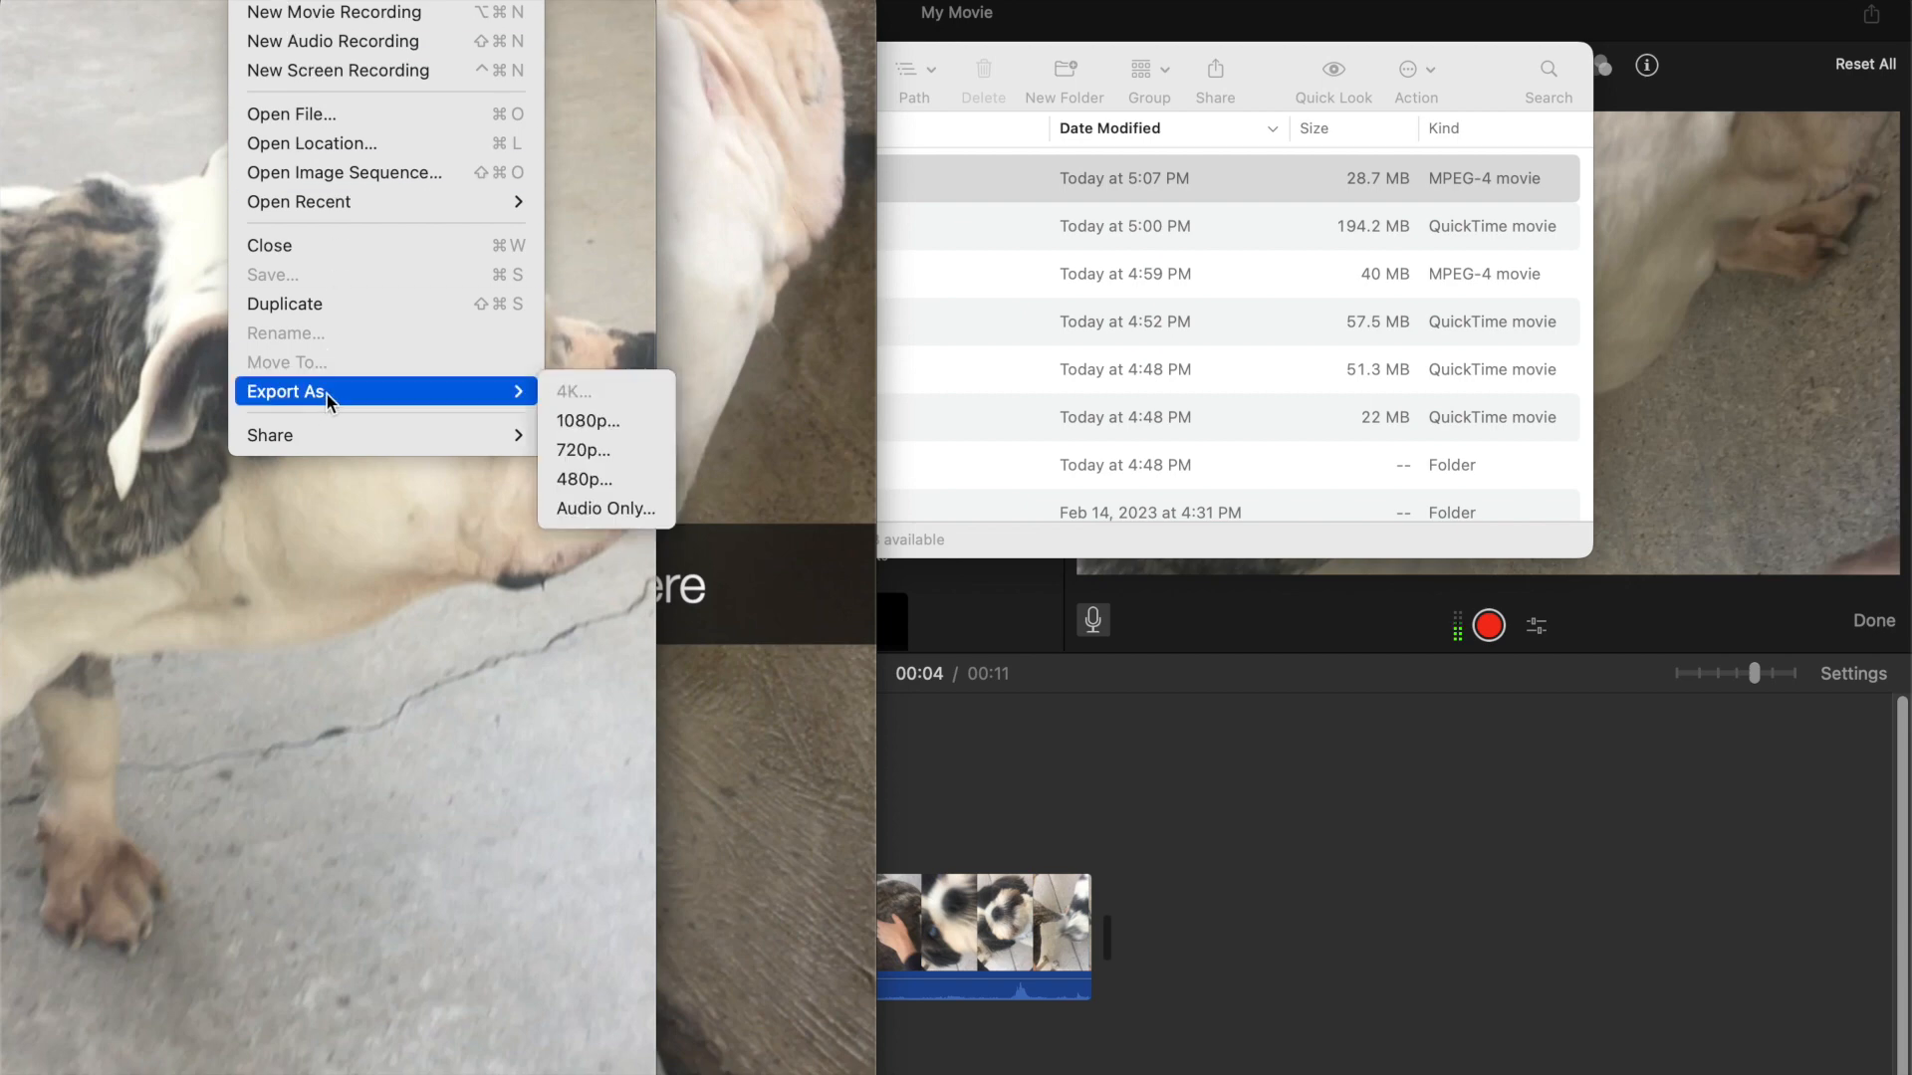
left_click(595, 452)
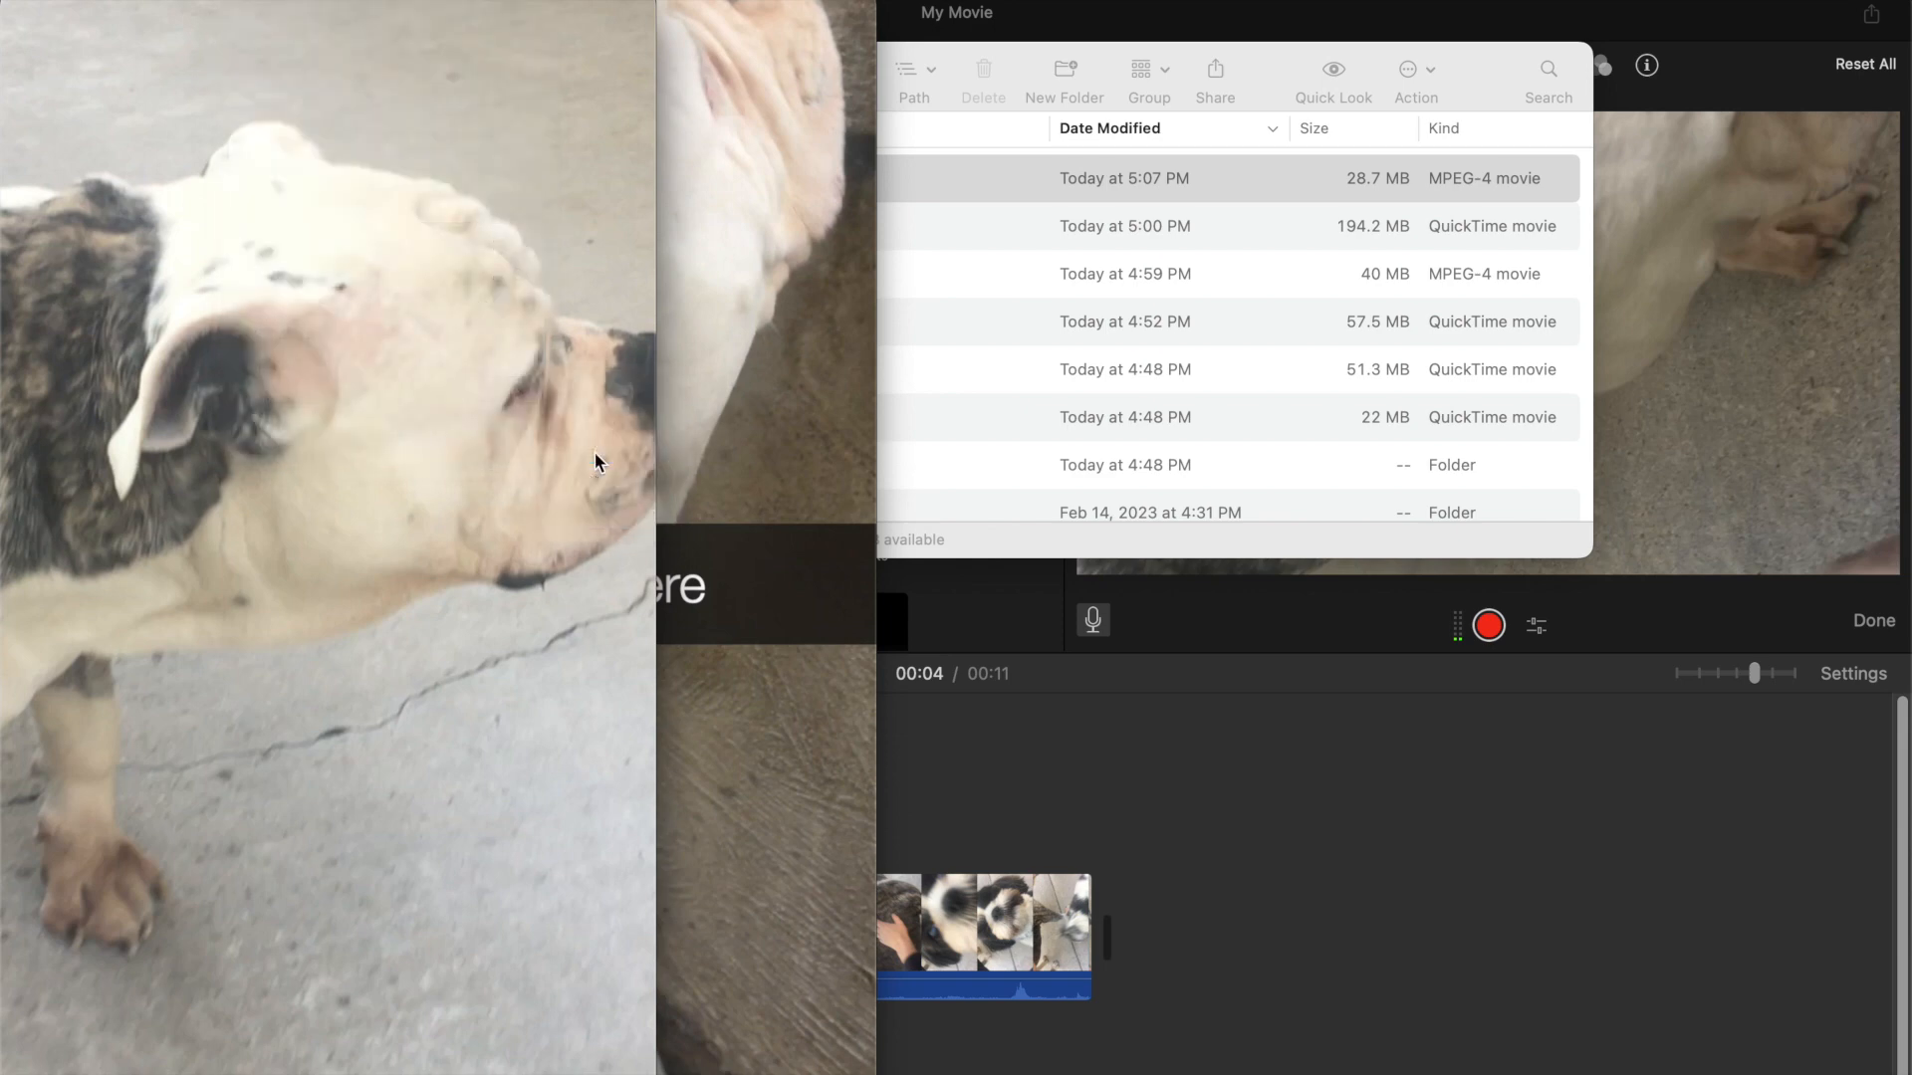
type("short ver")
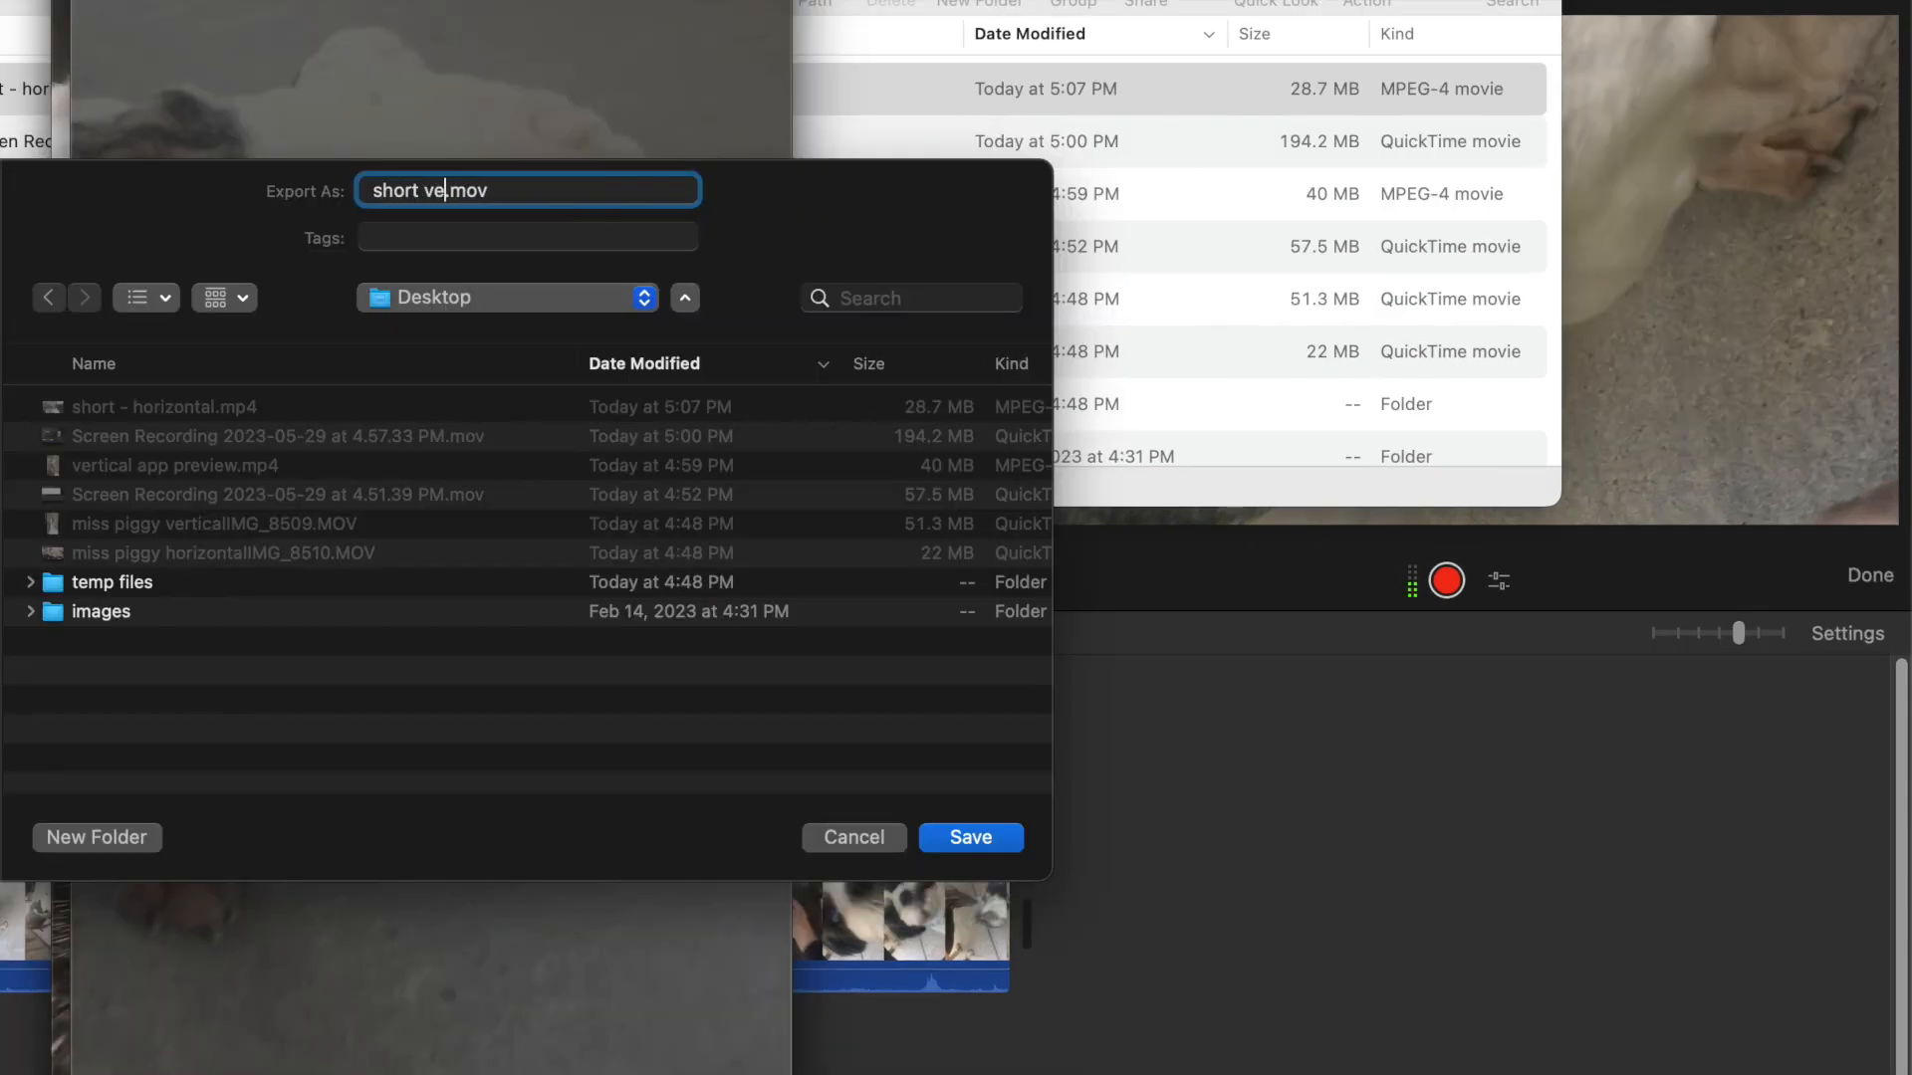
type("tical")
left_click(996, 837)
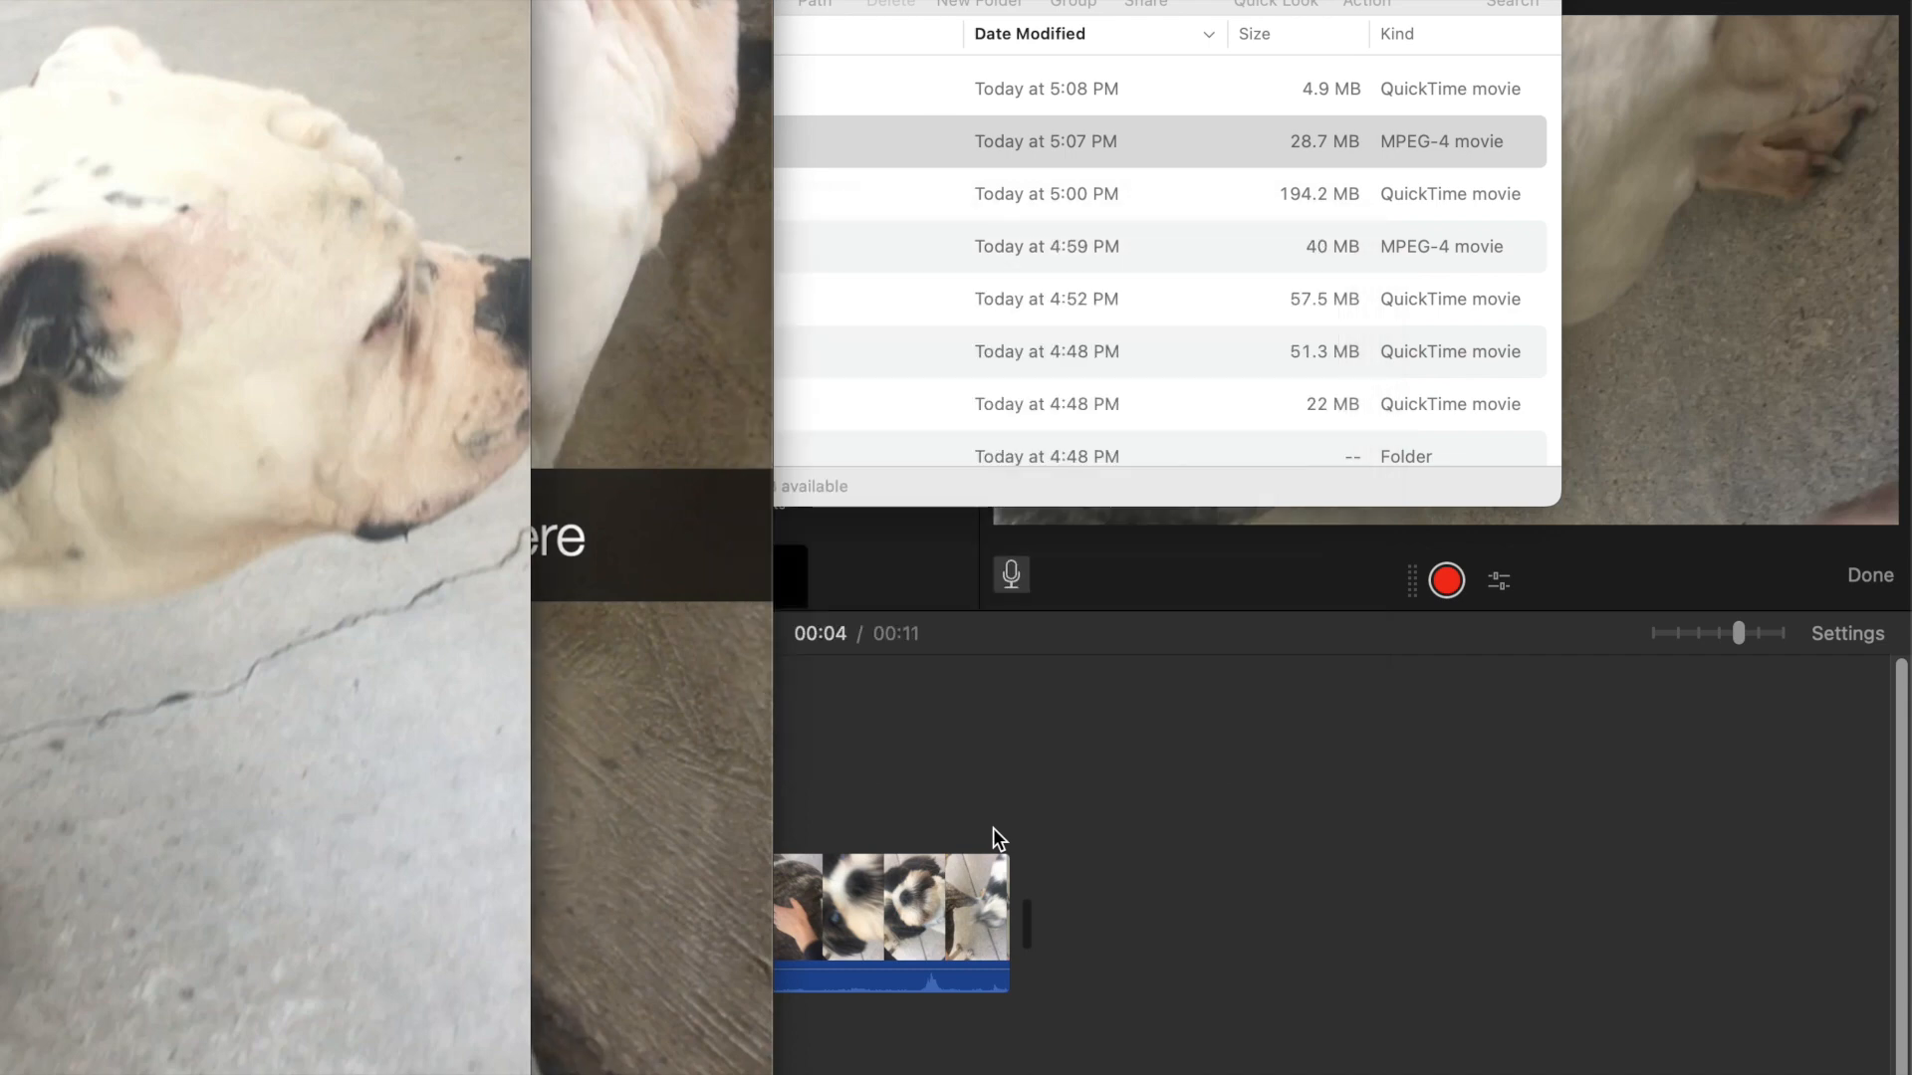
Preview the exported short vertical.mov from Finder and return to the iMovie project
key("super+Tab")
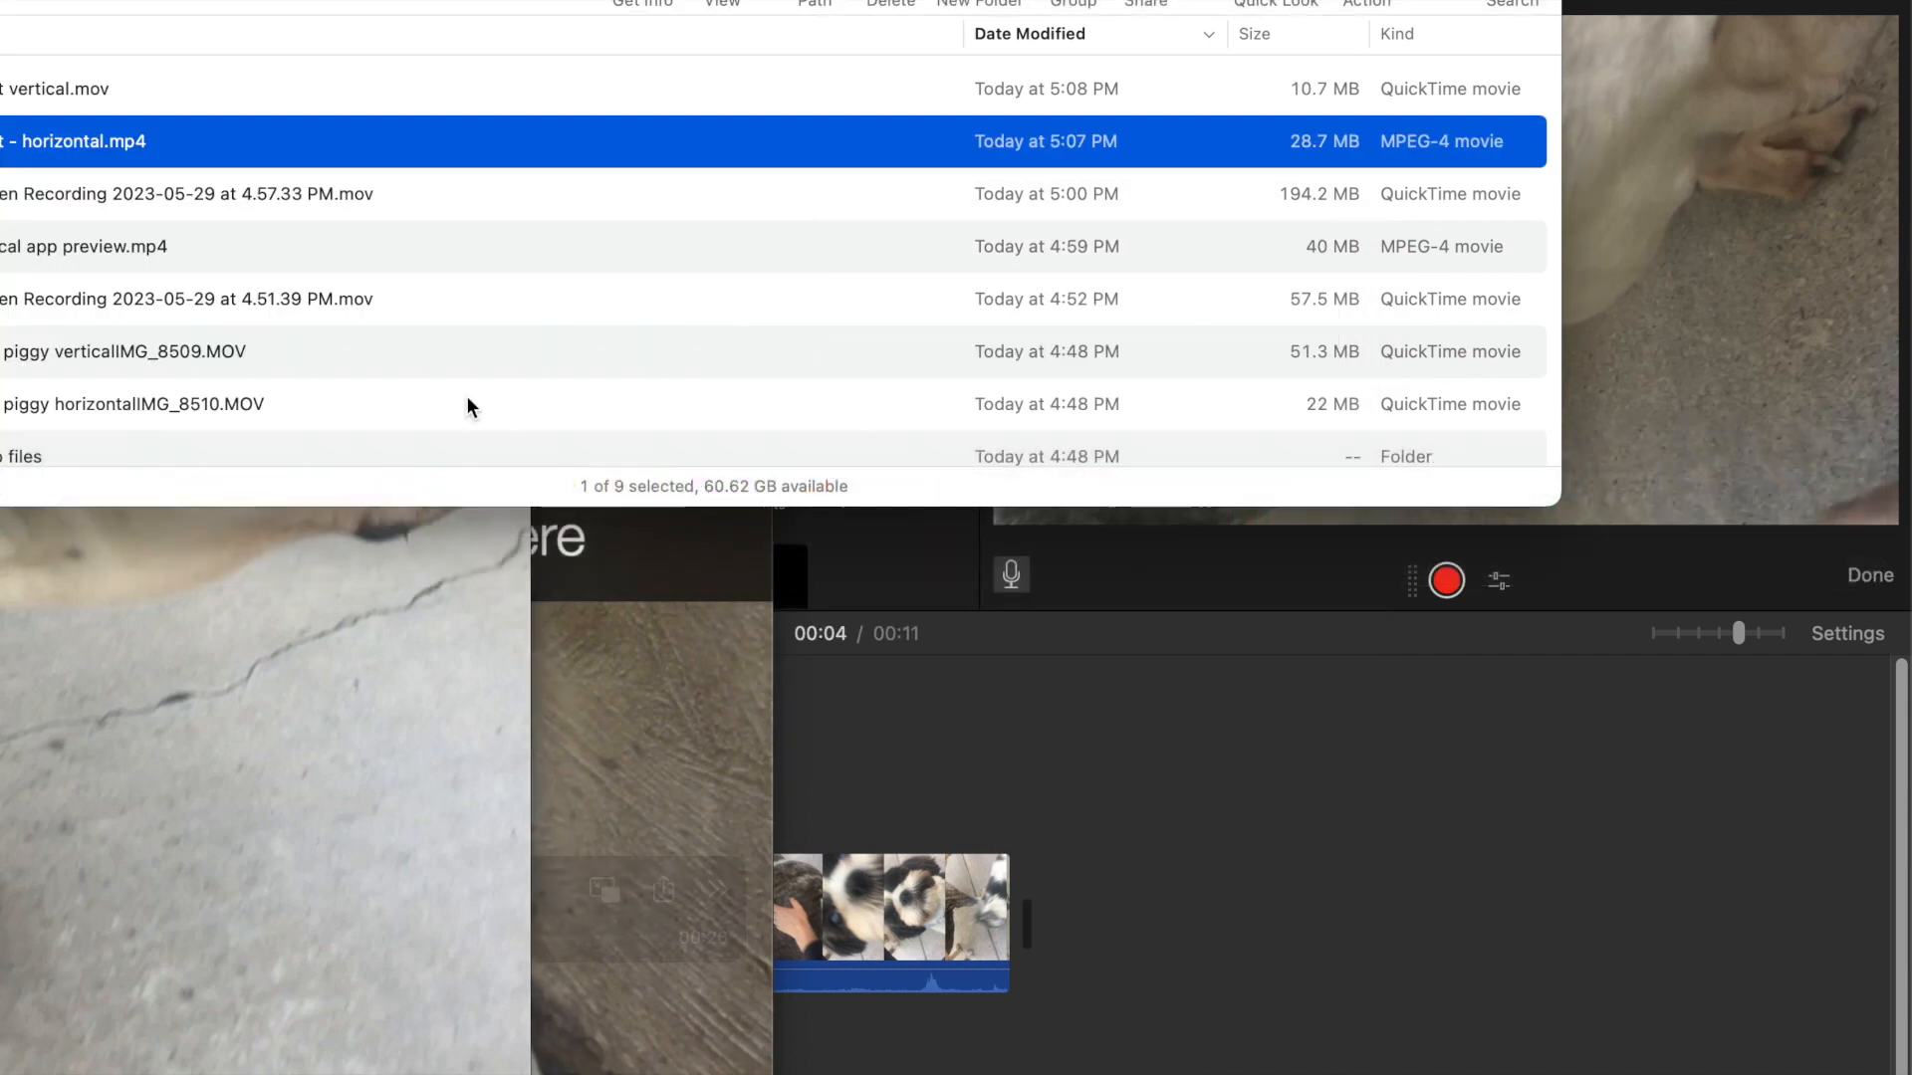
left_click(56, 87)
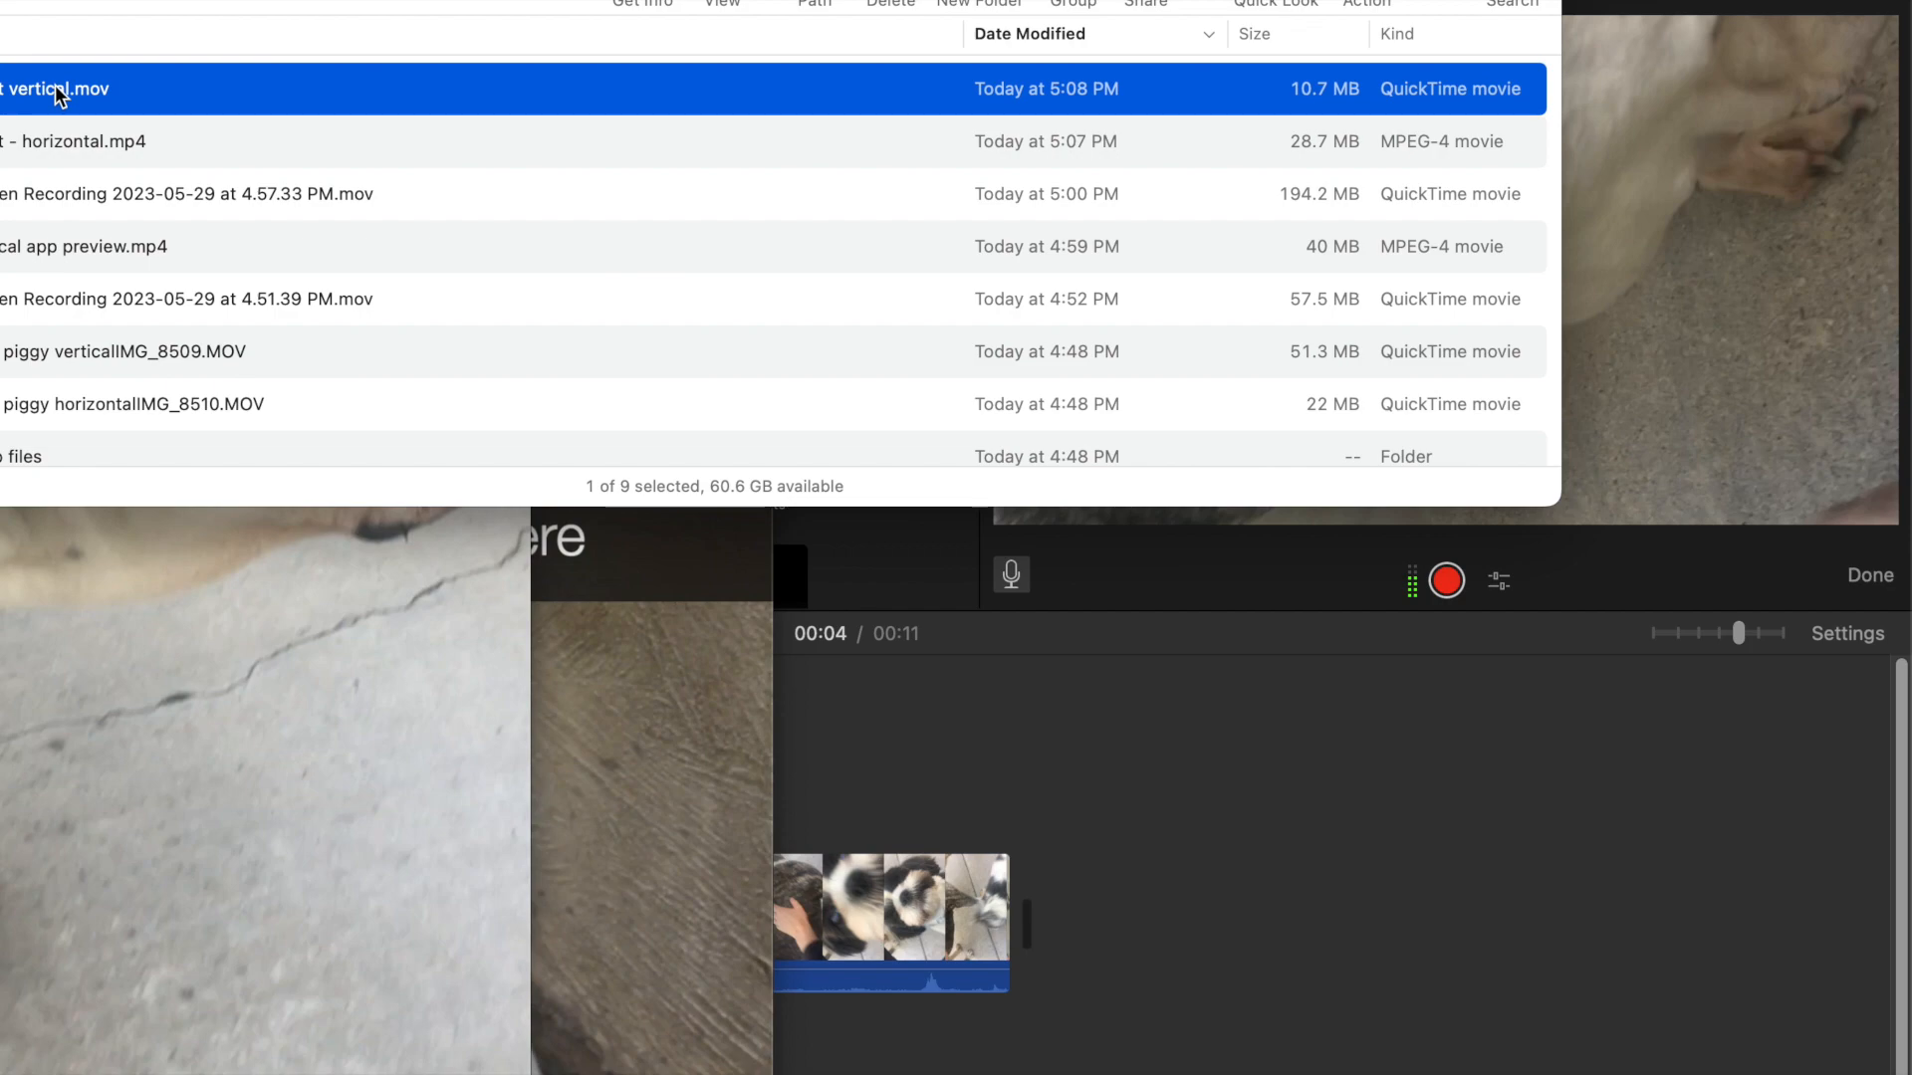
key("space")
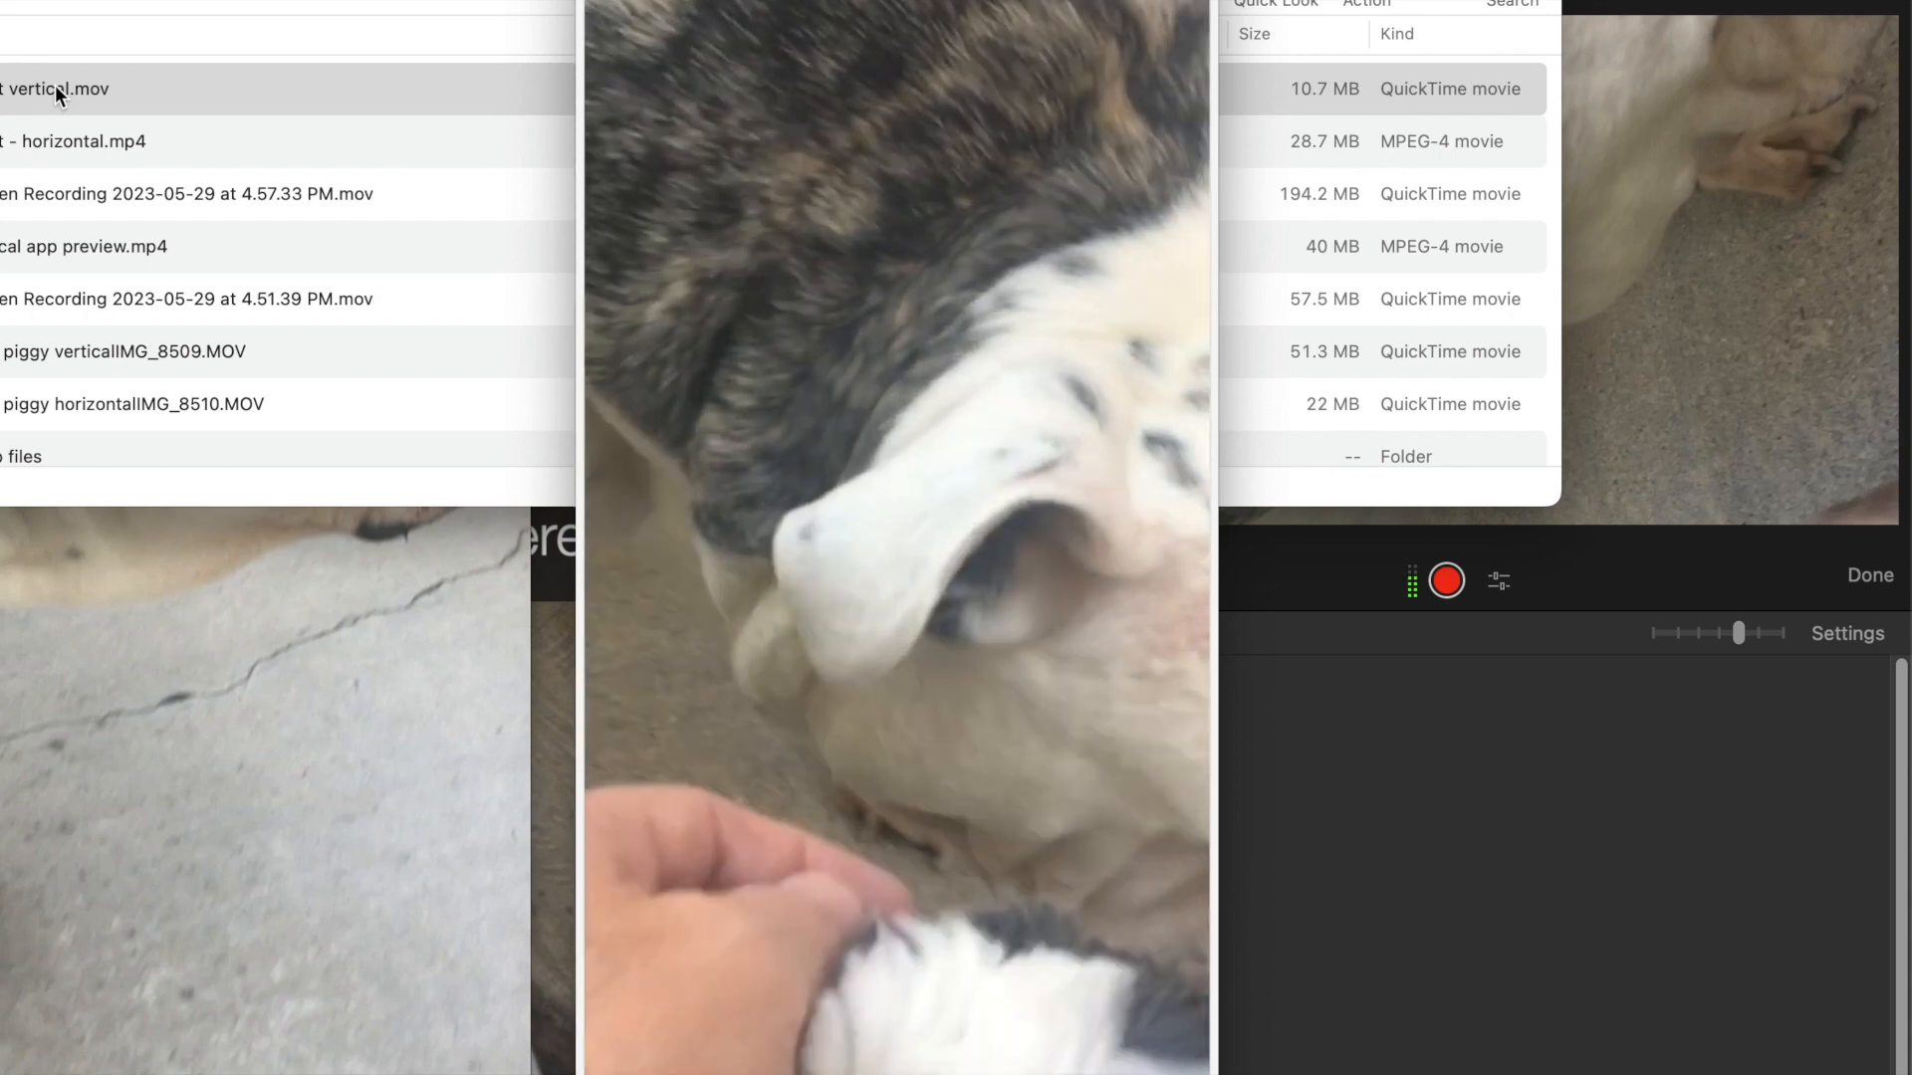
key("space")
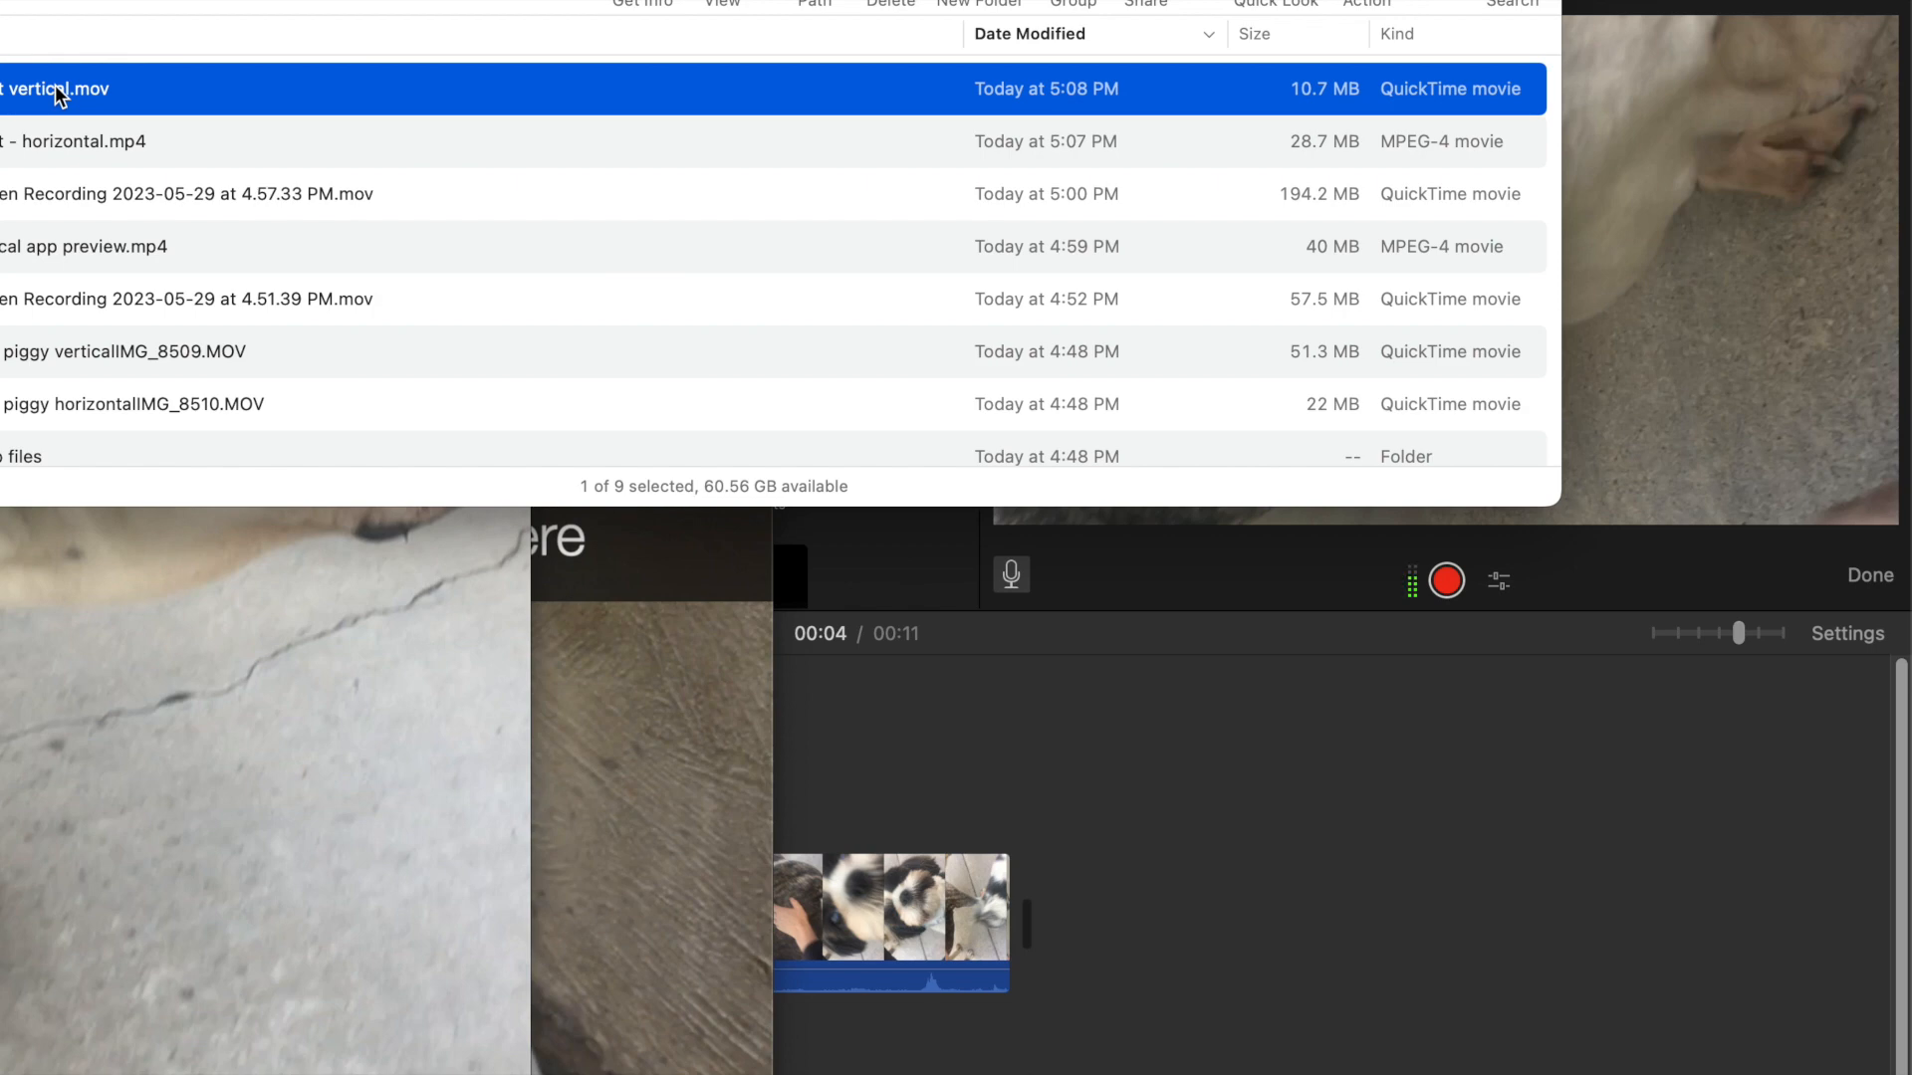
left_click(973, 807)
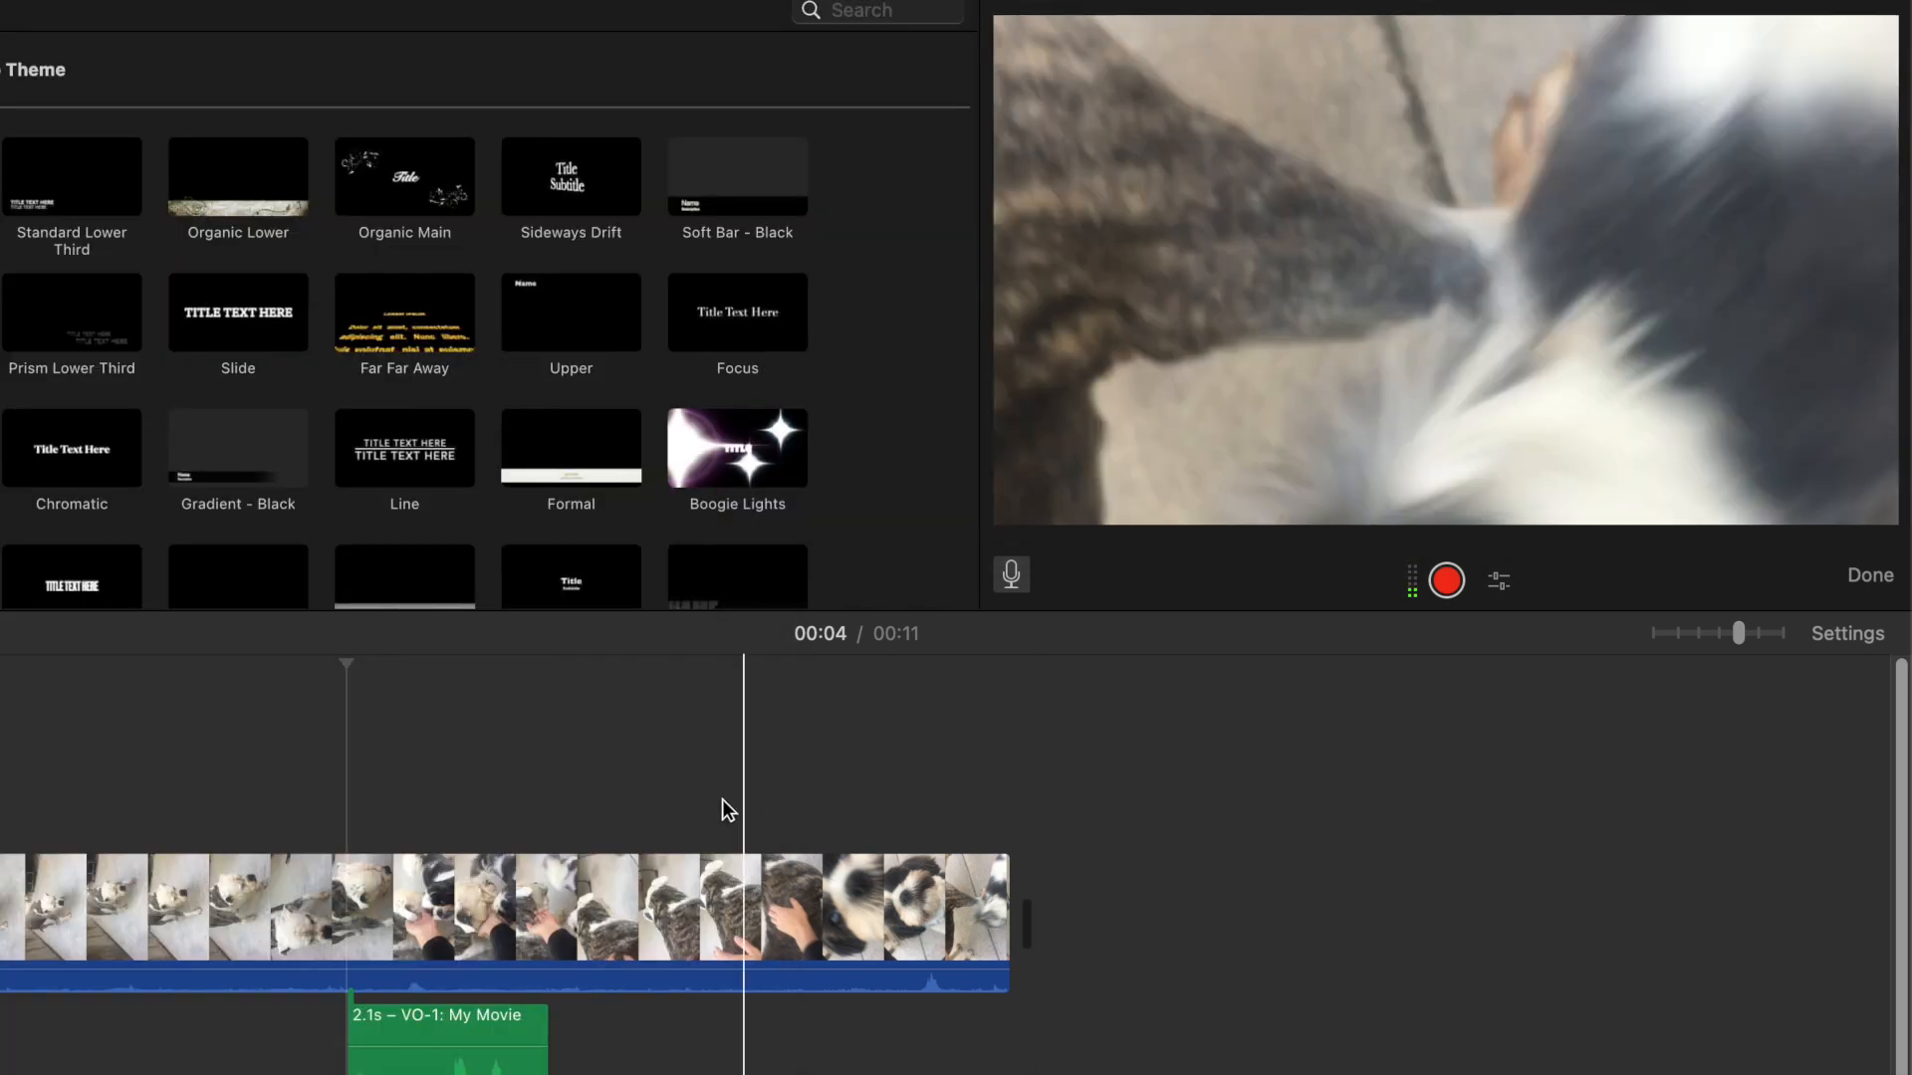